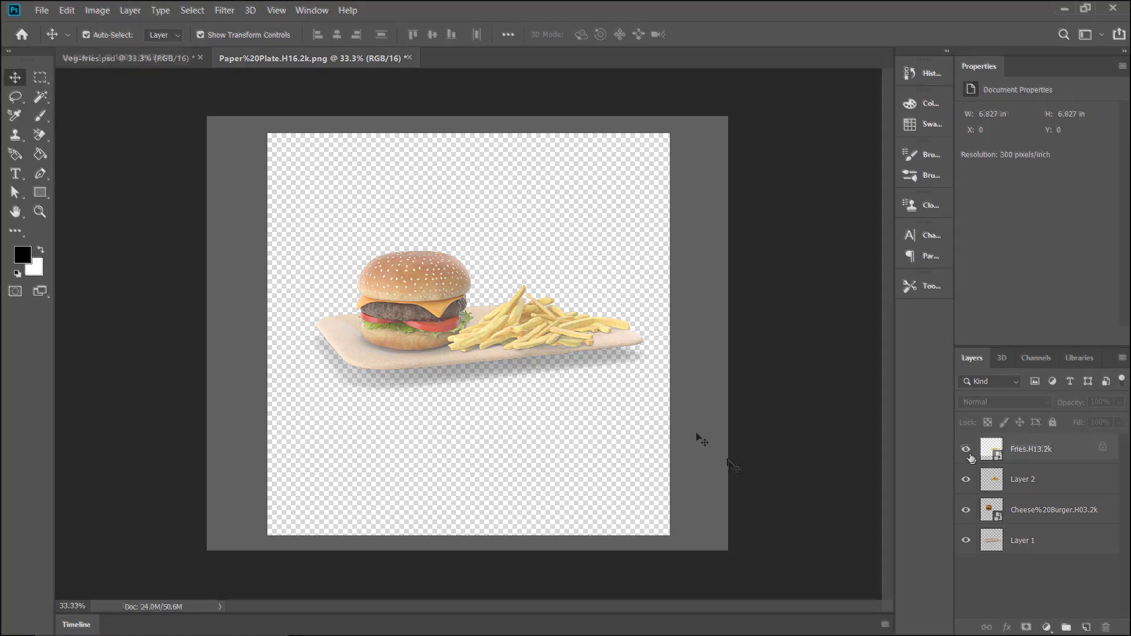
Open the Paper%20Plate.H03.2k.png image and place different-angle-Veggie%20Burger.H06.2k into it as an embedded object
click(41, 9)
click(43, 38)
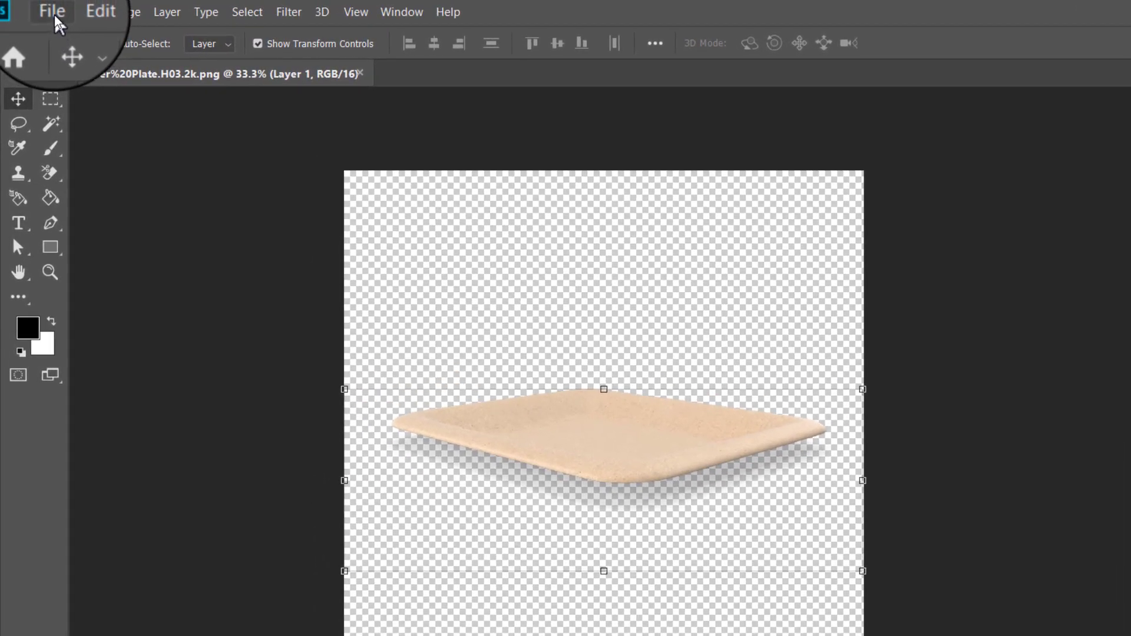
click(52, 12)
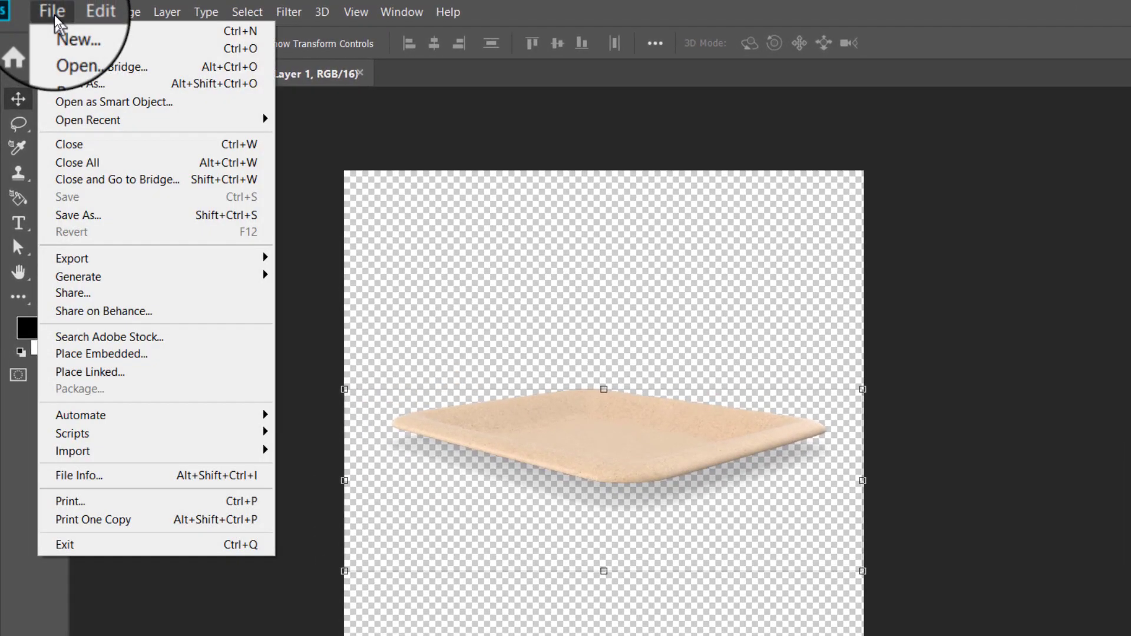
click(99, 352)
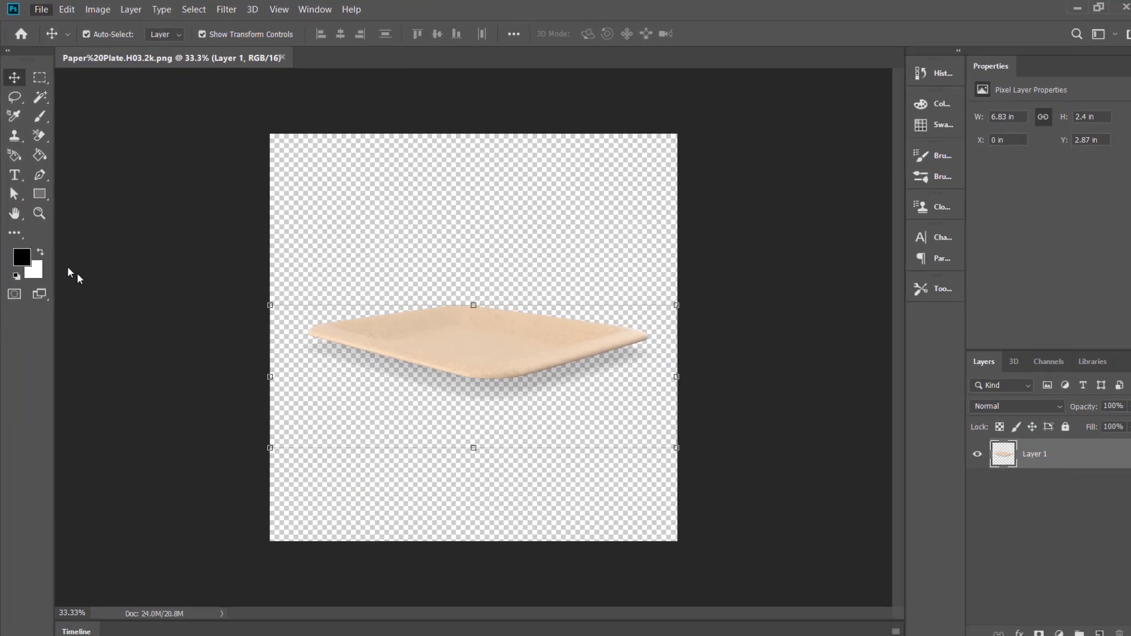
double_click(737, 254)
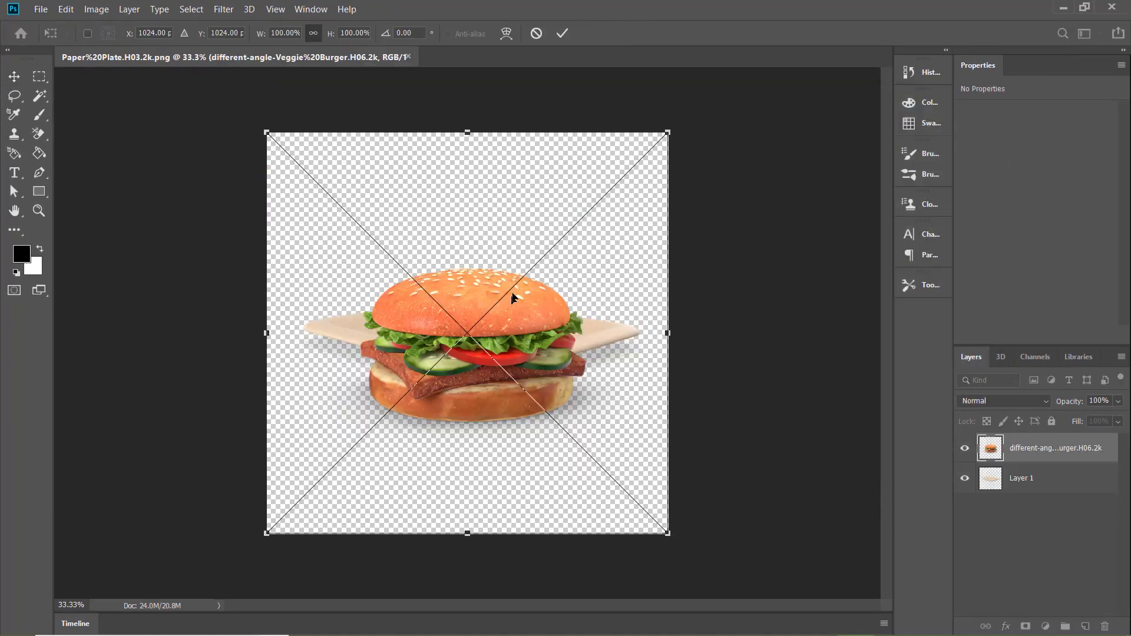
Scale the placed veggie burger down to about 42% and position it on the left part of the plate
drag(669, 133, 512, 289)
drag(376, 456, 414, 334)
drag(304, 413, 360, 358)
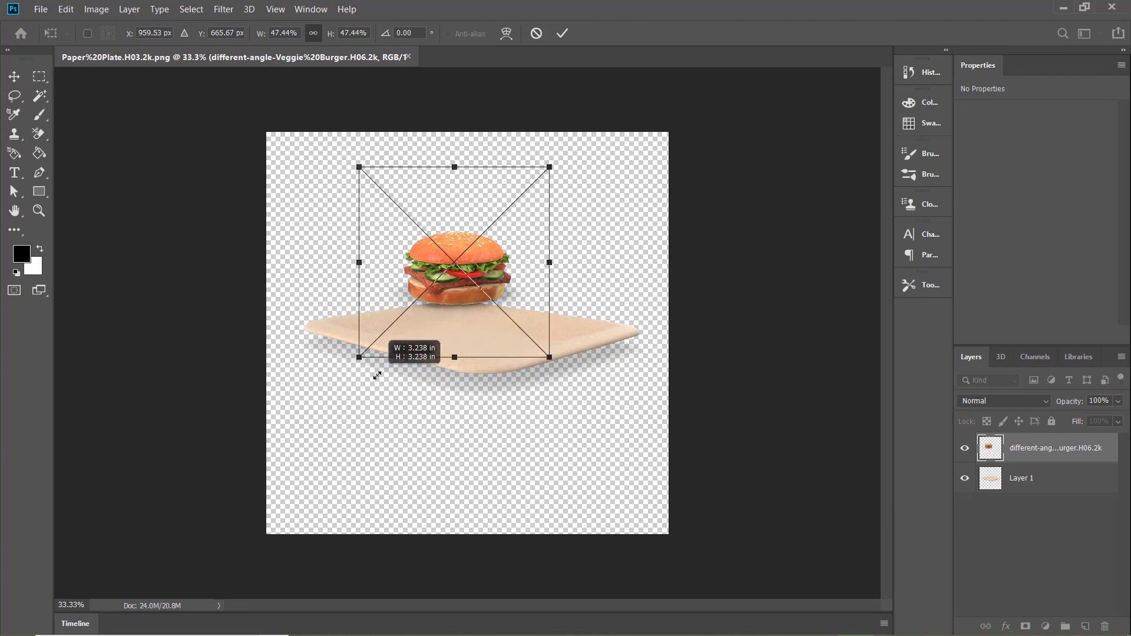
drag(455, 284, 418, 322)
drag(516, 396, 496, 378)
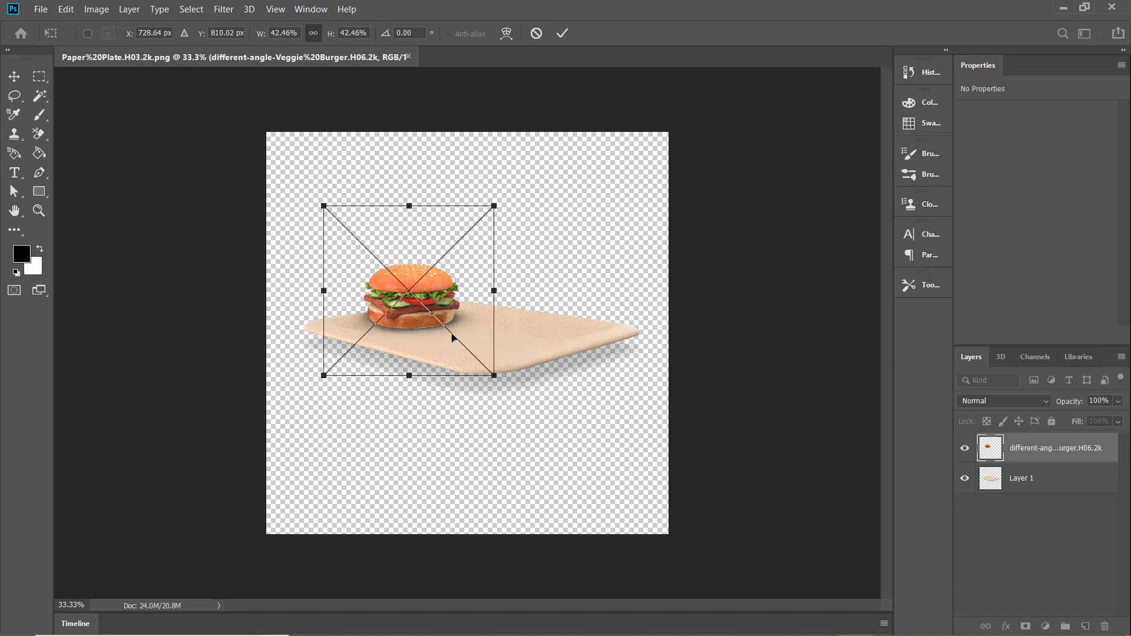
drag(448, 282, 457, 292)
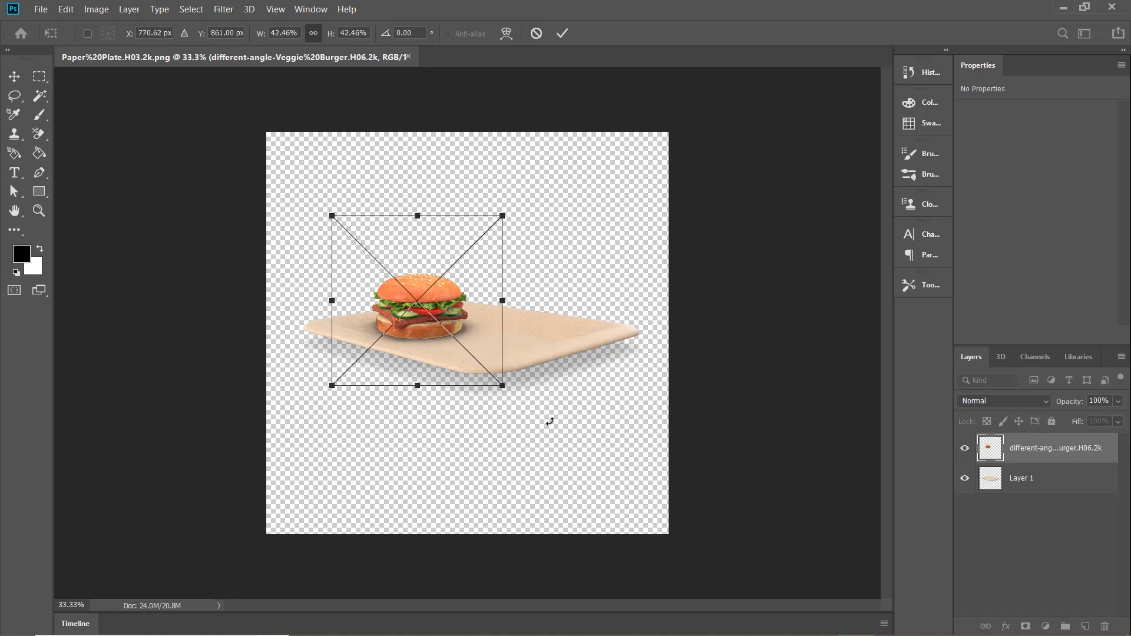
key(Return)
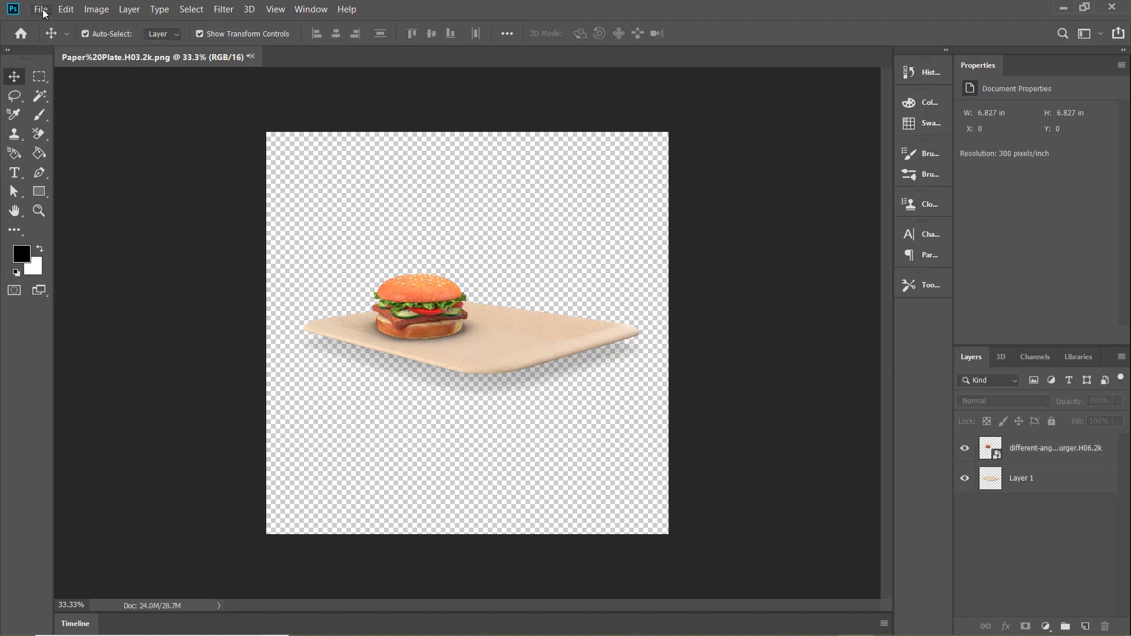
Open Fries.H01.2k.png and move its fries layer into the paper plate document
click(41, 9)
click(43, 35)
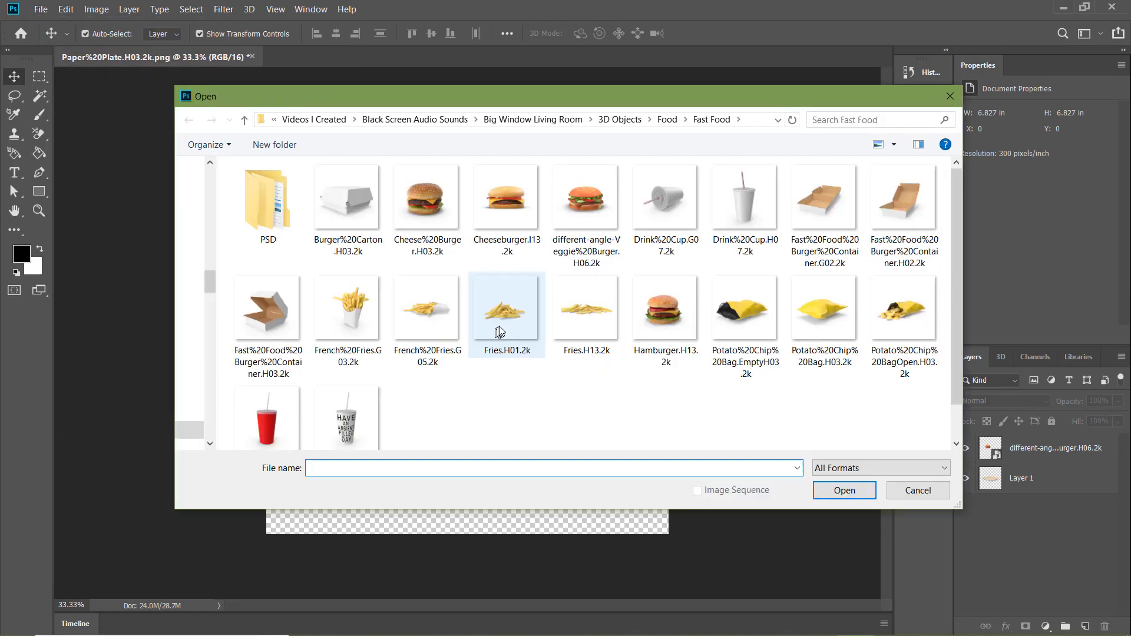
double_click(500, 325)
drag(500, 325, 85, 32)
drag(166, 61, 230, 108)
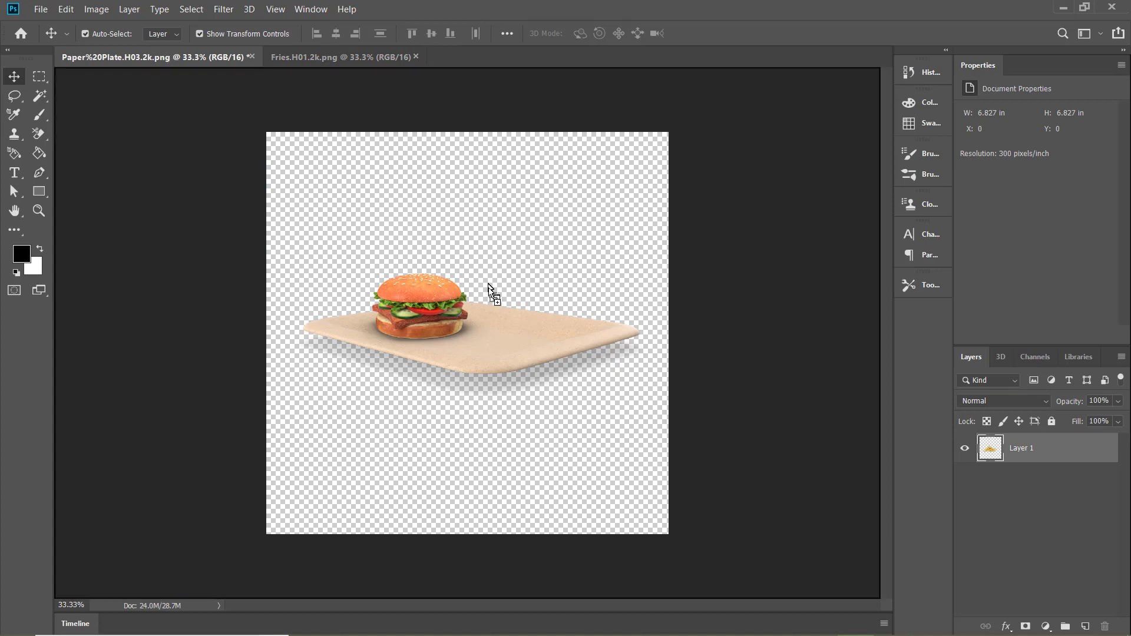
drag(495, 318, 495, 319)
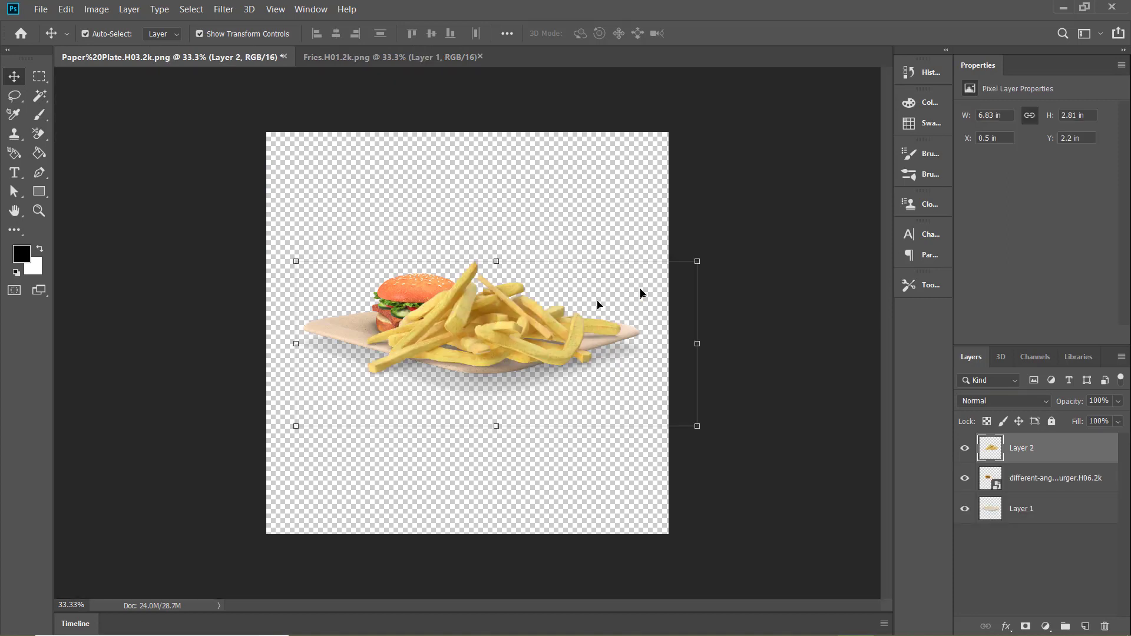
Scale the fries on Layer 2 down to about 51% and position them on the plate, just right of the burger
drag(697, 261, 569, 314)
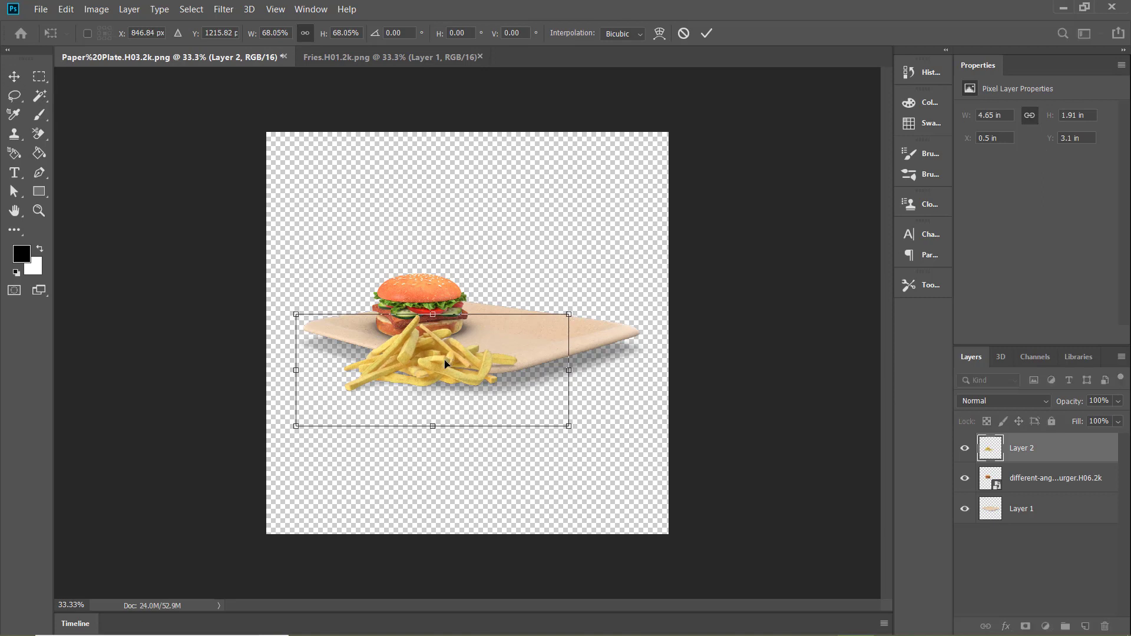
drag(447, 363, 517, 335)
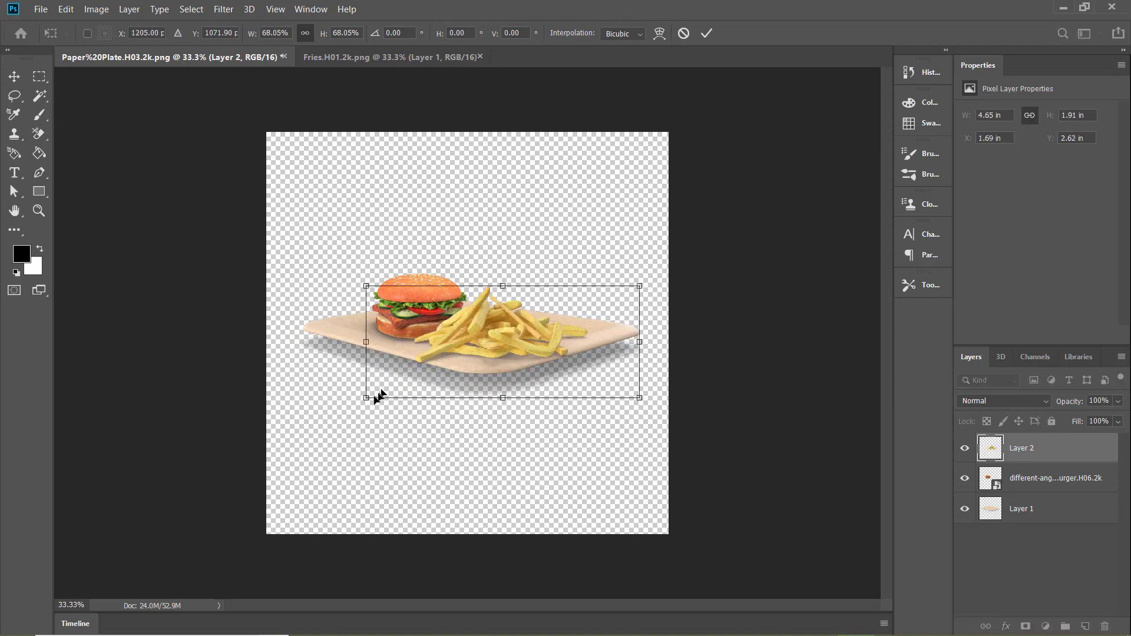
drag(364, 400, 402, 383)
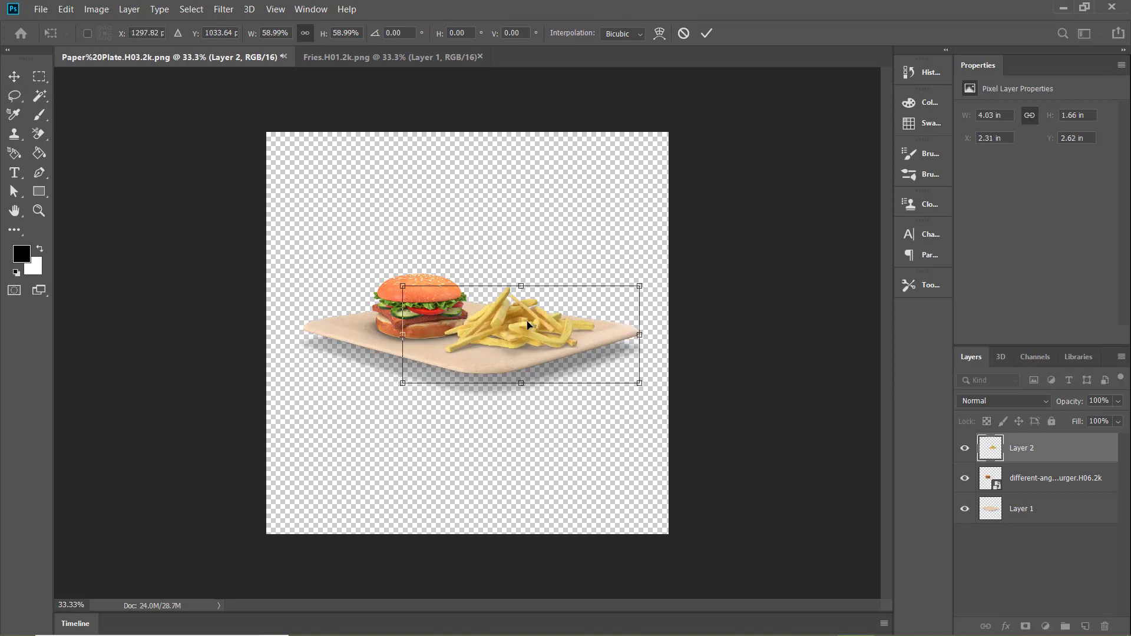
drag(528, 325, 526, 327)
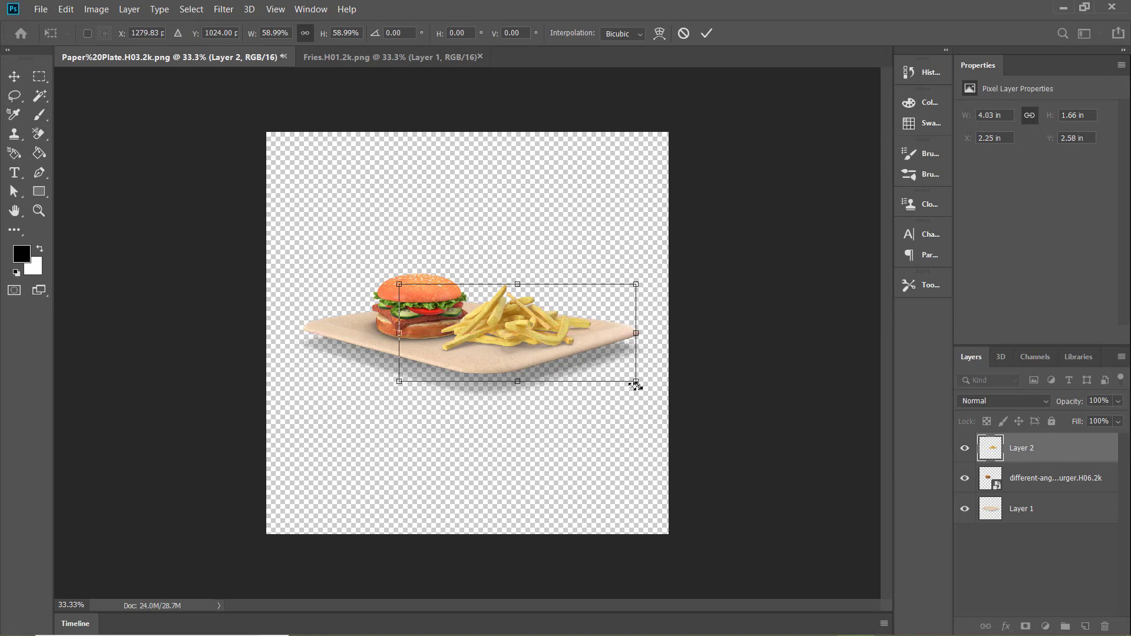
drag(637, 382, 606, 369)
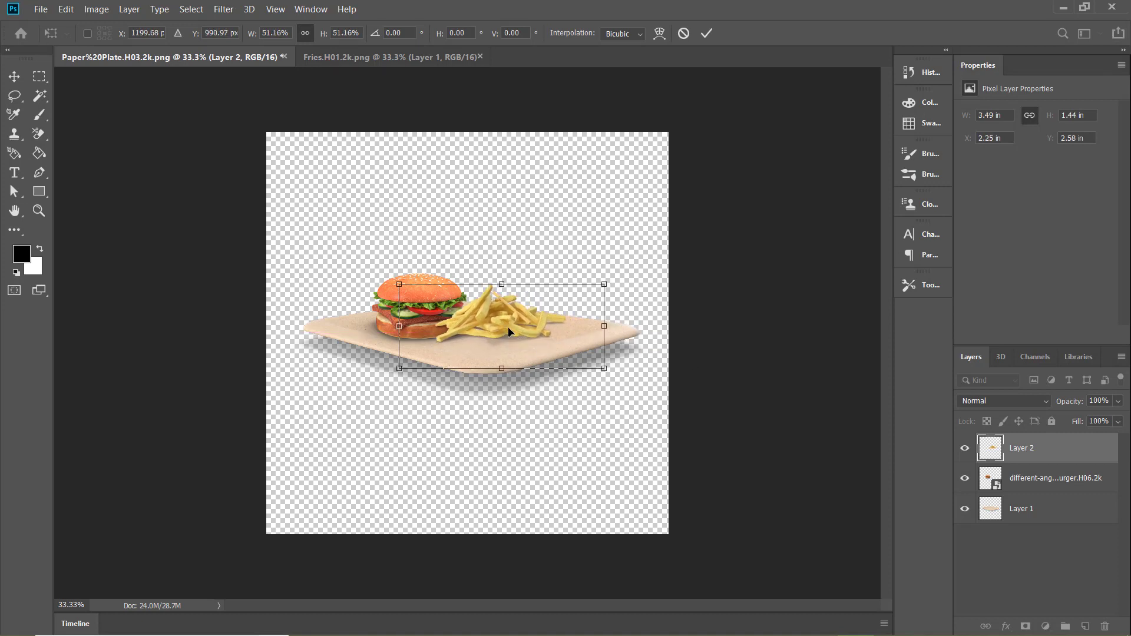
drag(511, 331, 513, 338)
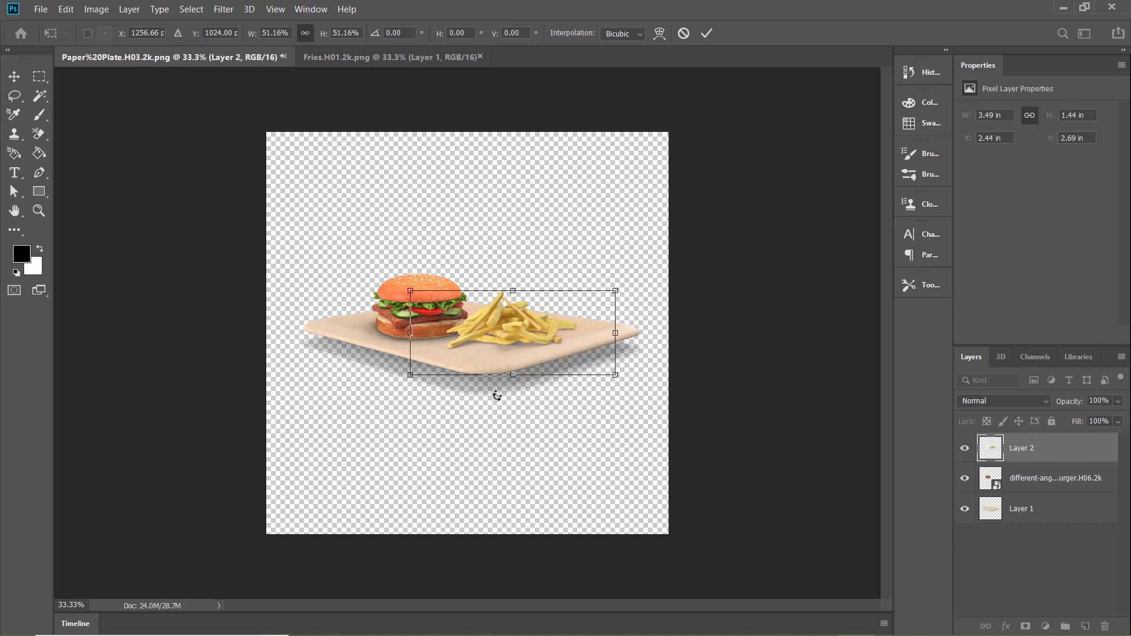
click(406, 421)
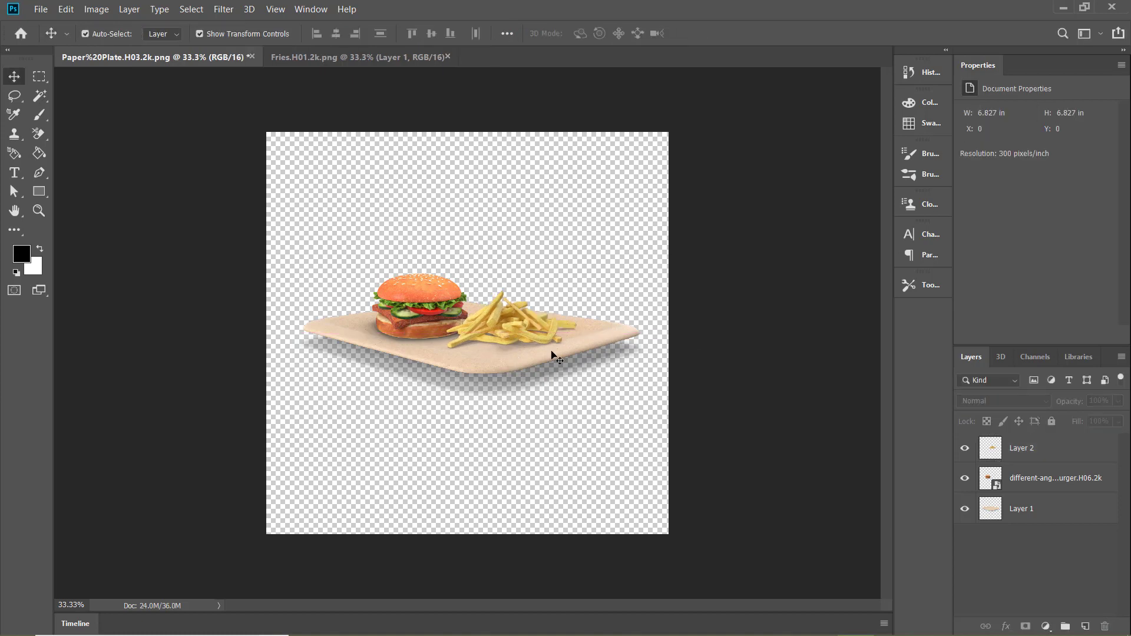
Shift the veggie burger up and slightly right, and enlarge it proportionally on the plate
click(421, 312)
drag(501, 273, 513, 267)
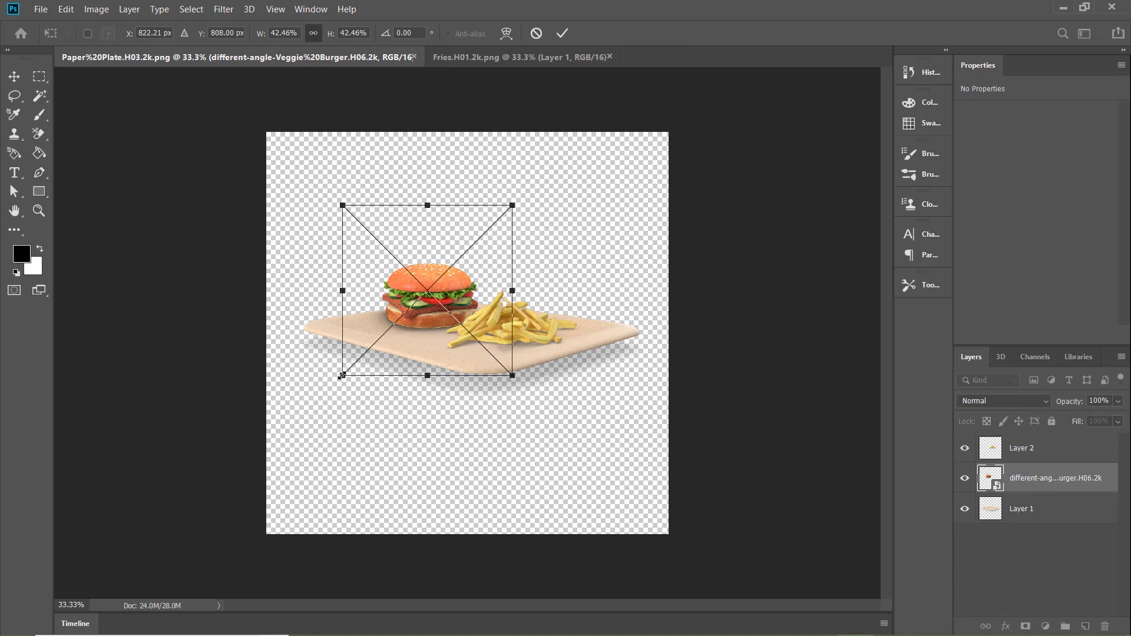
drag(336, 378, 320, 394)
drag(512, 205, 528, 188)
Enlarge the fries on Layer 2 to about 4.18 in wide, overlapping the burger's lower right edge
click(1041, 456)
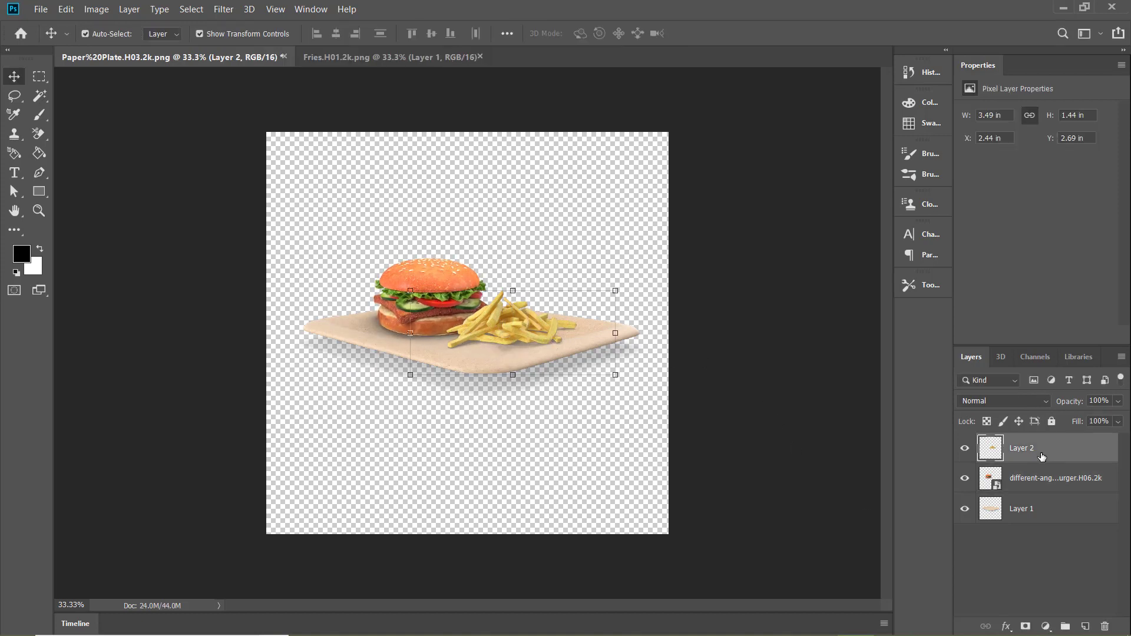
drag(410, 374, 383, 385)
drag(615, 290, 628, 284)
drag(527, 336, 530, 339)
click(575, 458)
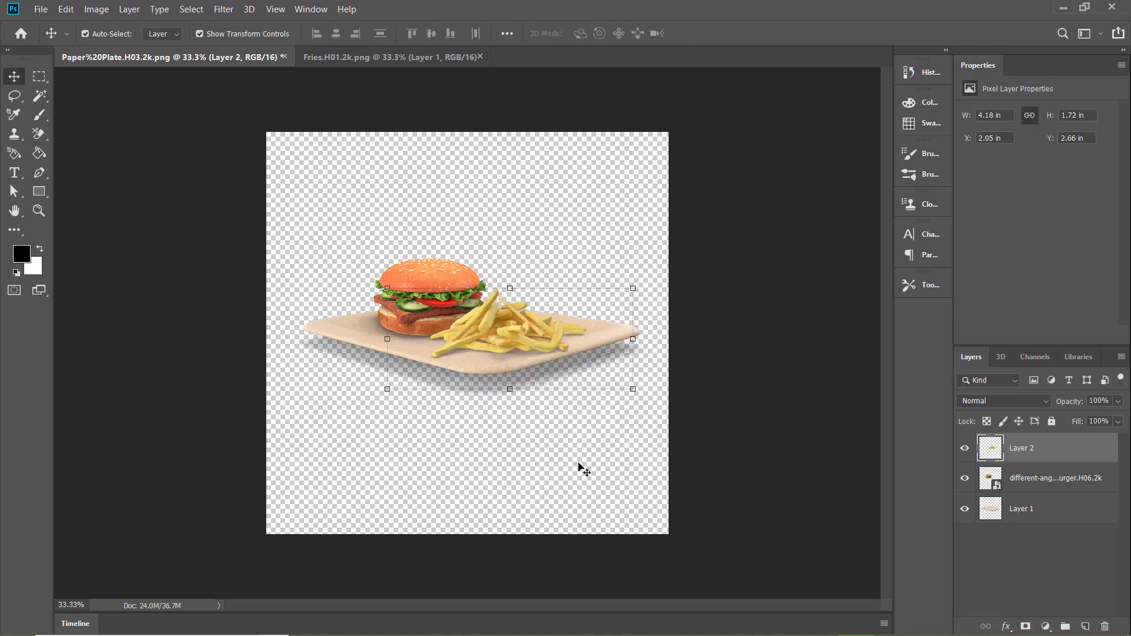
Deselect the fries layer and close the Fries.H01.2k.png document
click(781, 399)
click(443, 58)
click(448, 56)
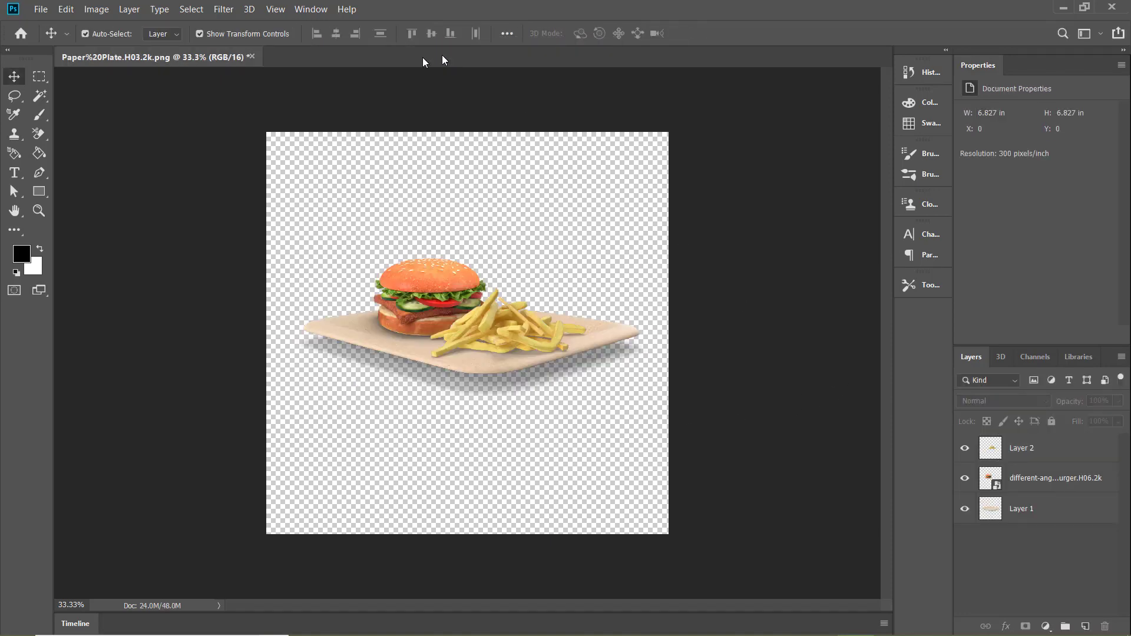
Place Fries.H13.2k as an embedded object in the plate document and hide Layer 2
click(40, 9)
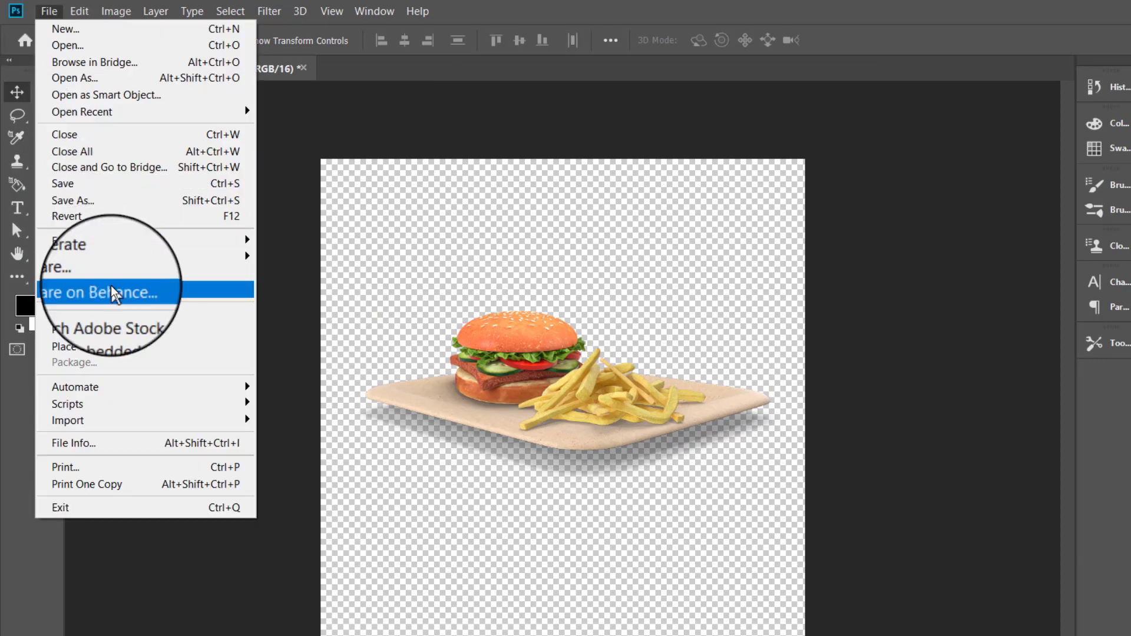
click(157, 331)
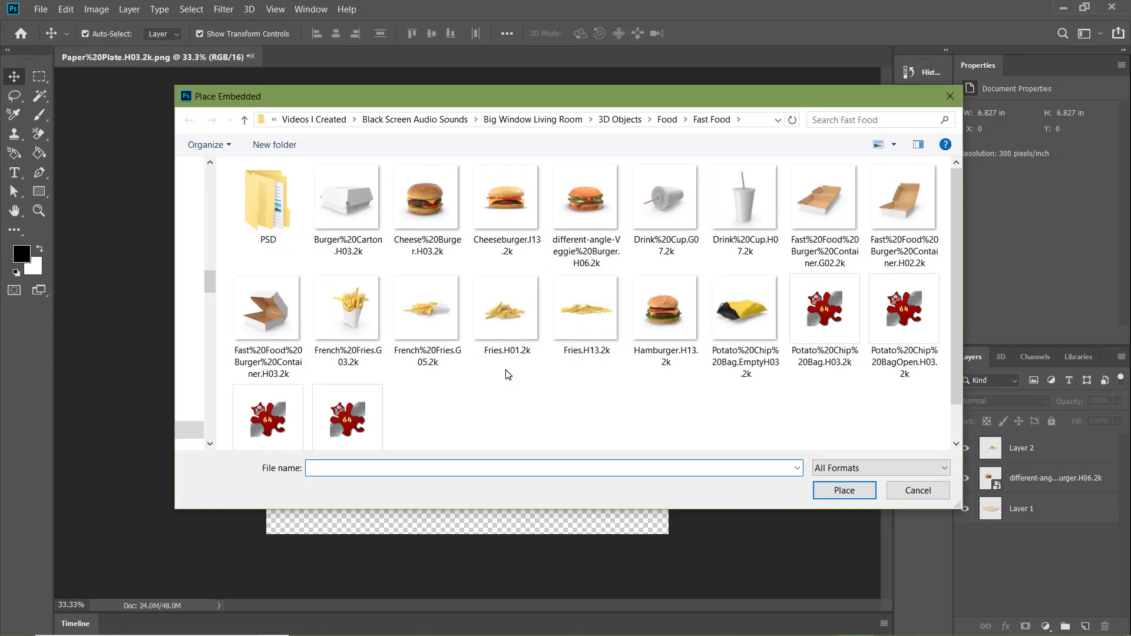
double_click(571, 319)
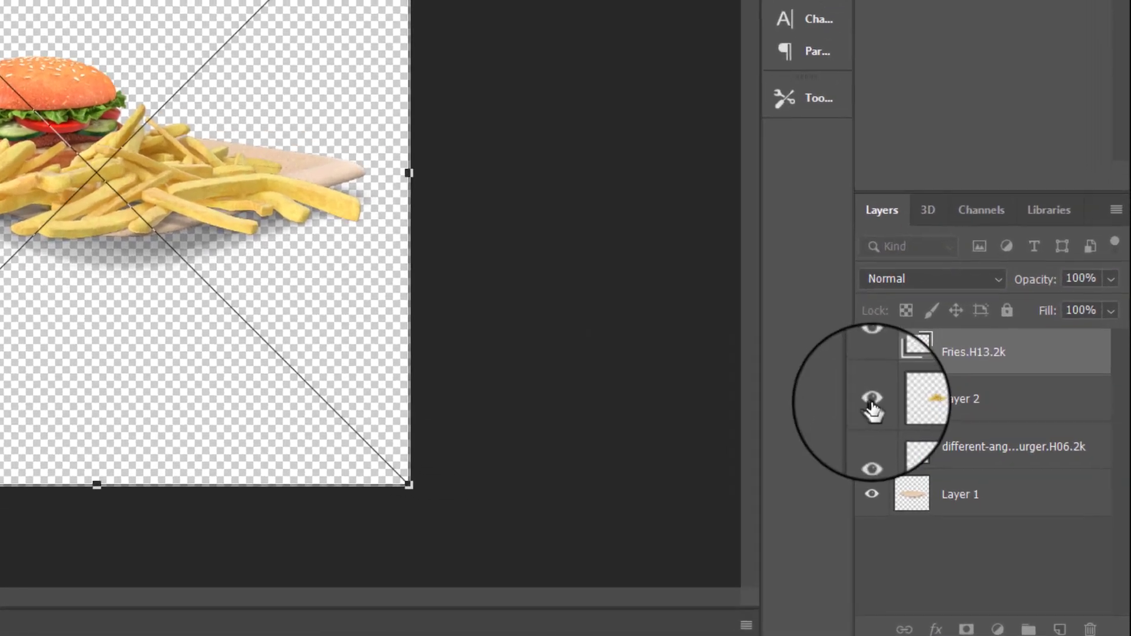
click(964, 478)
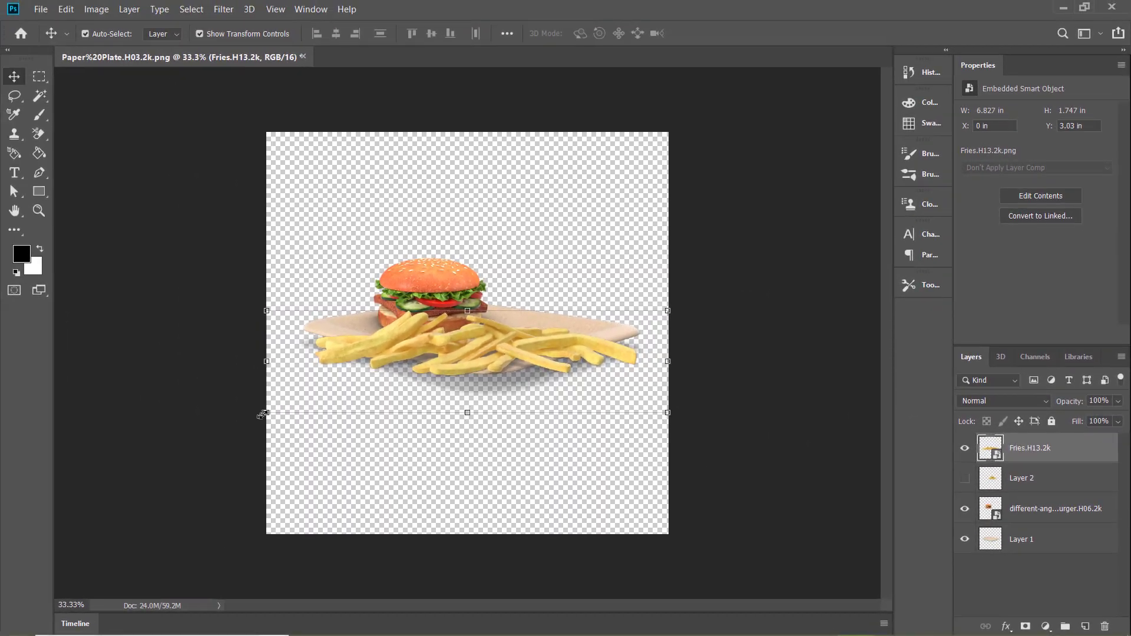
Scale the Fries.H13.2k object down to about 53.5% and position it on the plate in front of the burger
drag(264, 414, 339, 396)
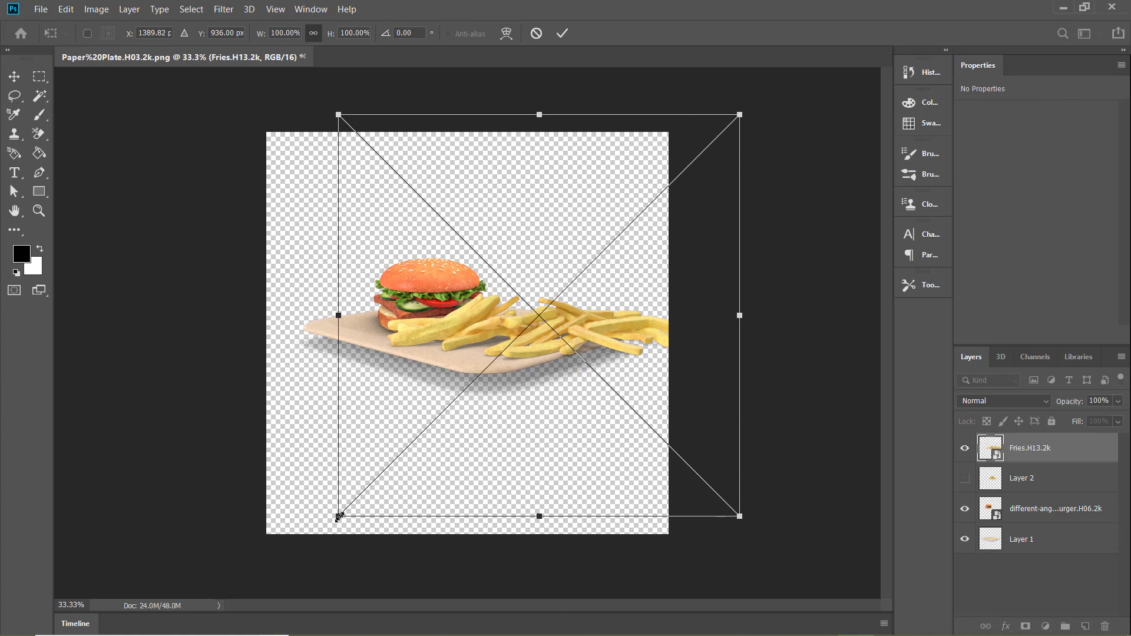
drag(339, 516, 461, 395)
drag(571, 271, 509, 332)
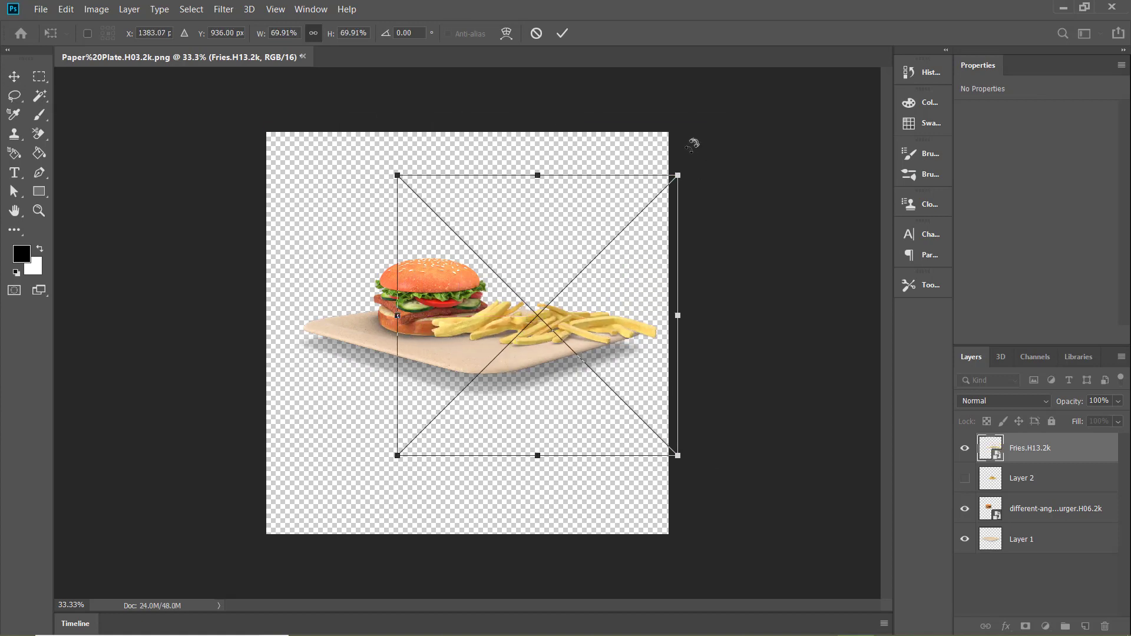
drag(678, 175, 629, 224)
drag(592, 335, 583, 324)
drag(620, 443, 600, 423)
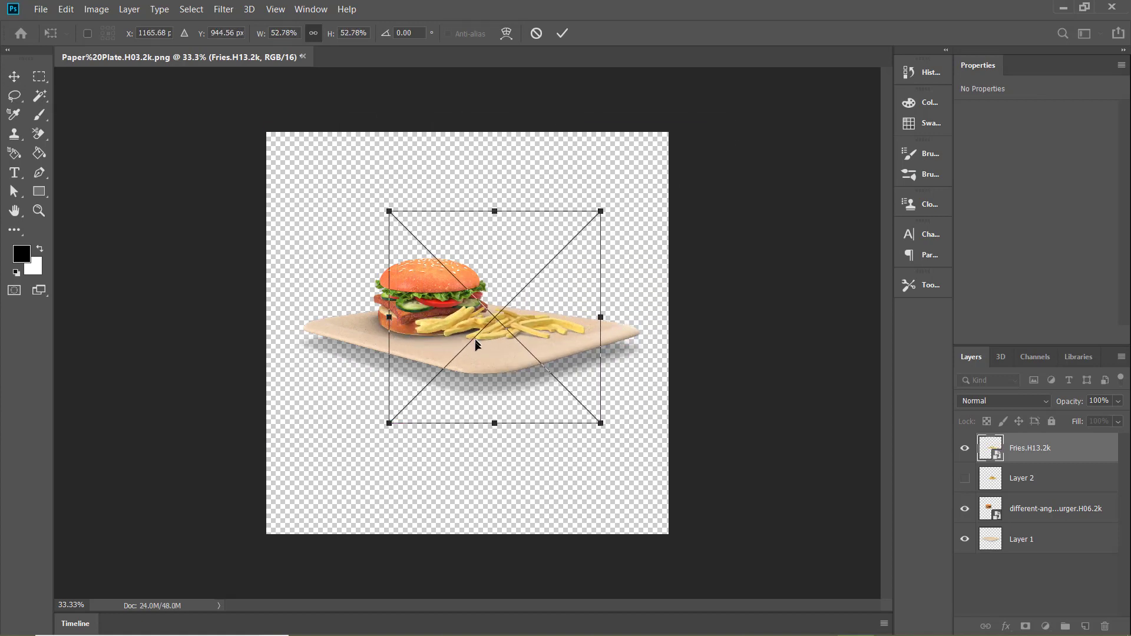
drag(475, 340, 480, 350)
drag(606, 326, 608, 327)
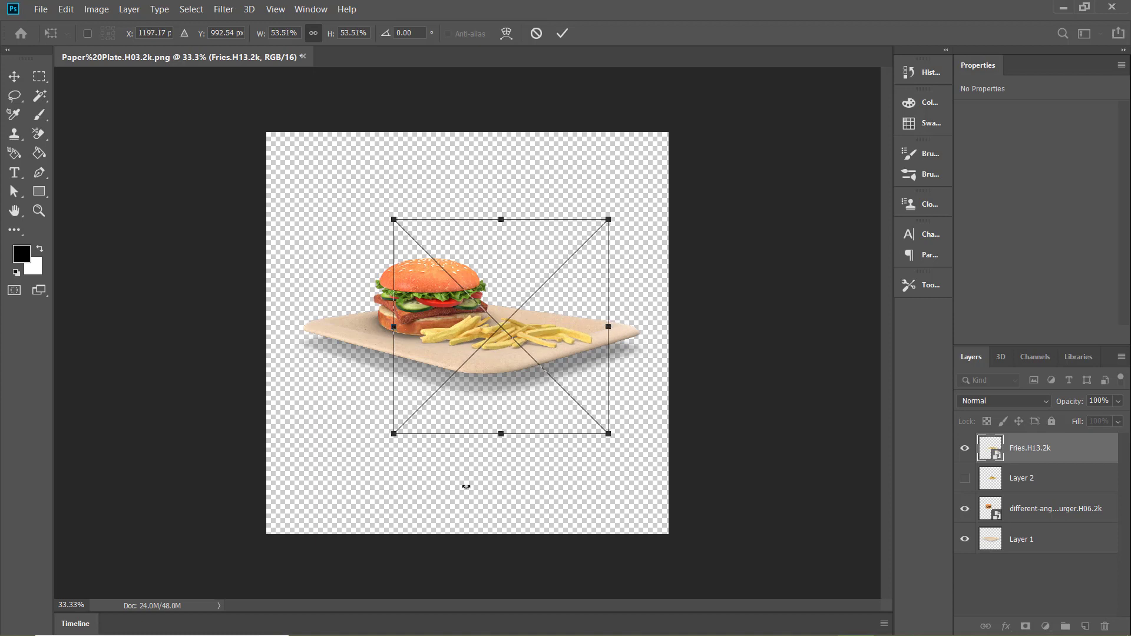
key(Return)
click(777, 469)
Compare the two fries versions by toggling the visibility of Layer 2 and Fries.H13.2k
click(965, 478)
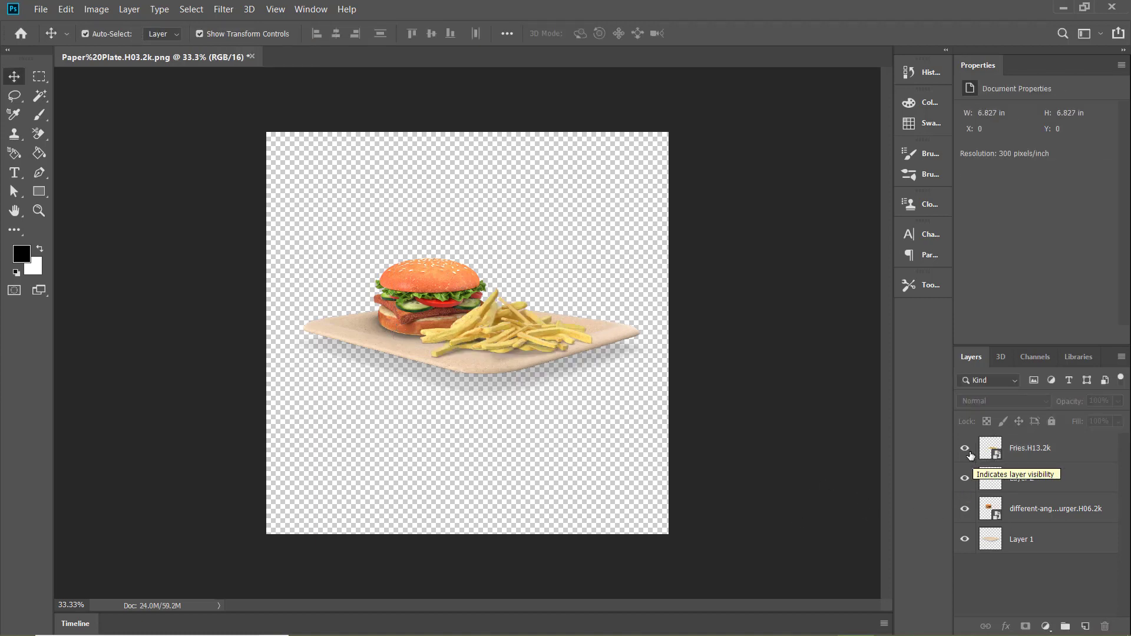
click(969, 453)
click(964, 478)
click(964, 448)
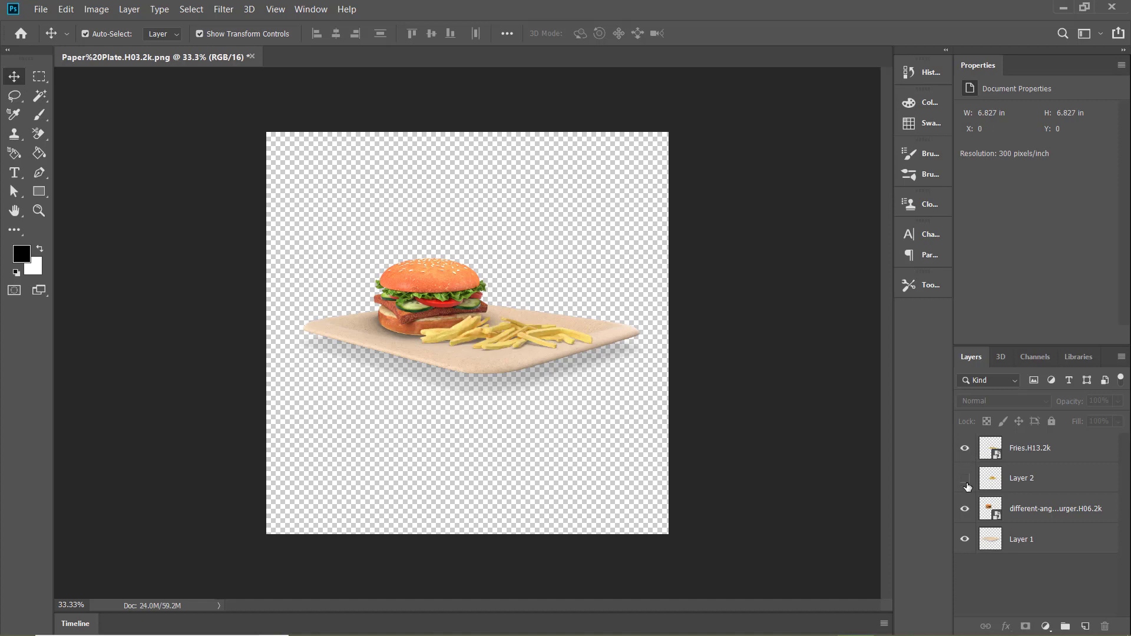
click(964, 478)
click(964, 478)
click(966, 480)
click(965, 450)
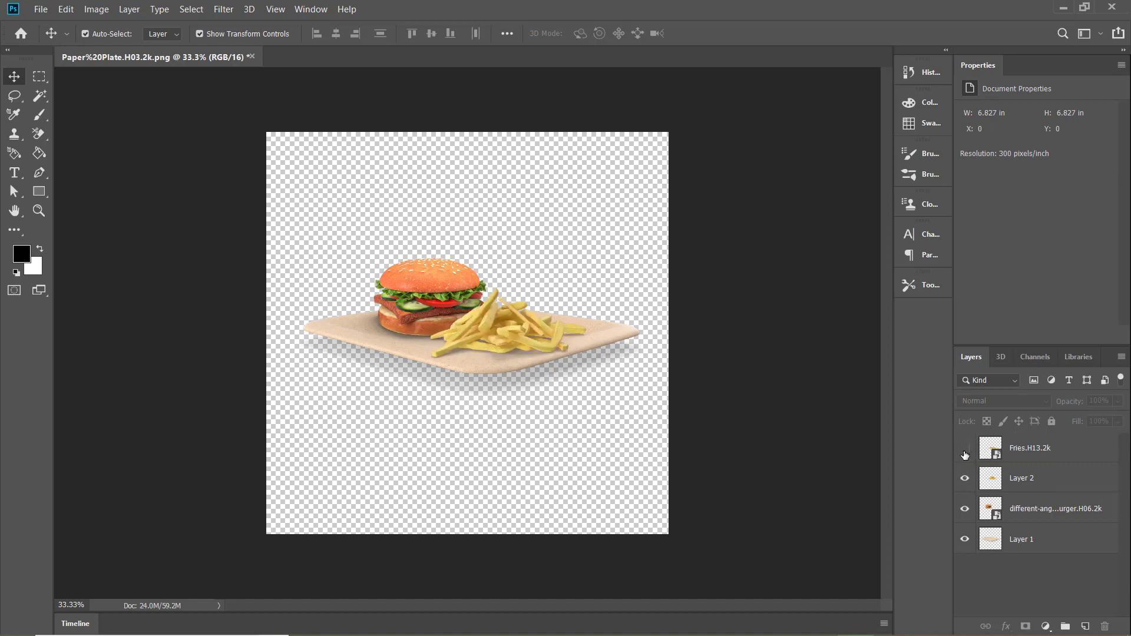
click(965, 448)
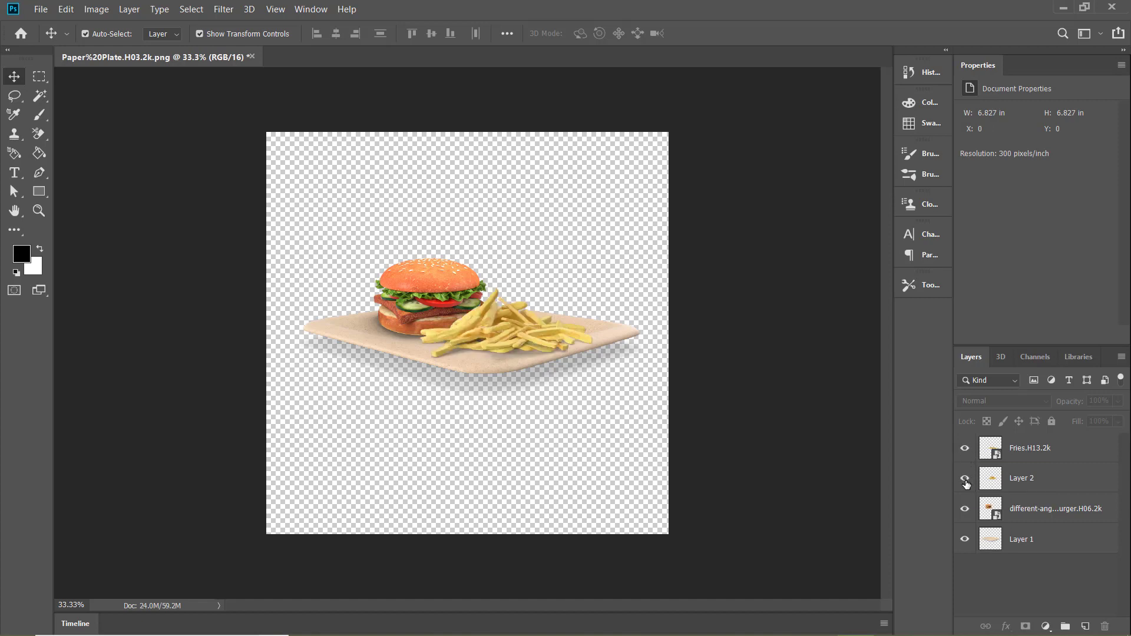
Hide Layer 2, rotate Fries.H13.2k about -6.85° and enlarge it to about 58%, positioned along the plate's front edge
click(965, 478)
click(1037, 477)
click(541, 343)
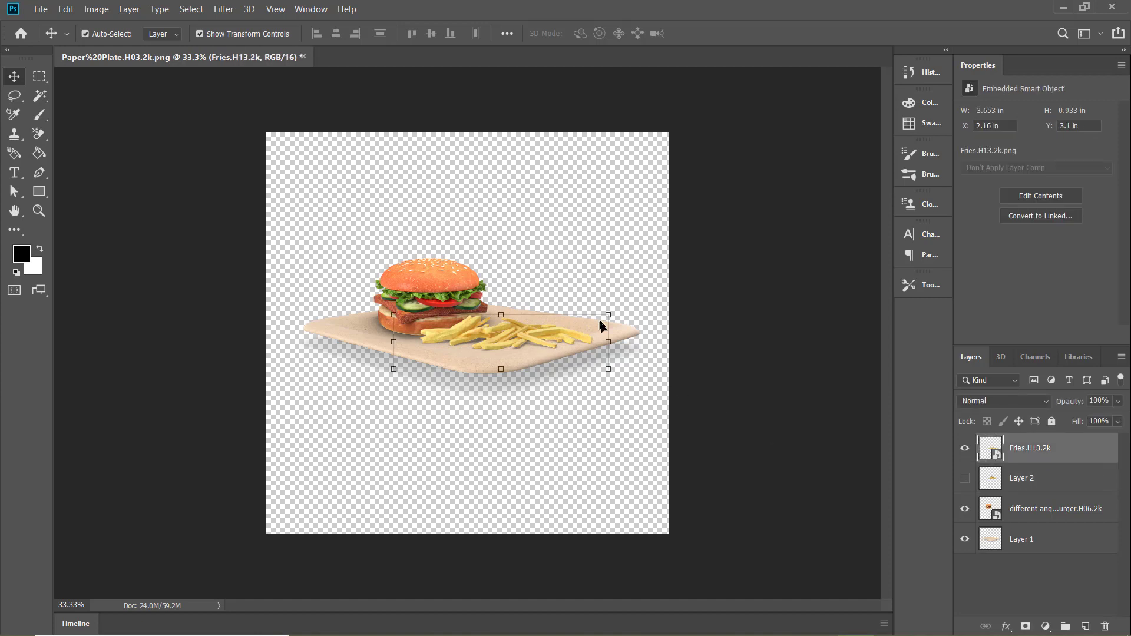
drag(618, 376, 636, 364)
drag(513, 342, 512, 347)
drag(608, 320, 624, 323)
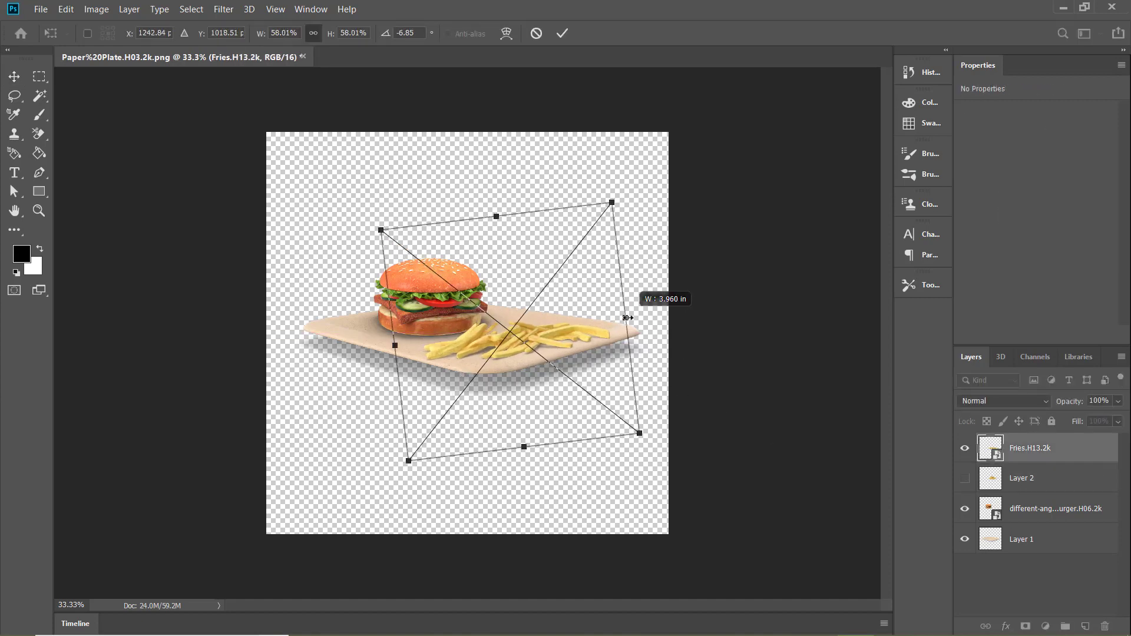
drag(495, 344, 489, 342)
key(Return)
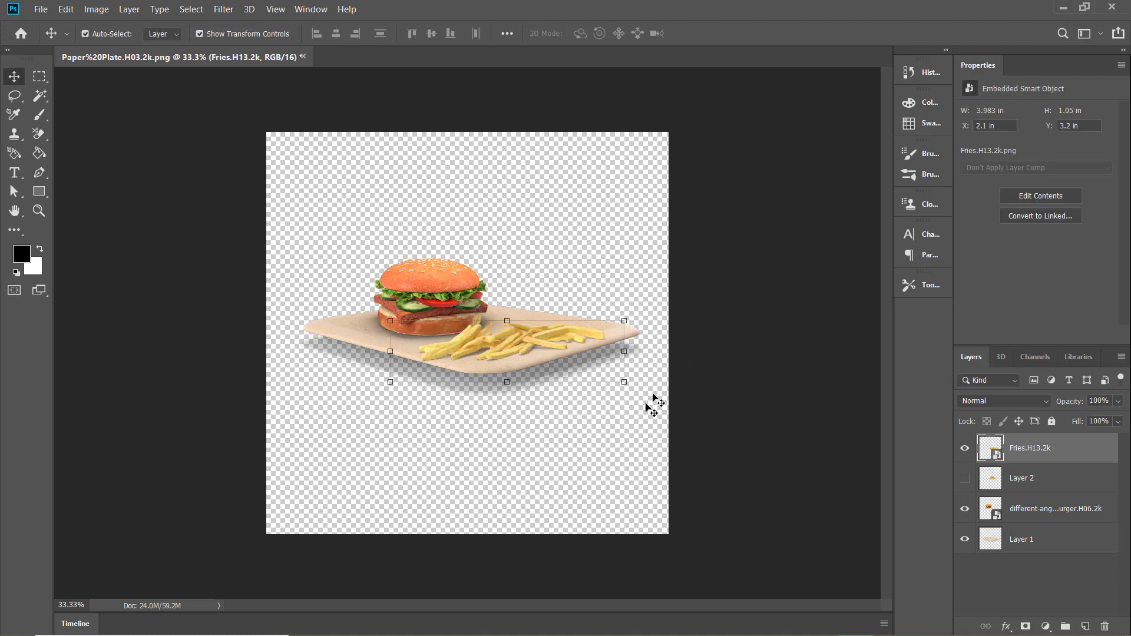
Compare the adjusted Fries.H13.2k with Layer 2 by toggling their visibility, leaving only Fries.H13.2k shown
click(965, 479)
click(965, 449)
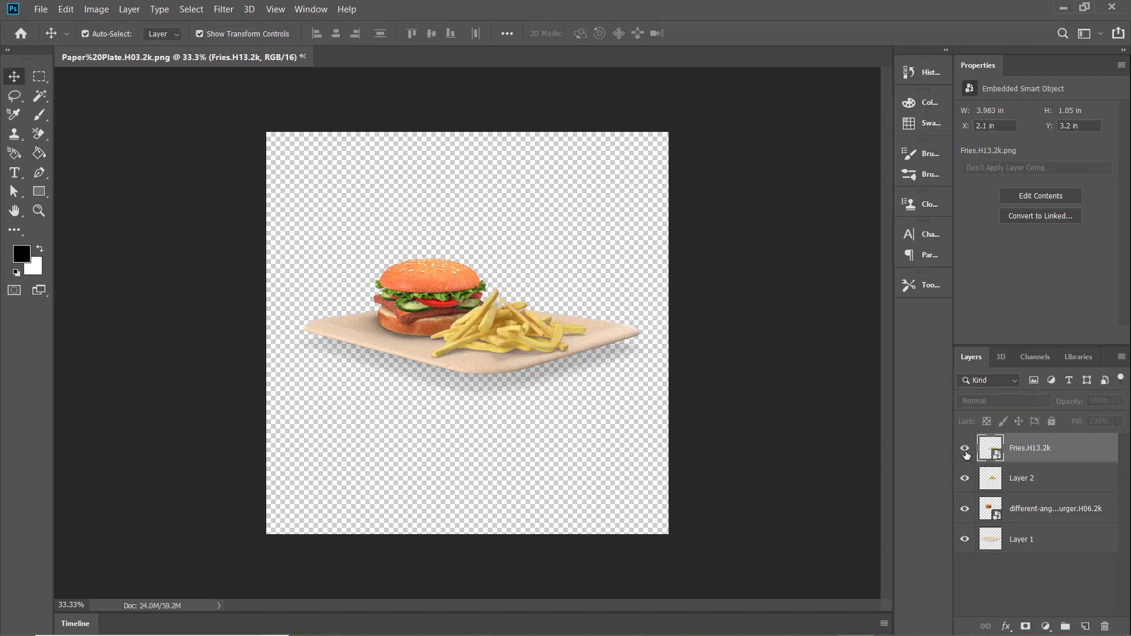
click(965, 478)
click(759, 450)
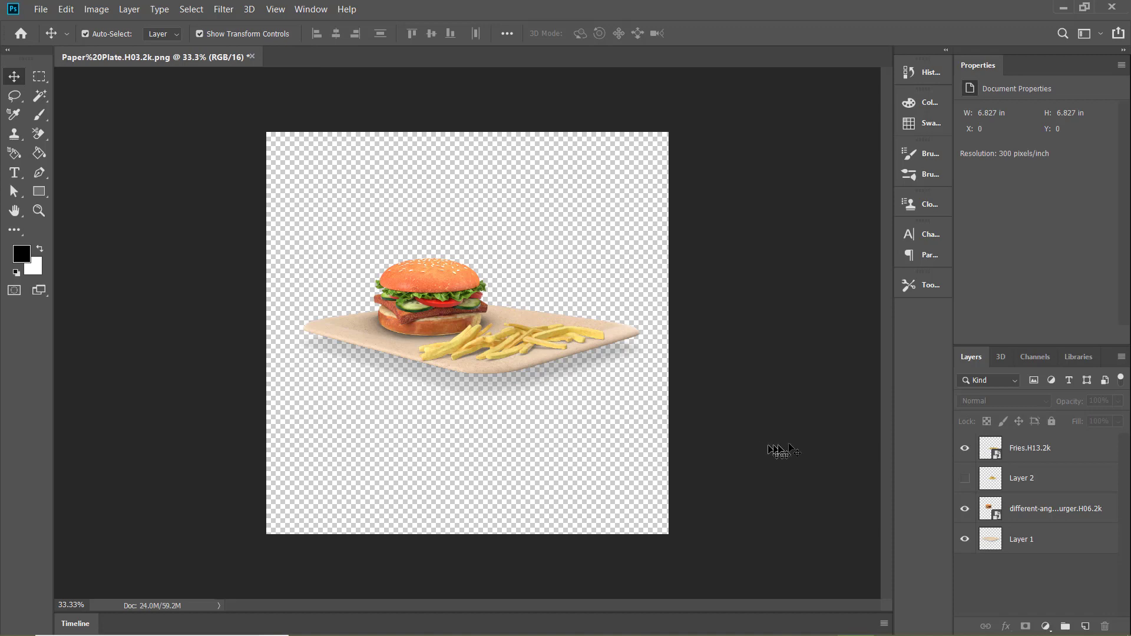
Save the composition as a Photoshop file named Veg-fries in the Food on Plate folder
click(45, 10)
click(65, 167)
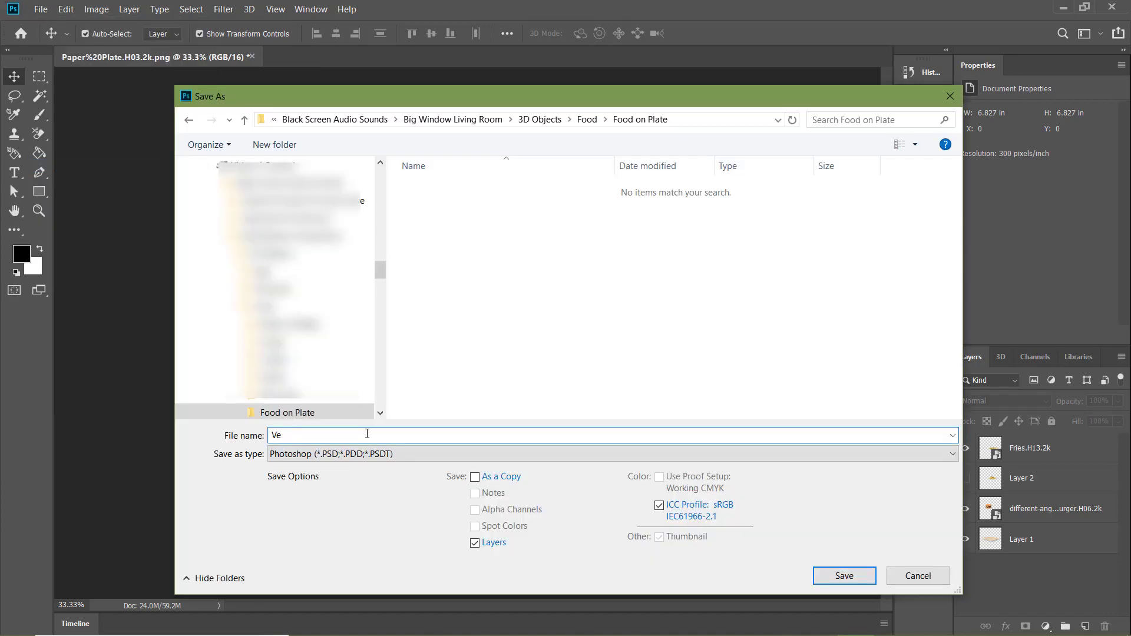
click(844, 576)
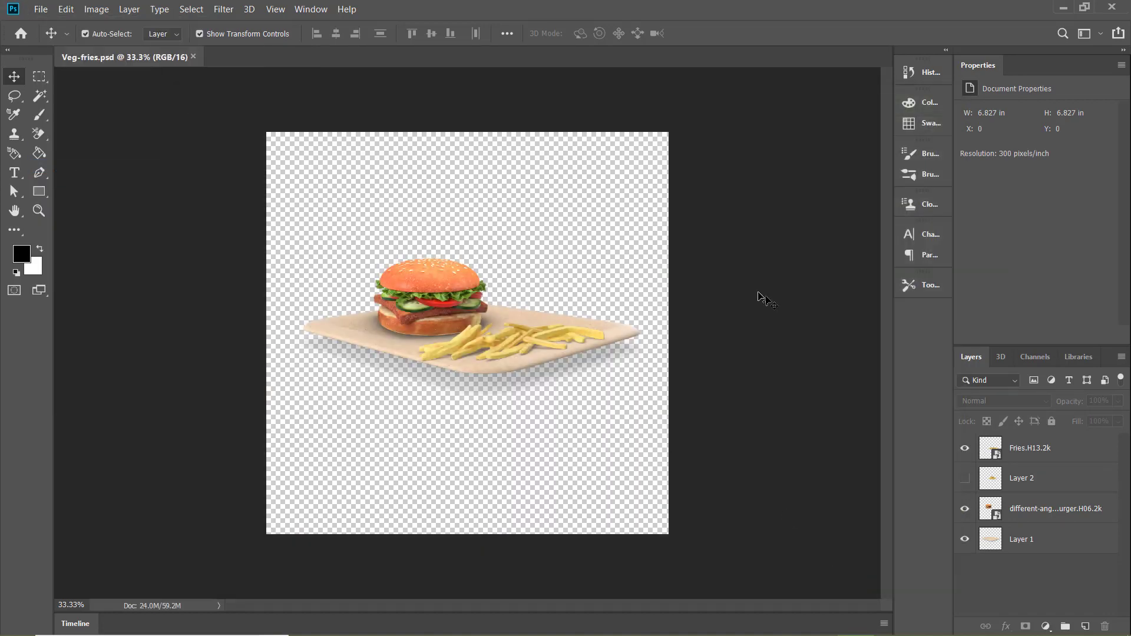
Show Layer 2, hide Fries.H13.2k and save this version as a PNG named "Veg-fries large"
click(965, 478)
click(965, 448)
click(40, 10)
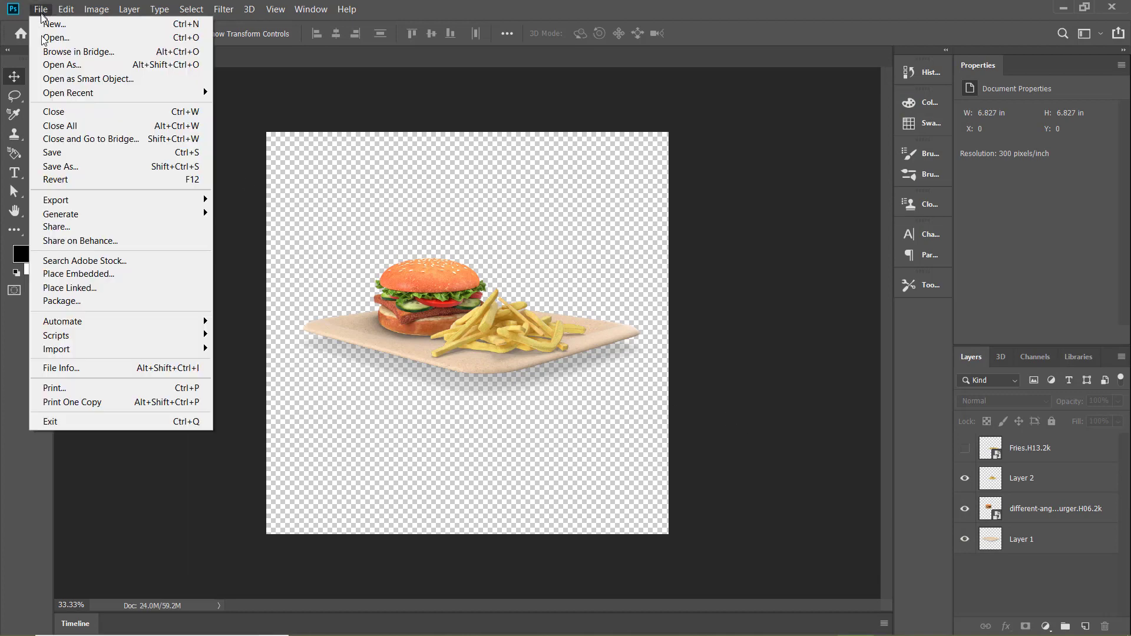
click(65, 167)
click(323, 435)
text(large)
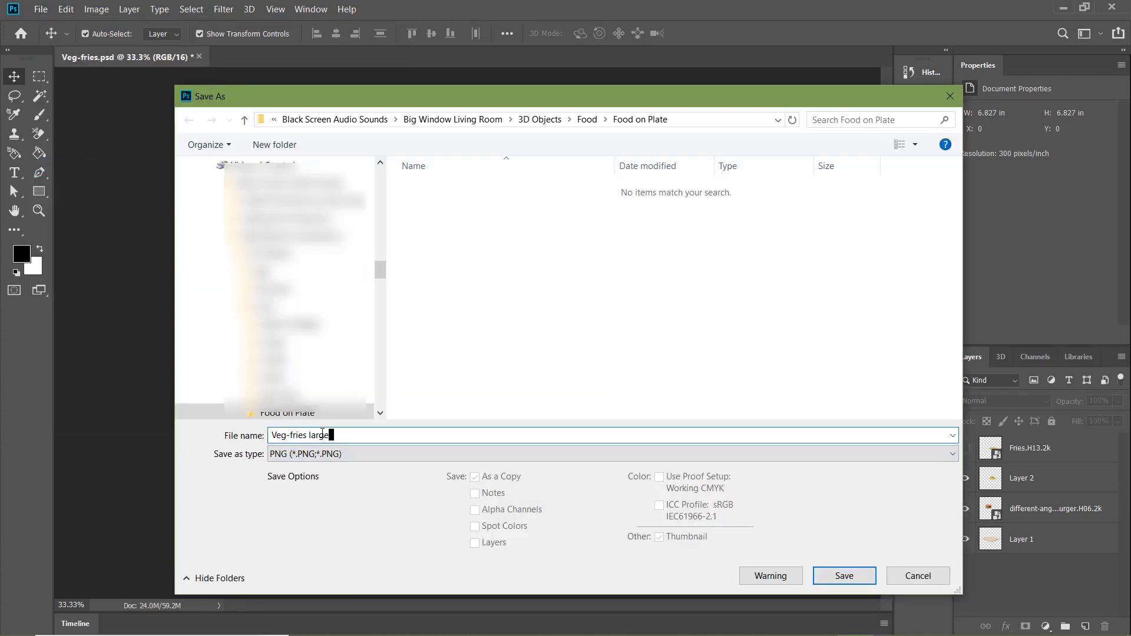
click(844, 577)
click(681, 206)
Show Fries.H13.2k, hide Layer 2 and move the Fries.H13.2k fries straight up about 0.083 in
click(965, 449)
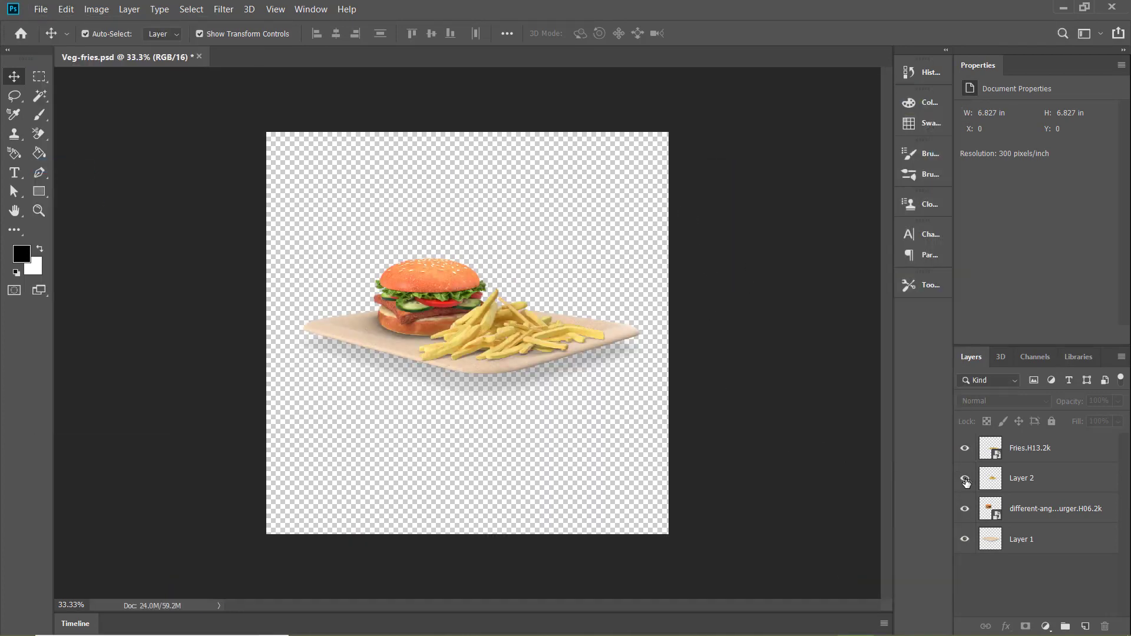
click(965, 478)
click(500, 345)
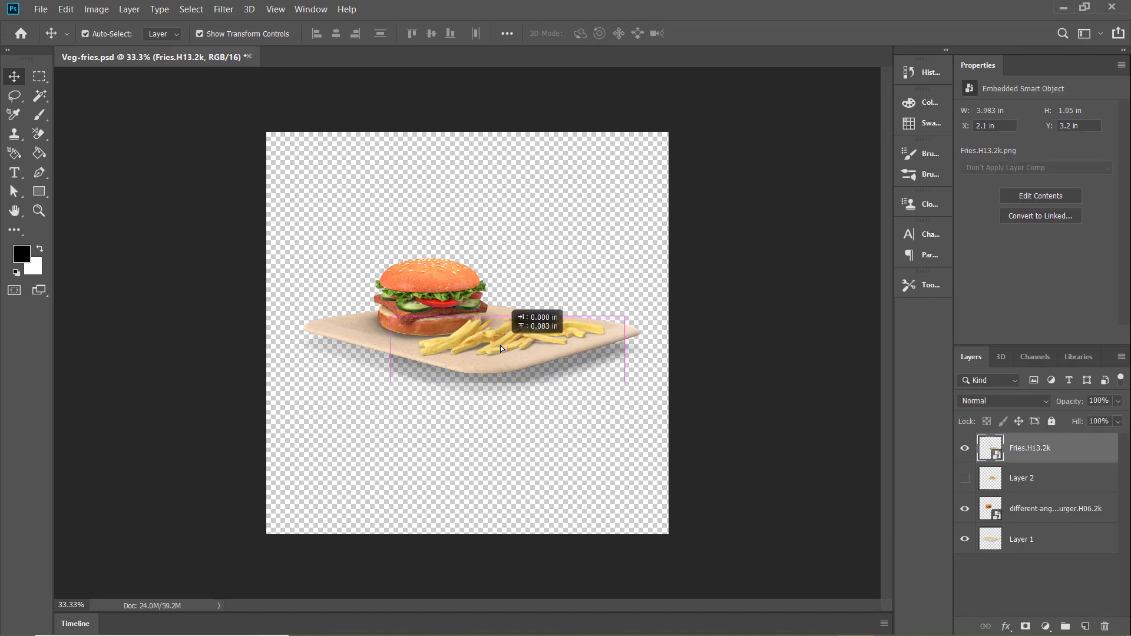
click(741, 367)
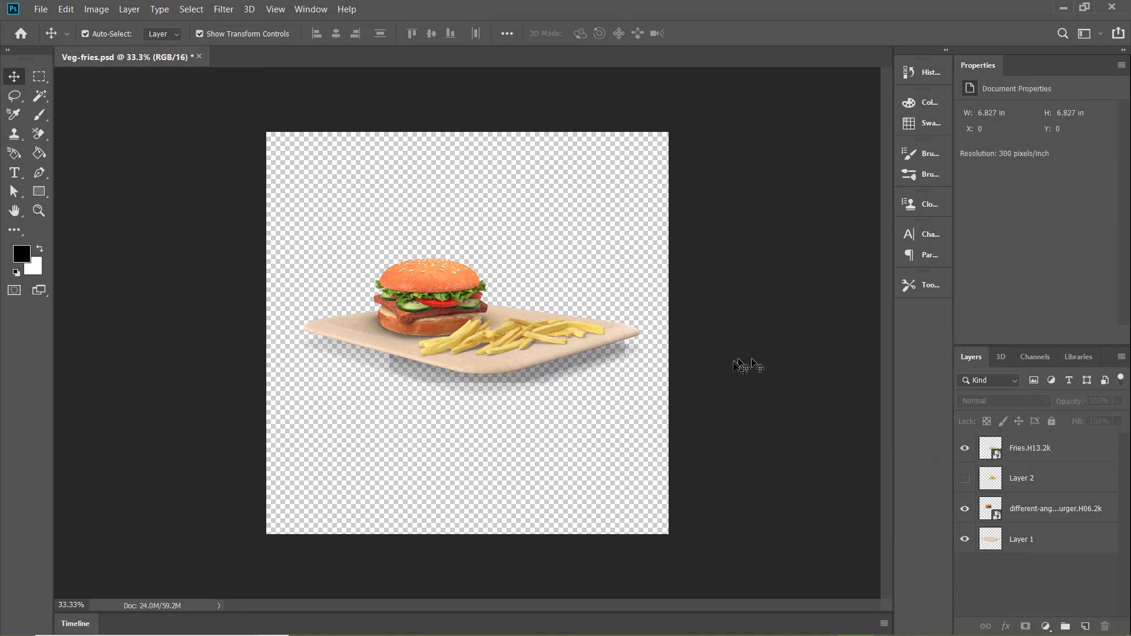
Save this version with the smaller fries portion as a PNG named "Veg-fries-small"
click(35, 10)
click(88, 162)
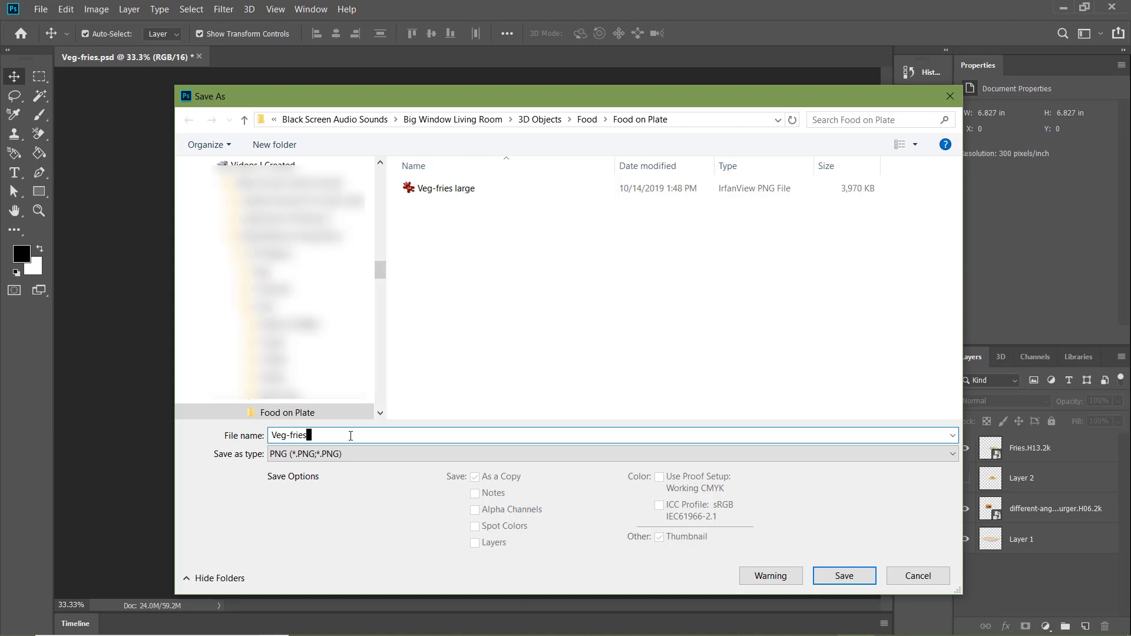
text(-small)
key(Return)
key(Return)
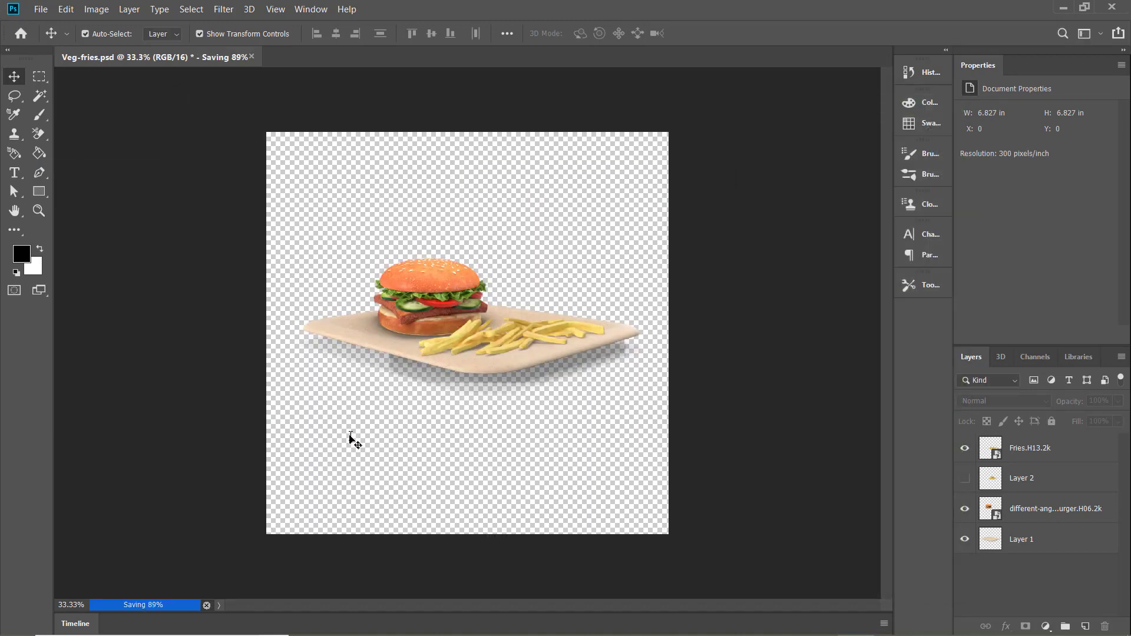
Open the Paper%20Plate.H16.2k image from the Dishes folder and deselect its layer
click(40, 10)
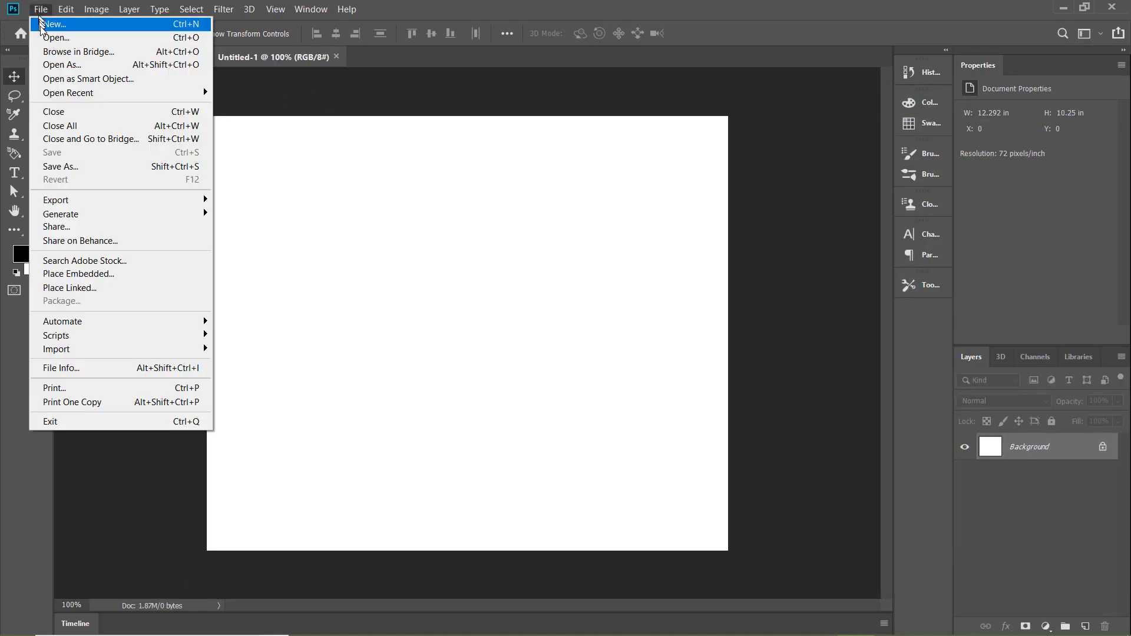
click(41, 33)
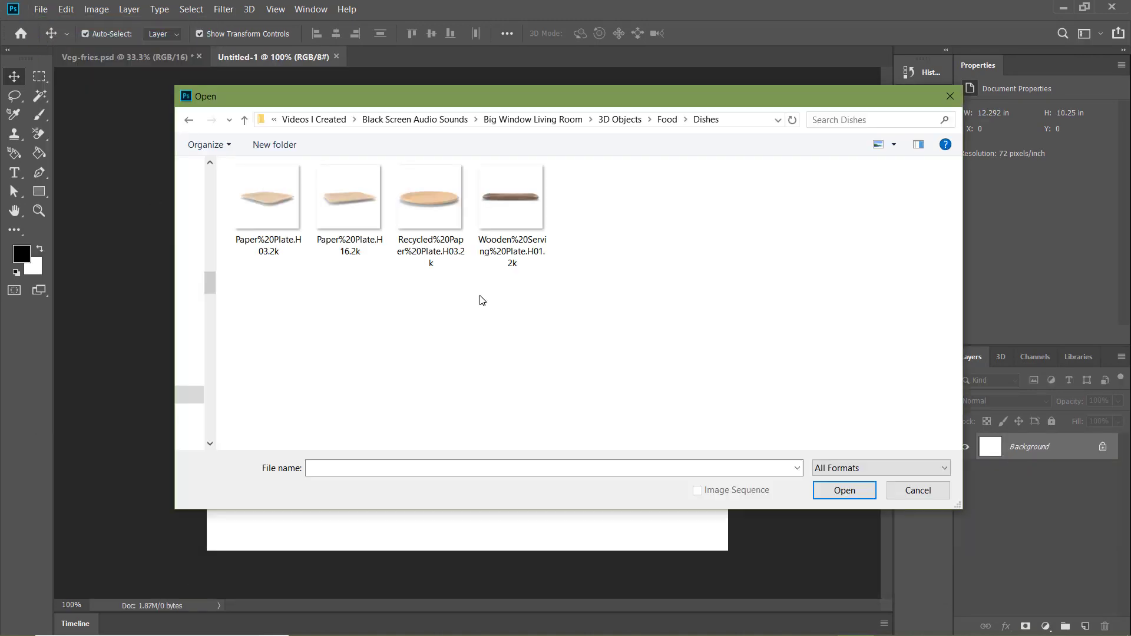
double_click(369, 227)
drag(369, 227, 267, 55)
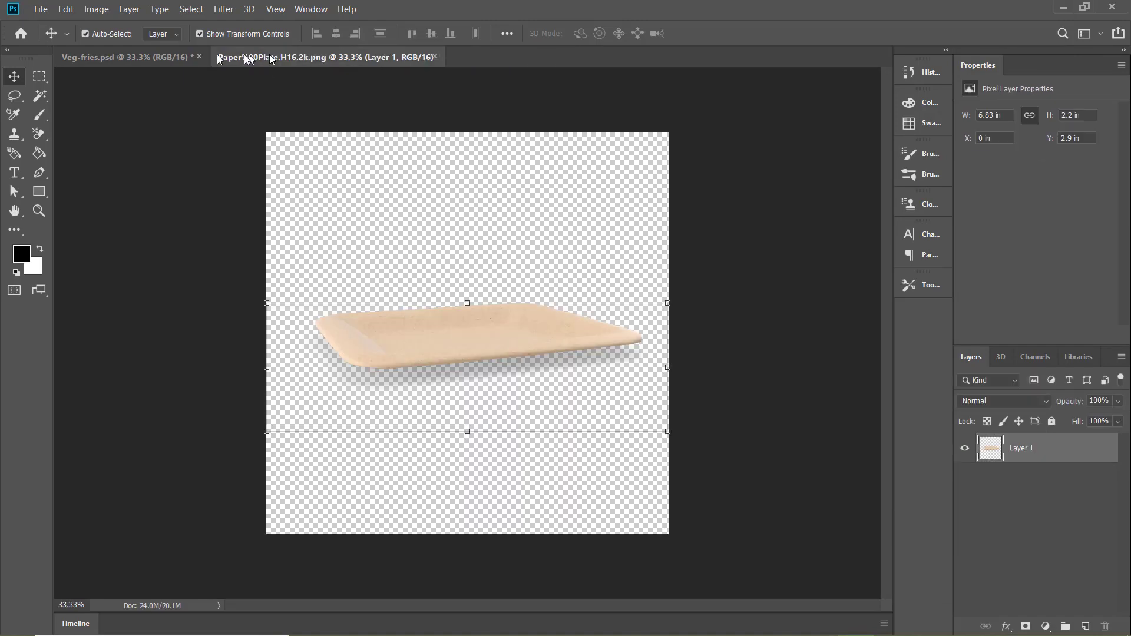
drag(254, 53, 193, 59)
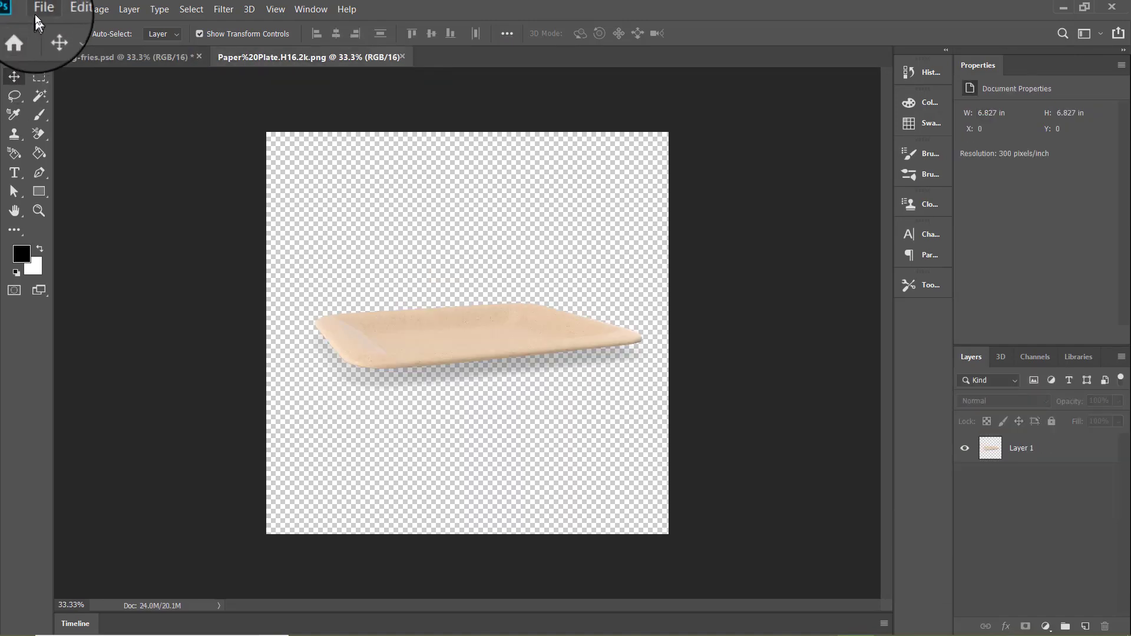
Place Cheese%20Burger.H03.2k as an embedded object, scale it to about 3.4 × 2.43 in and position it on the plate's left side
click(36, 11)
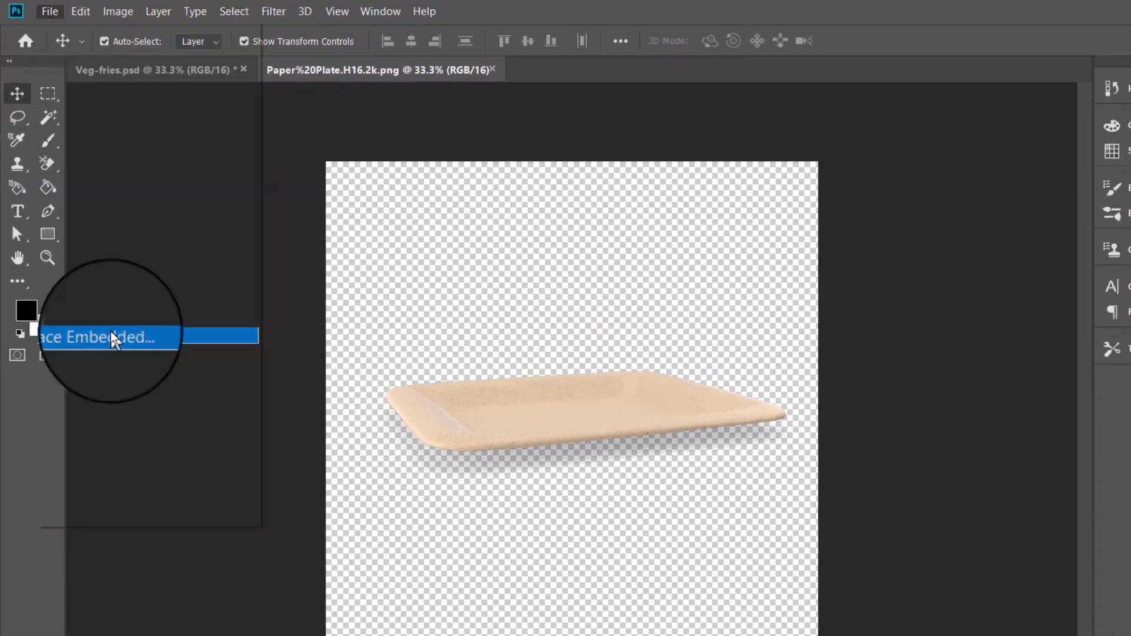
click(113, 339)
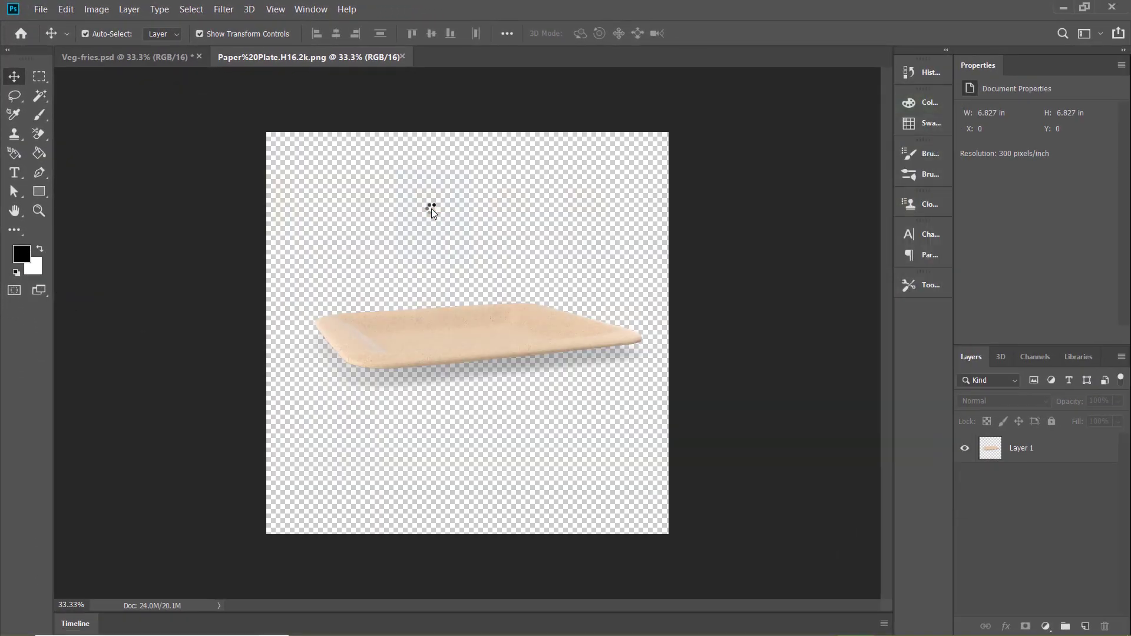
drag(669, 130, 518, 281)
drag(430, 349, 462, 228)
drag(552, 157, 505, 211)
drag(424, 330, 436, 311)
key(Return)
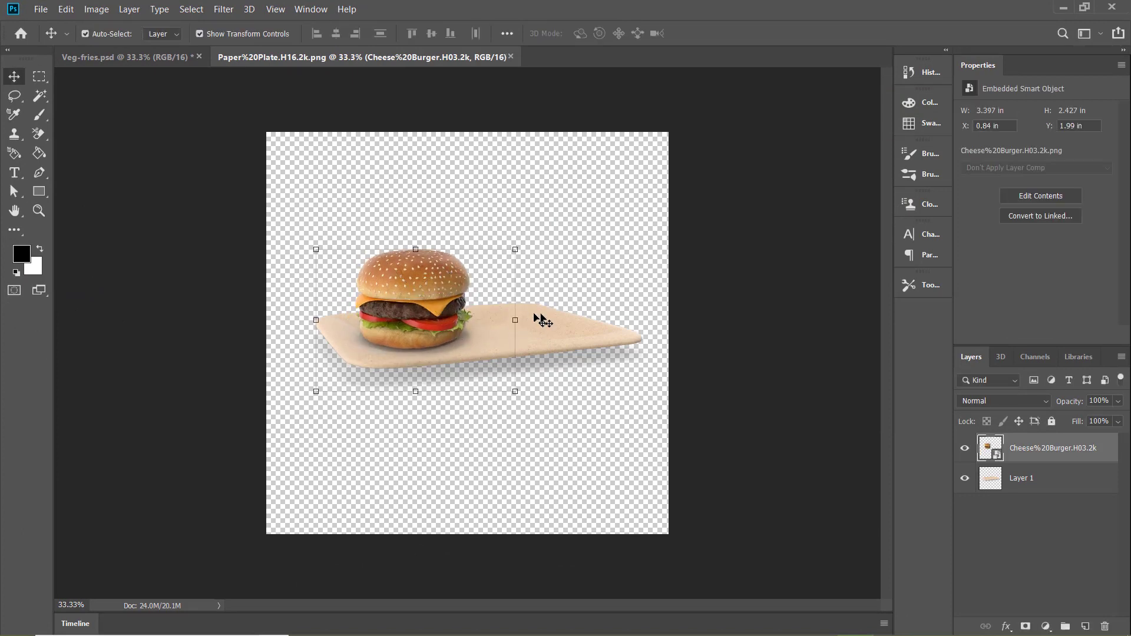
click(608, 289)
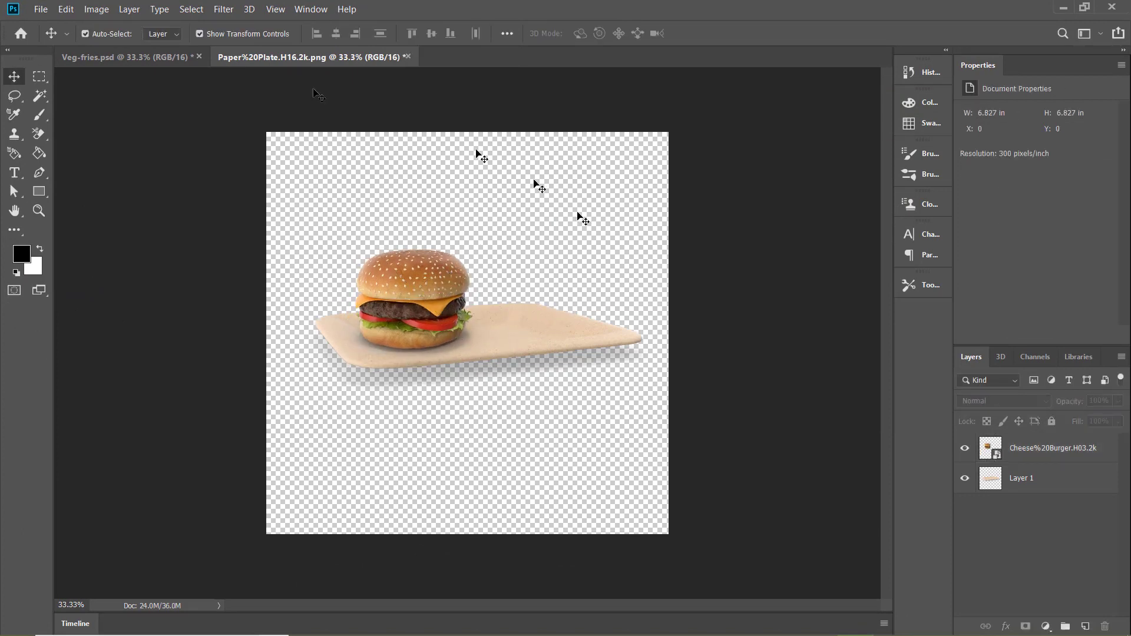
Duplicate the Fries.H13.2k and Layer 2 layers from Veg-fries.psd into Paper%20Plate.H16.2k.png and switch to that document
click(86, 52)
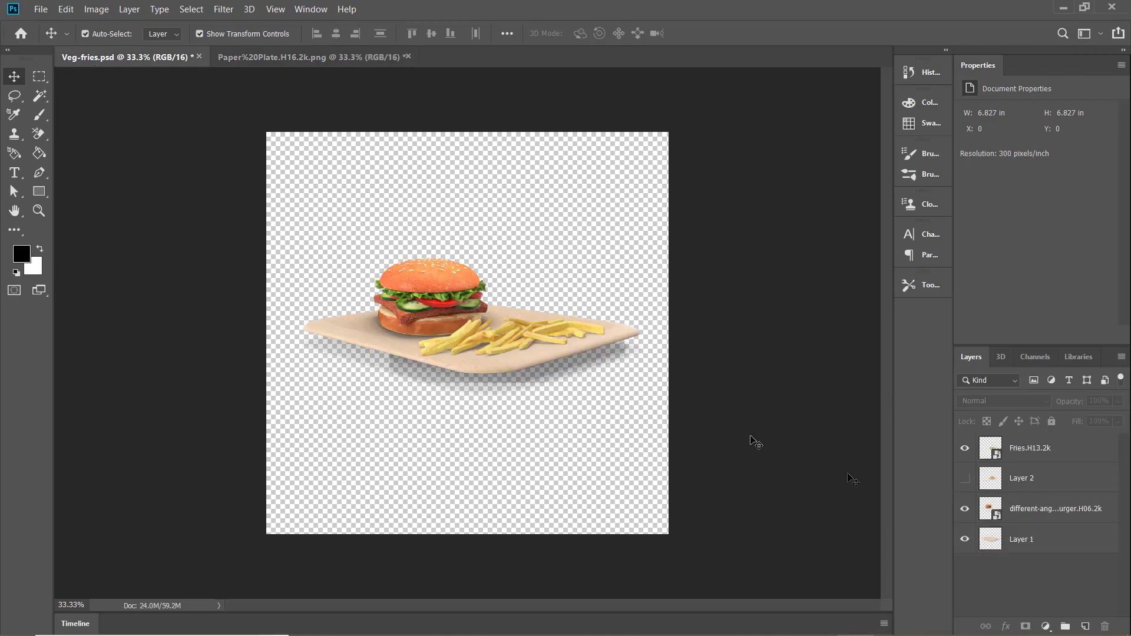
click(1061, 452)
right_click(1060, 452)
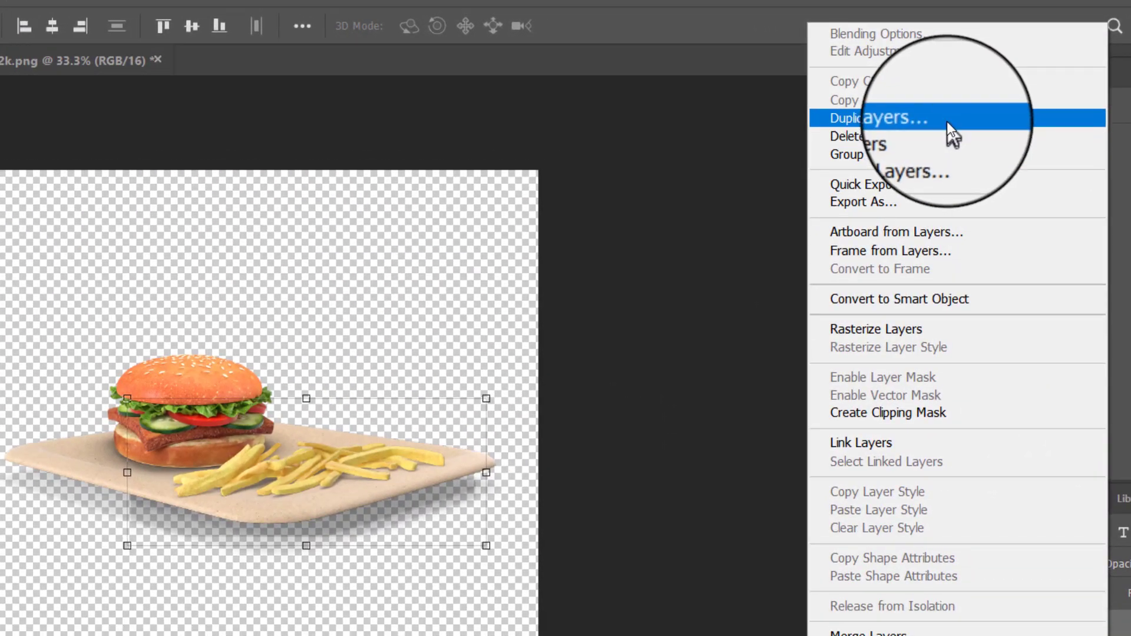
click(942, 112)
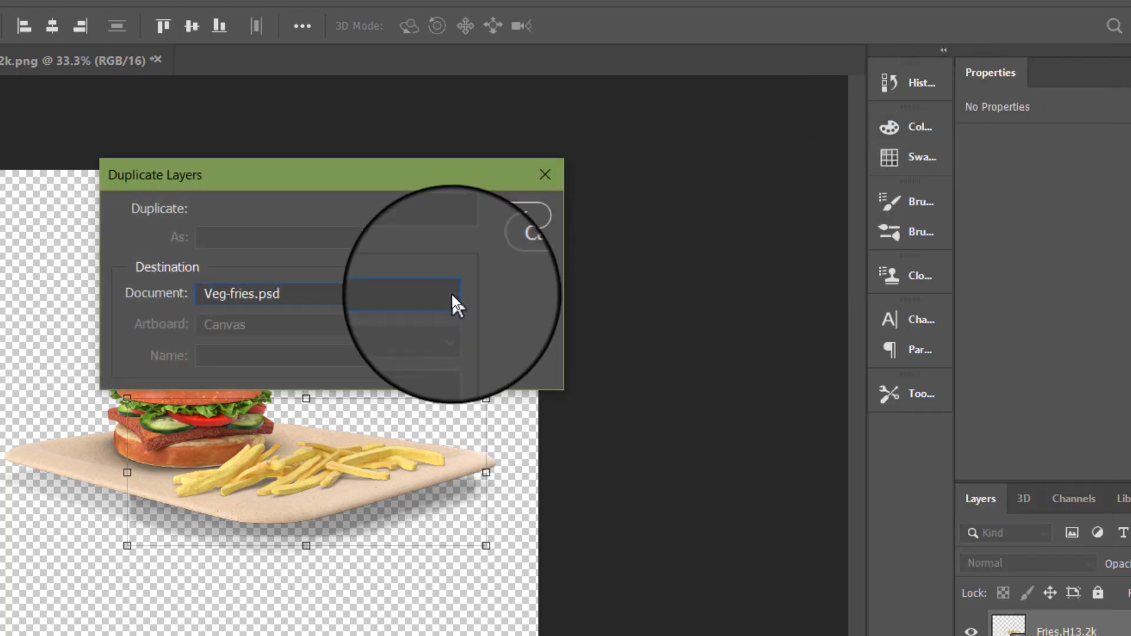
click(452, 293)
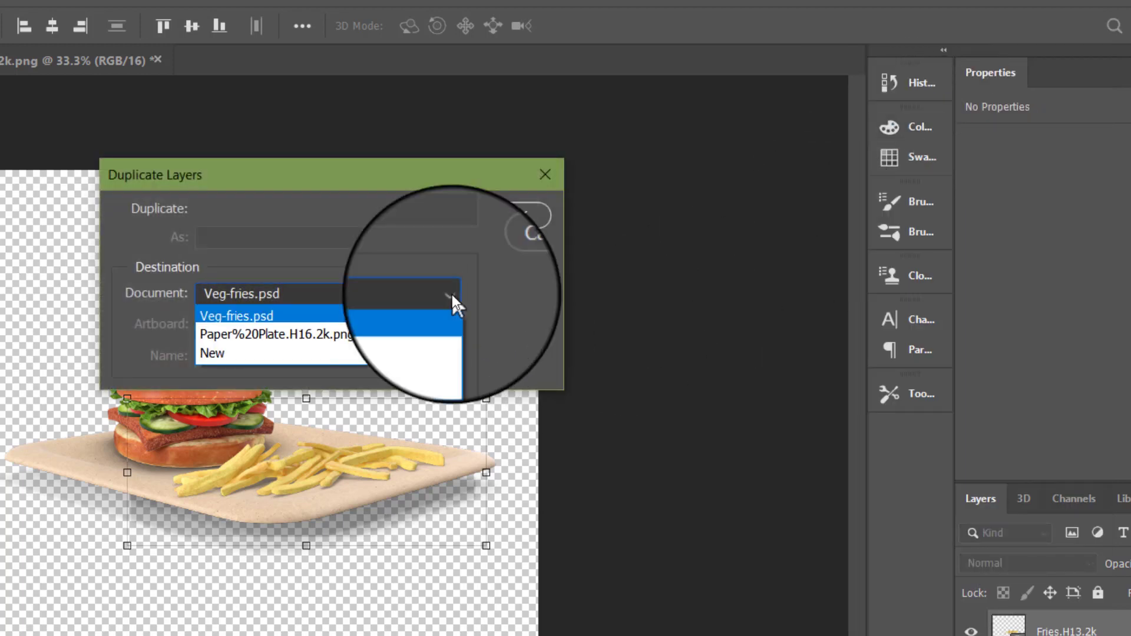
click(398, 336)
click(533, 206)
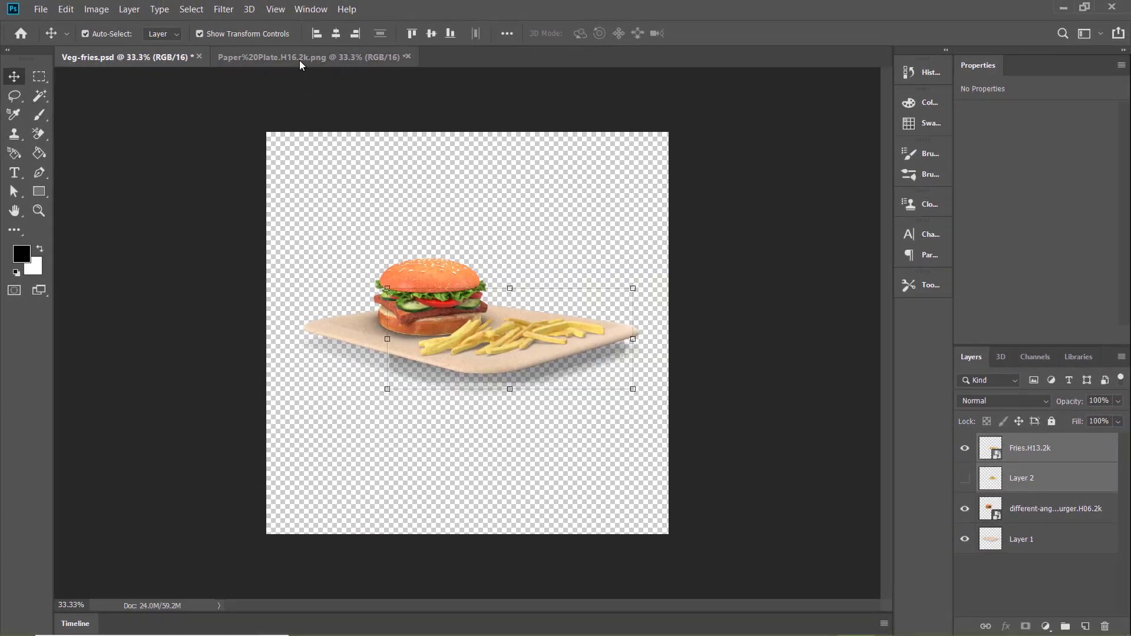
click(182, 57)
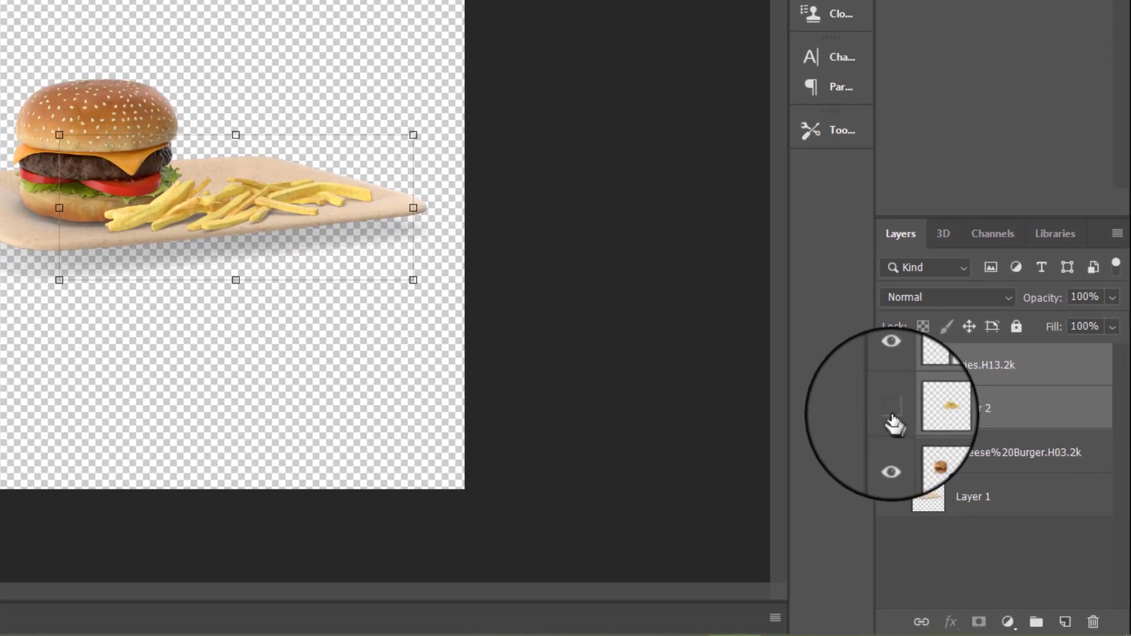
Preview both fries versions, scale the two fries layers down slightly and move them beside the cheeseburger
click(897, 414)
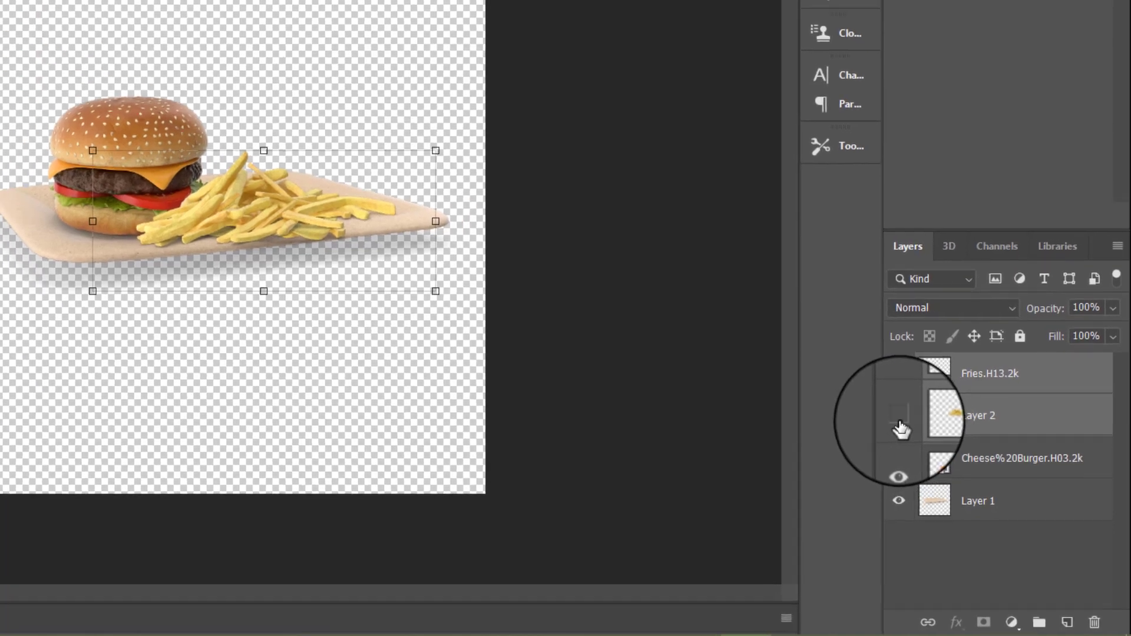
click(891, 409)
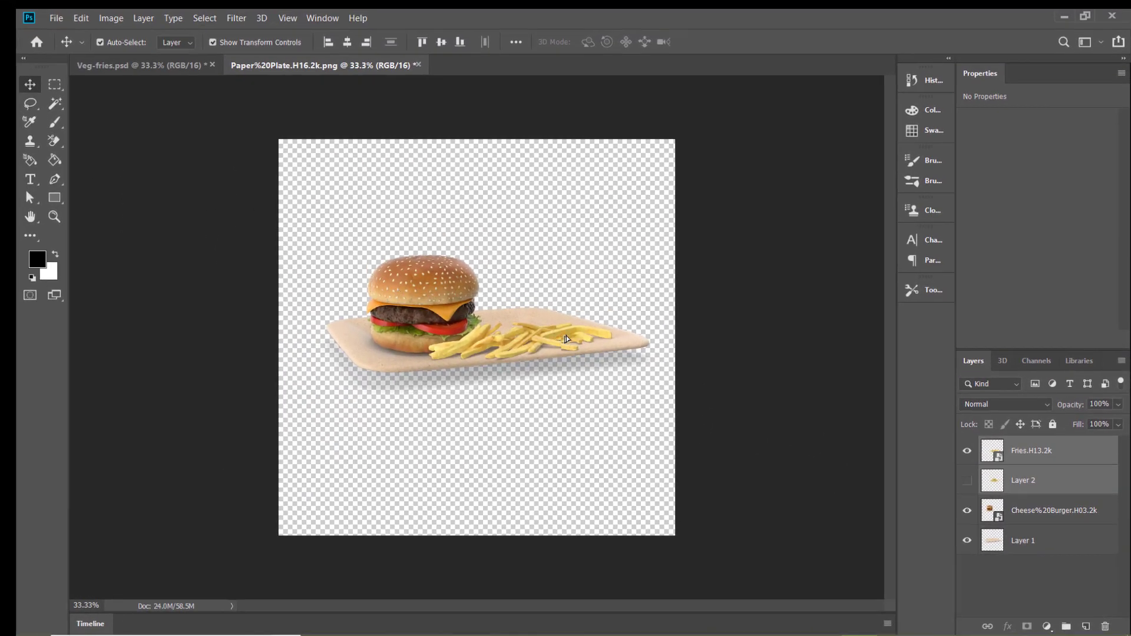
drag(567, 340, 567, 340)
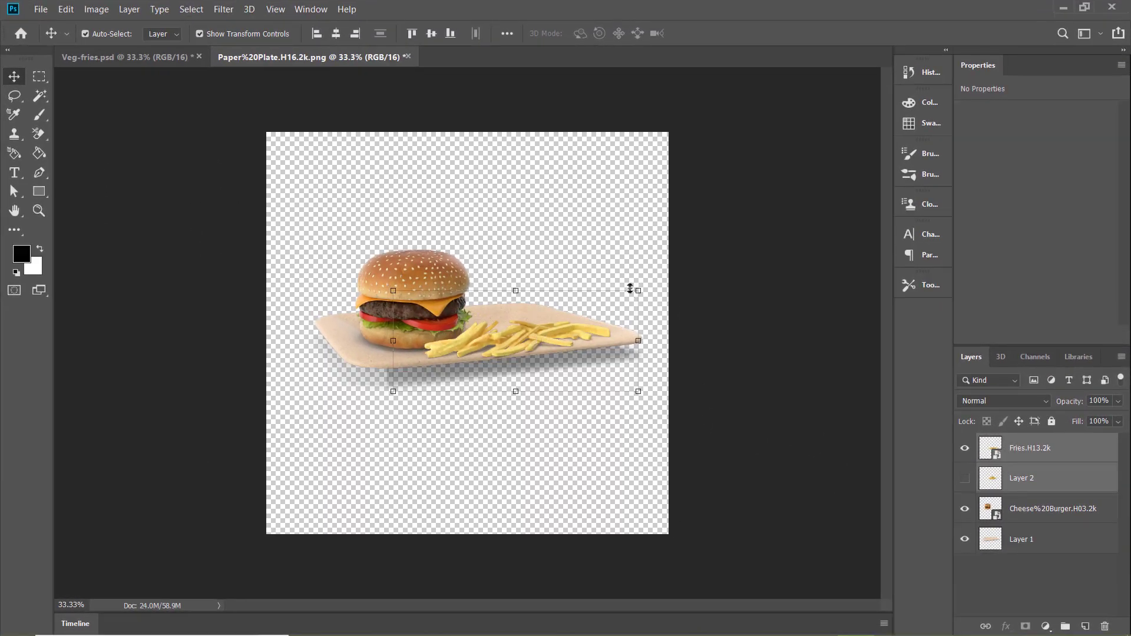
drag(644, 295, 613, 308)
drag(519, 344, 543, 323)
Show Layer 2, hide Fries.H13.2k, and scale the selected fries layers to about 112.5%, positioned to the right of the cheeseburger
click(965, 480)
click(965, 450)
key(ctrl+t)
drag(642, 287, 655, 281)
drag(419, 279, 414, 277)
drag(520, 308, 521, 314)
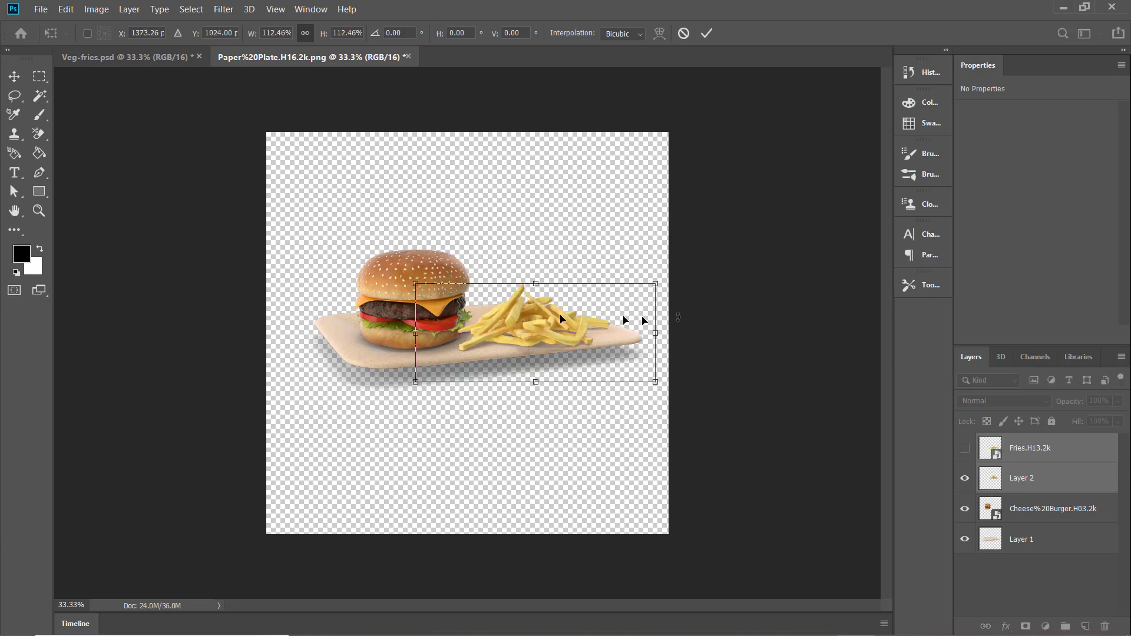
click(734, 317)
click(734, 317)
Compare the two resized fries versions by toggling their visibility, leaving only Layer 2 shown
click(965, 449)
click(965, 478)
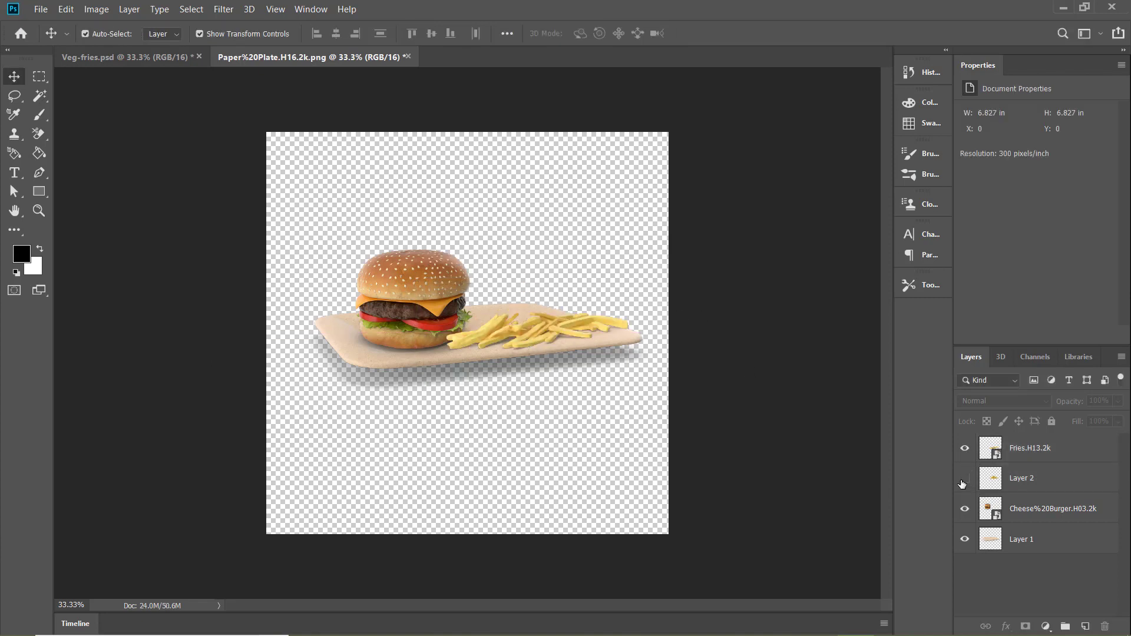
click(965, 481)
click(965, 450)
Select Layer 2 alone, move its fries slightly left against the cheeseburger and adjust their height
click(1035, 452)
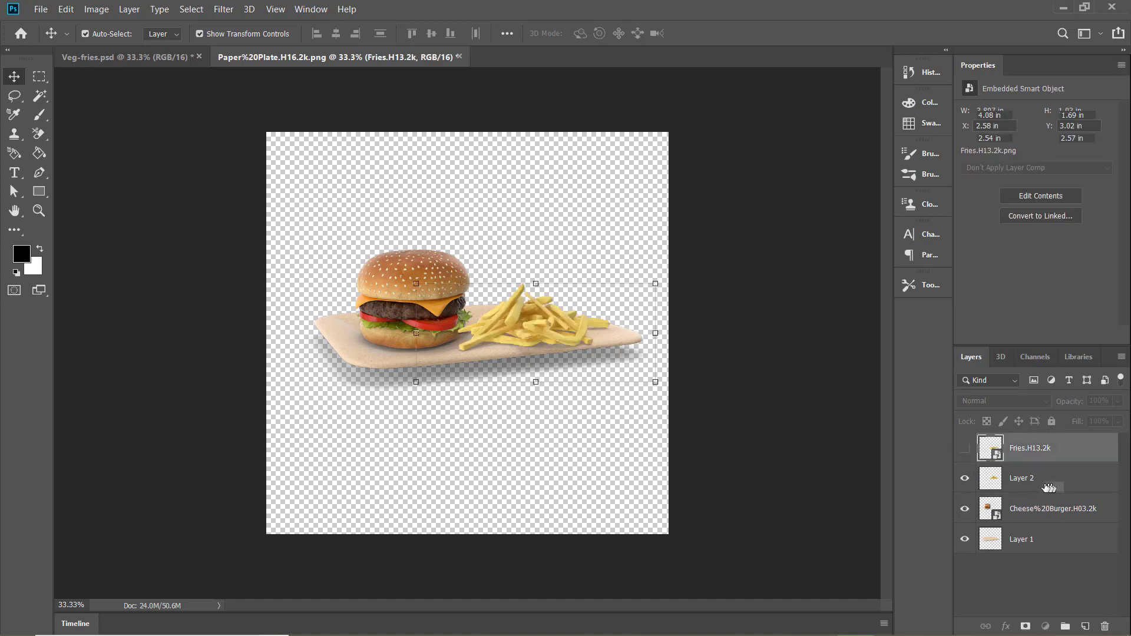
click(1050, 484)
drag(539, 325, 534, 322)
drag(529, 377, 529, 381)
drag(557, 309, 555, 307)
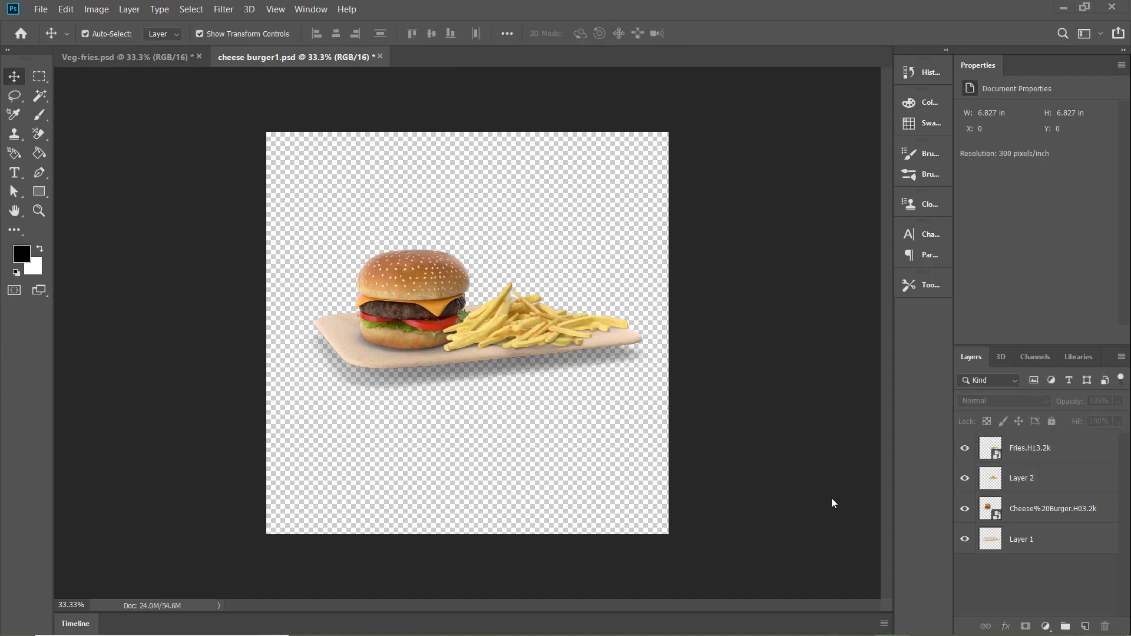
Open Paper%20Plate.H16.2k.png as a new document
click(40, 9)
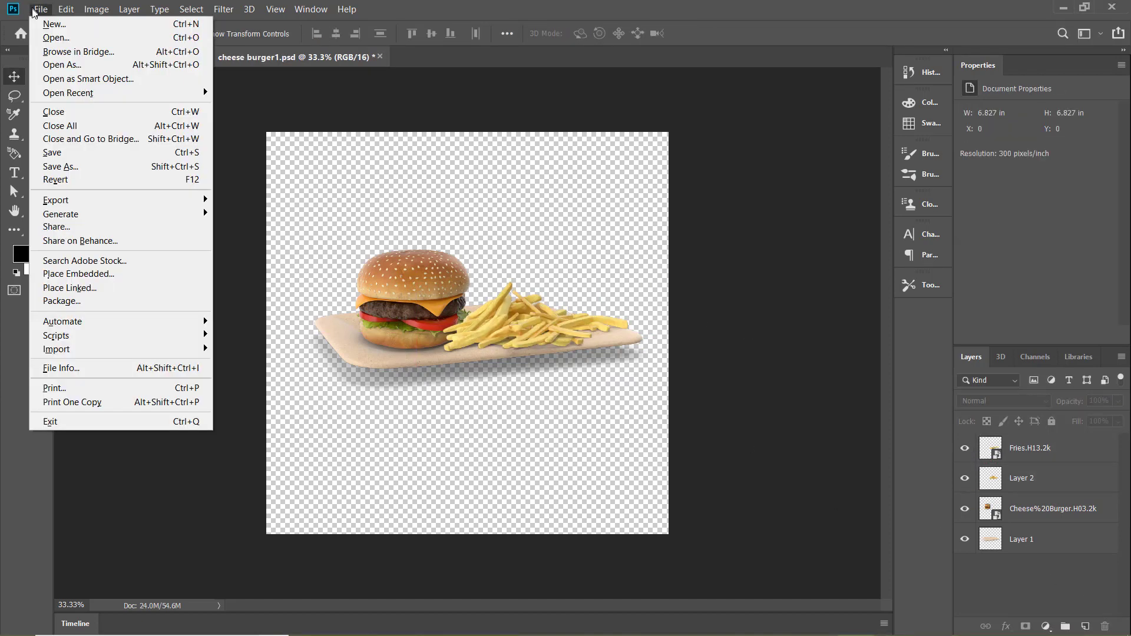
click(48, 37)
double_click(593, 195)
Place Hamburger.H13.2k from the food folders as an embedded image over the paper plate
click(41, 9)
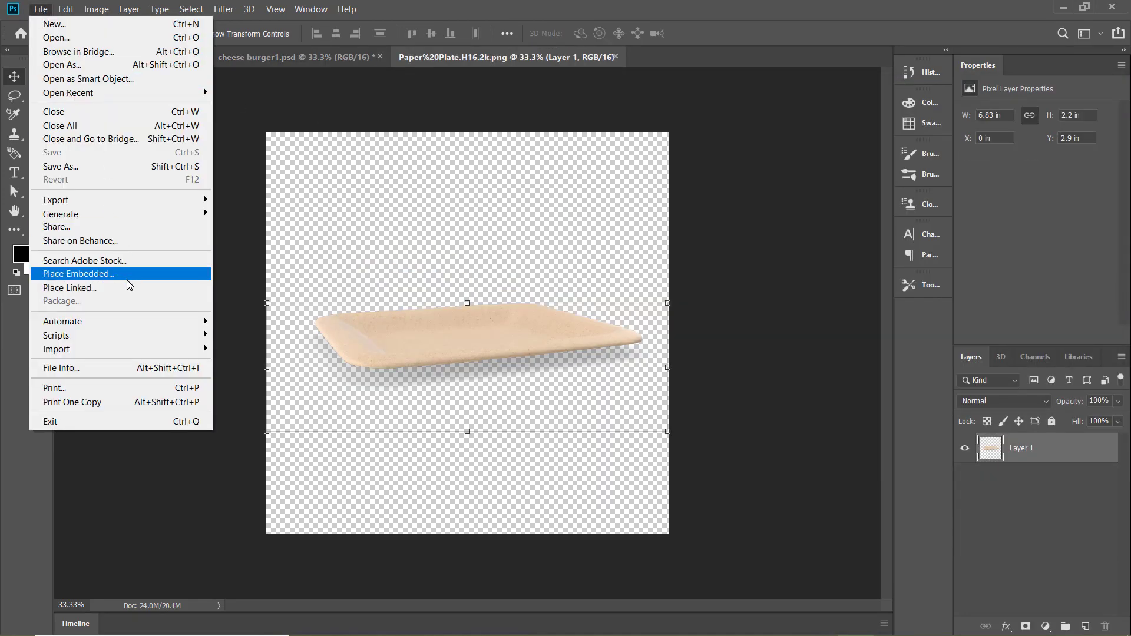
click(76, 279)
click(830, 110)
double_click(640, 200)
double_click(836, 298)
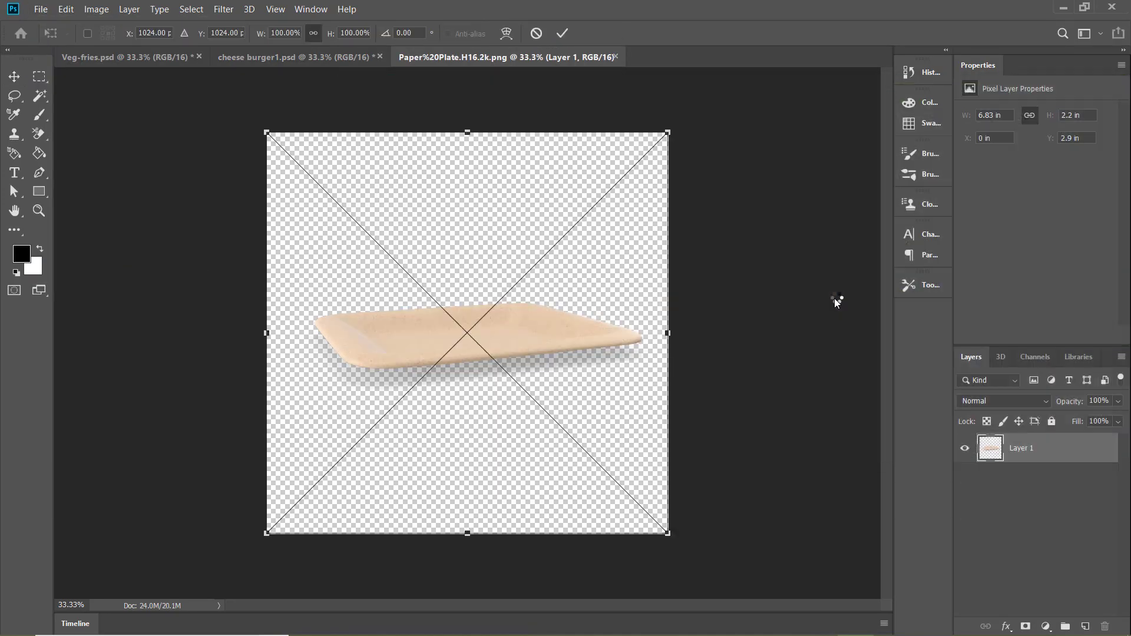
Scale the placed hamburger down and position it on the left half of the paper plate
drag(668, 132, 530, 271)
drag(386, 473, 398, 356)
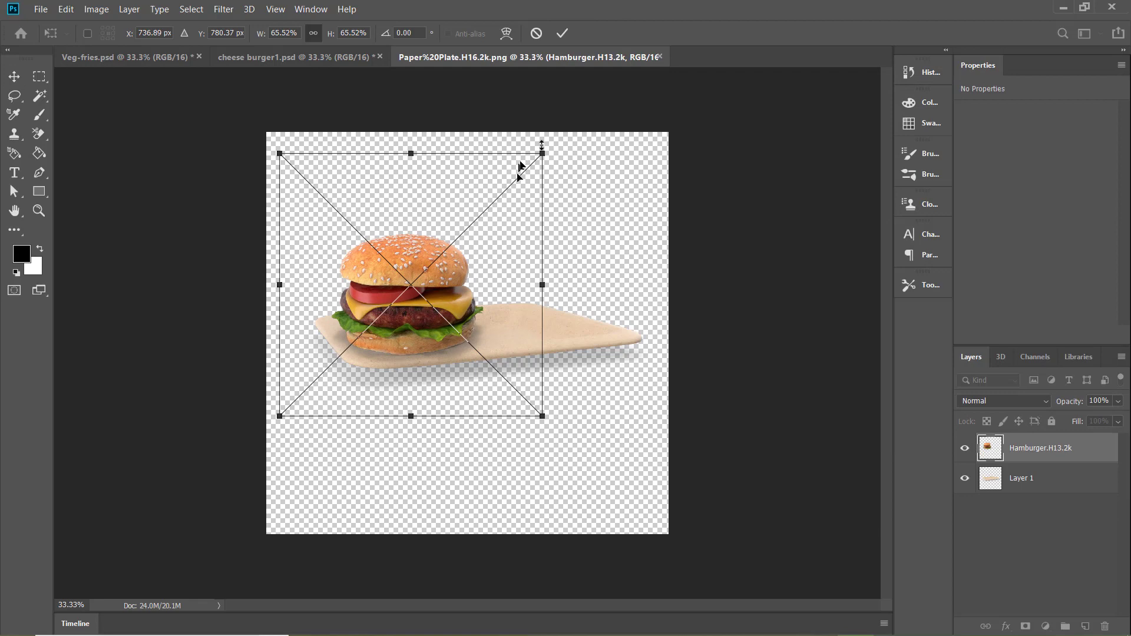
drag(542, 154, 474, 222)
drag(434, 280, 470, 263)
drag(511, 204, 521, 194)
double_click(568, 226)
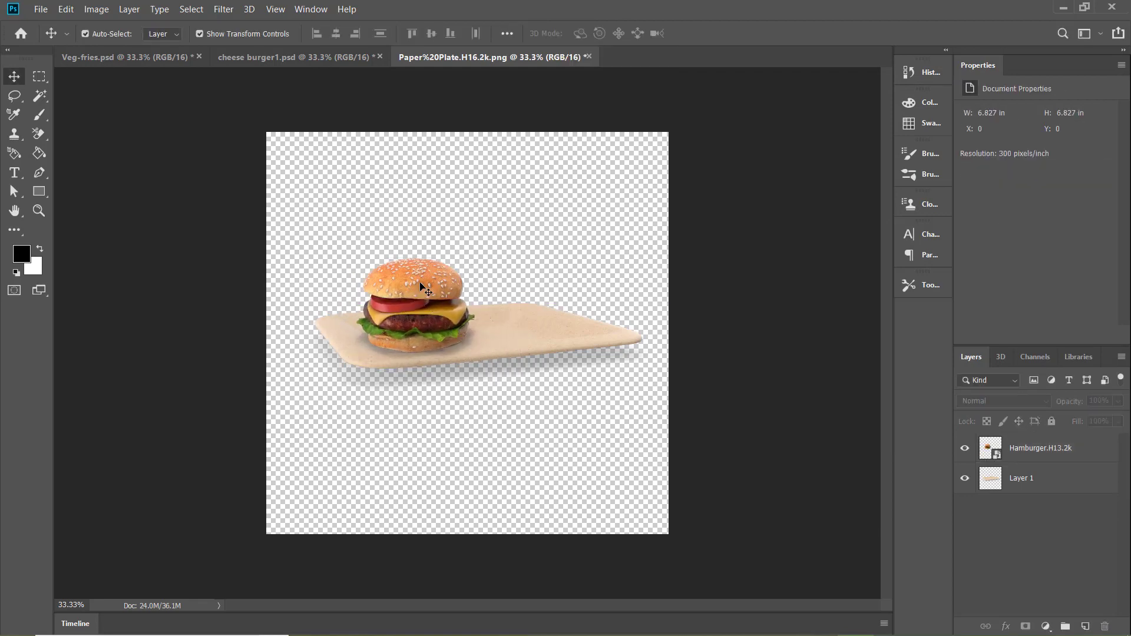
Duplicate the Fries.H13.2k and Layer 2 layers from cheese burger1.psd into the Paper%20Plate.H16.2k.png document and return to that document
click(297, 56)
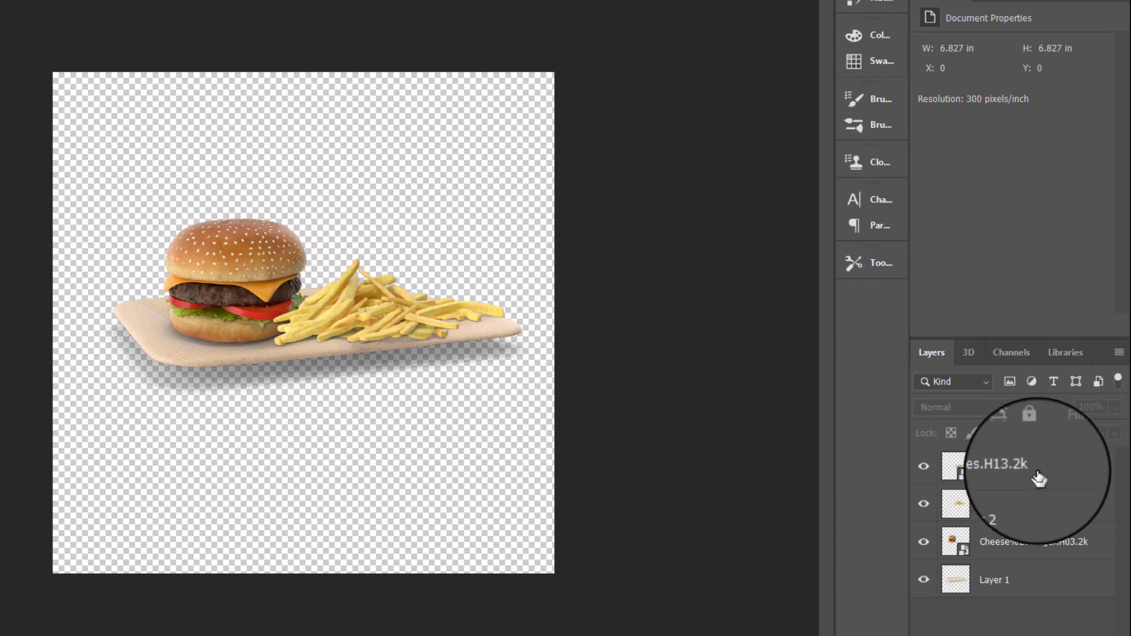
click(1042, 468)
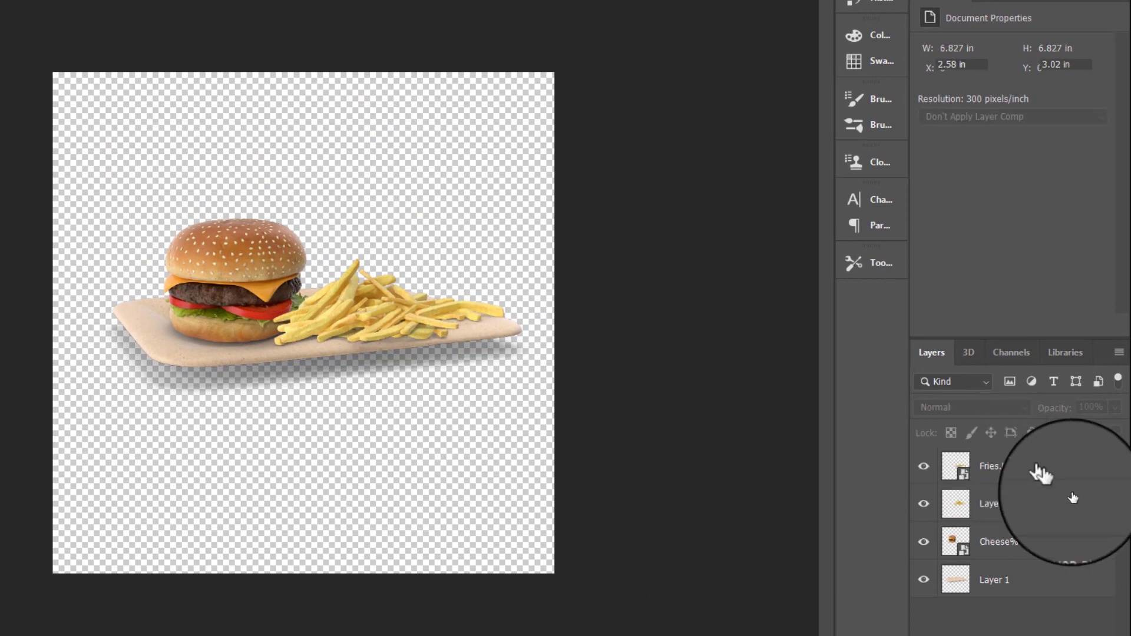
click(1061, 514)
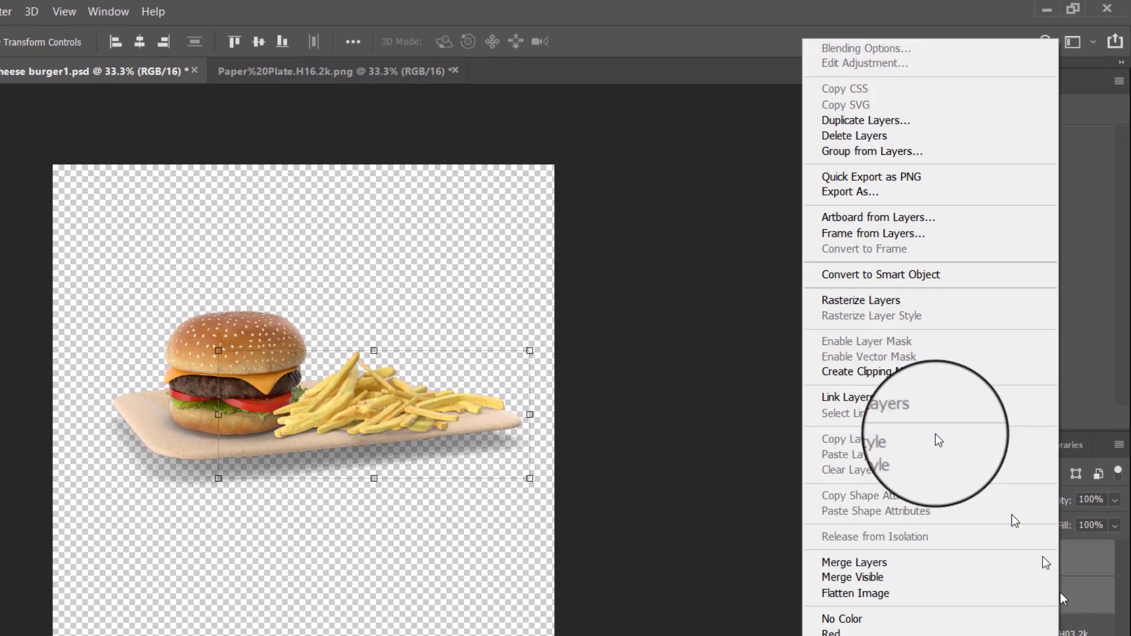
click(842, 82)
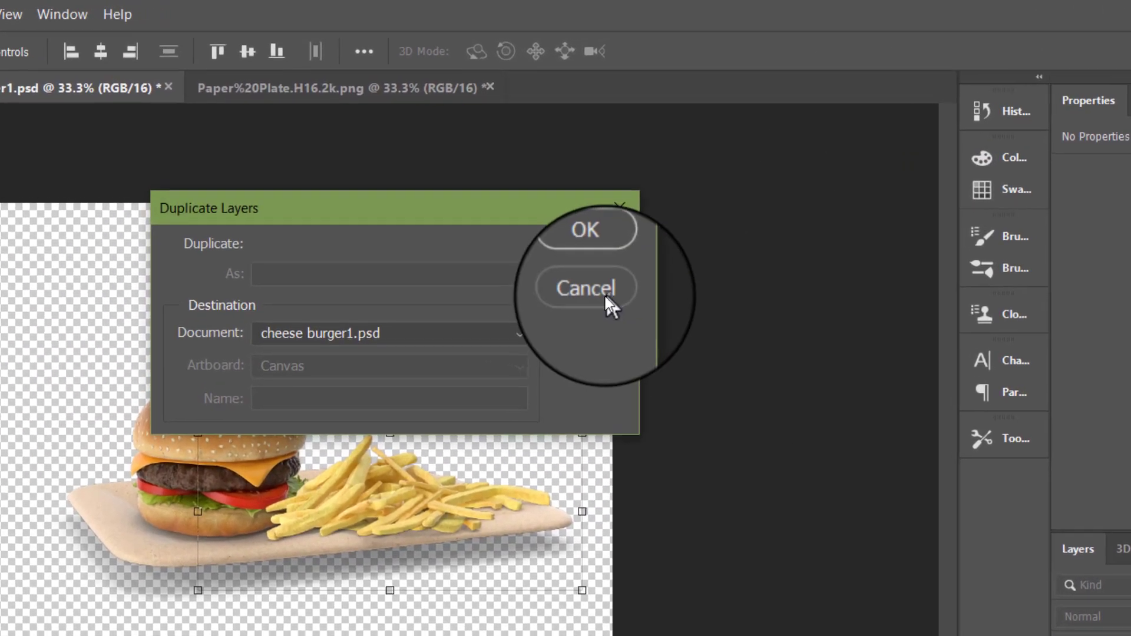
click(469, 279)
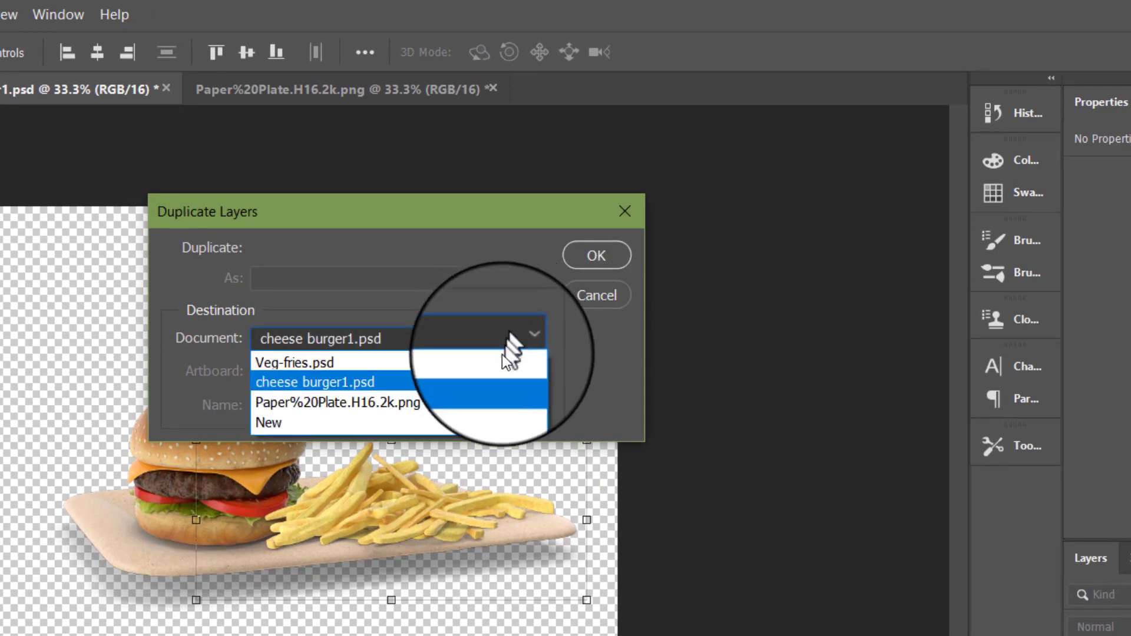
click(486, 400)
click(626, 210)
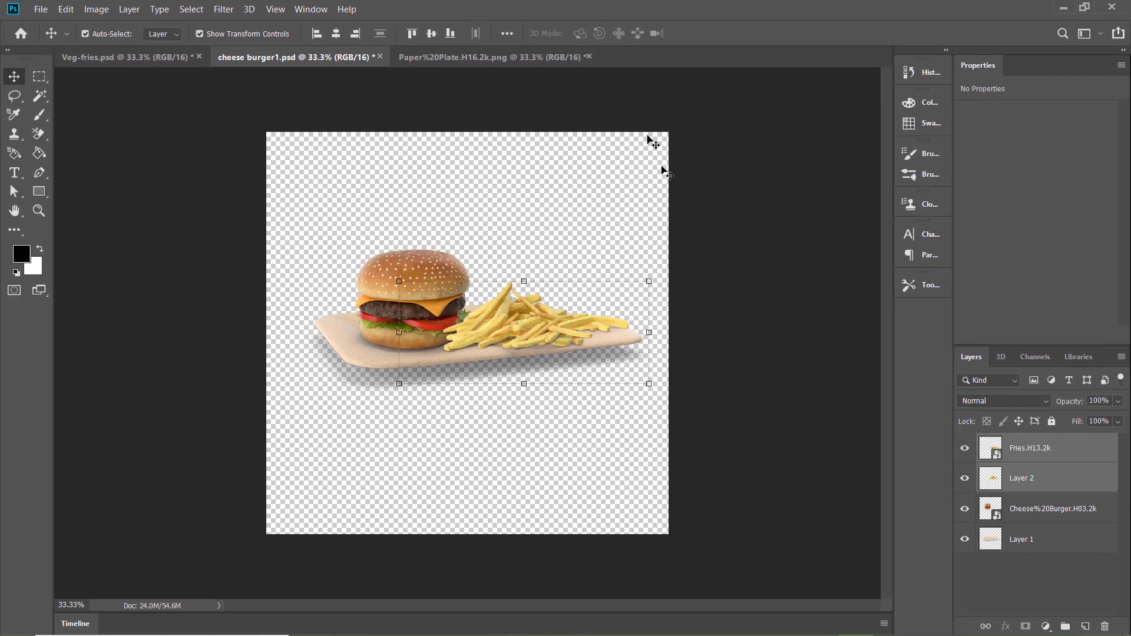
click(481, 58)
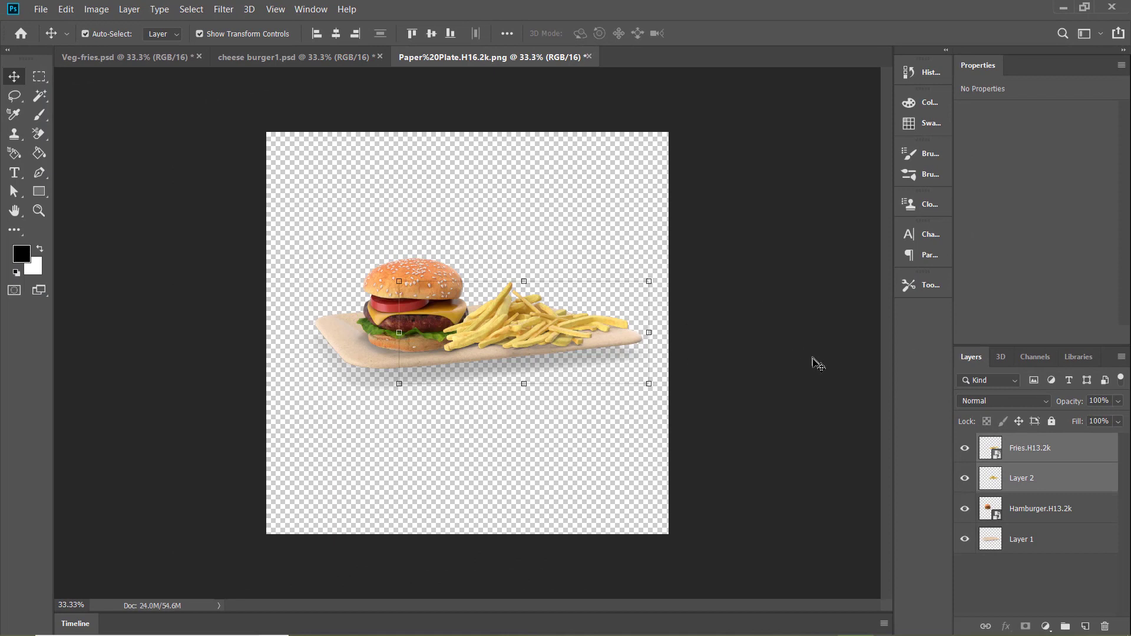
With Fries.H13.2k hidden, move the Layer 2 fries slightly right and up beside the hamburger
click(745, 363)
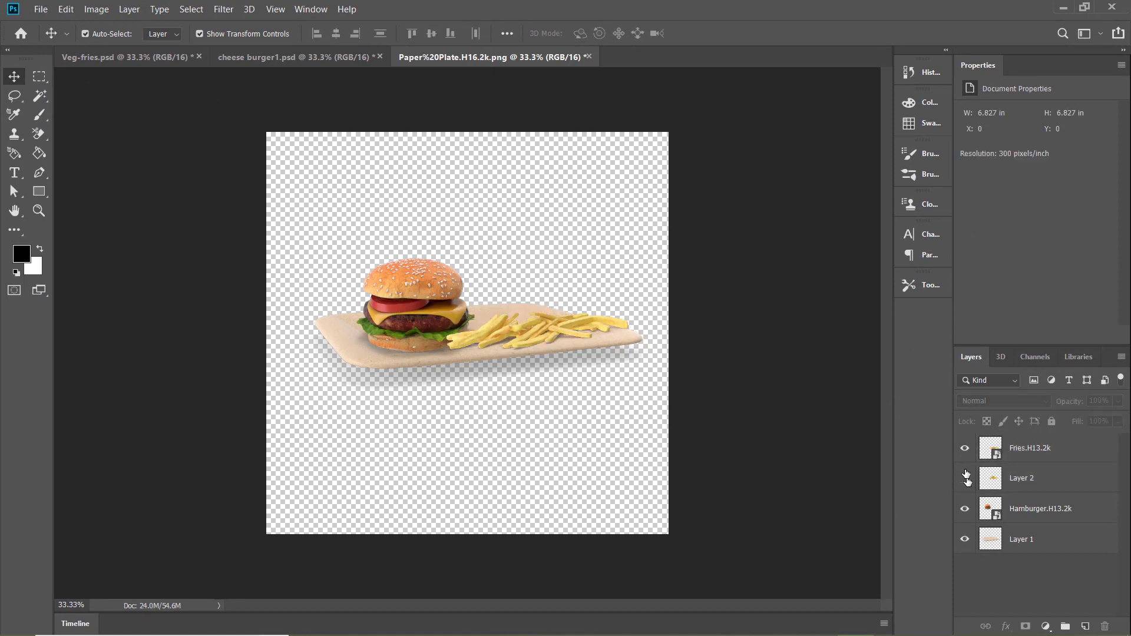
click(965, 478)
click(557, 330)
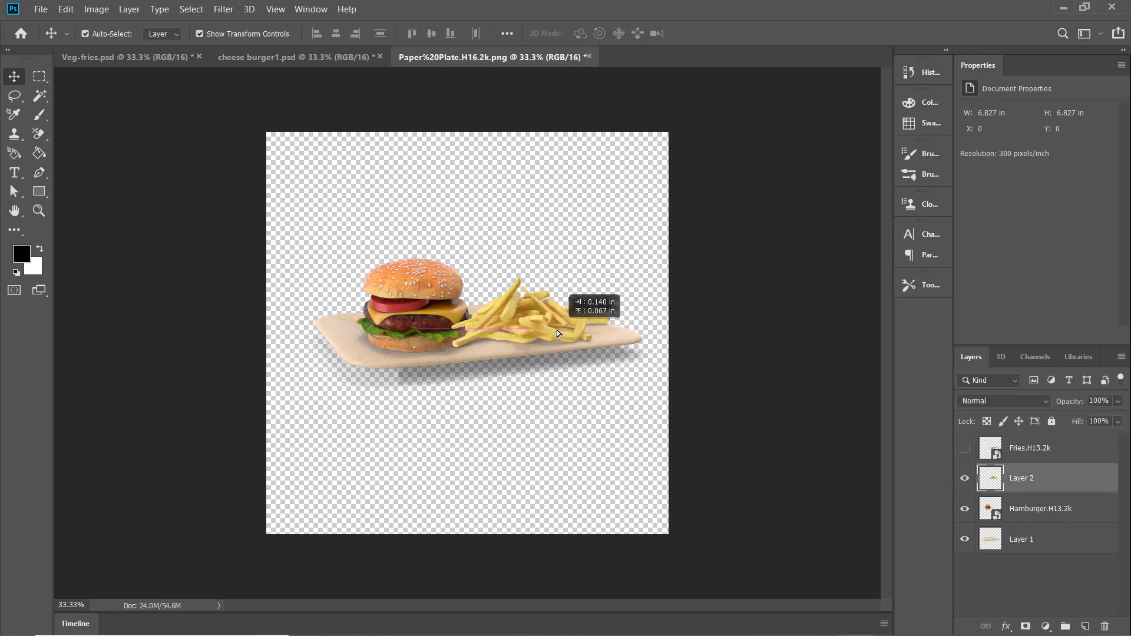
key(ctrl+t)
With Layer 2 hidden, resize Fries.H13.2k to about 4.05 × 1.02 in beside the hamburger, and show Layer 2 again
click(965, 448)
click(965, 477)
drag(562, 325, 564, 323)
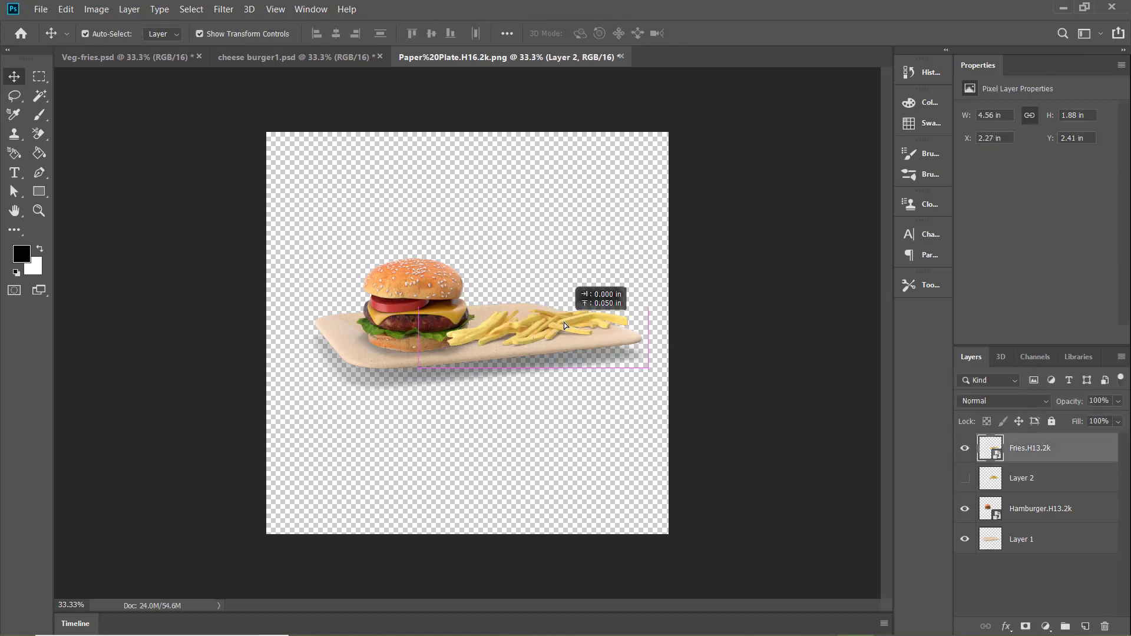
drag(658, 366, 667, 365)
drag(674, 433, 678, 427)
drag(537, 326, 534, 322)
mouse_move(682, 422)
mouse_down()
mouse_move(590, 476)
mouse_move(681, 435)
mouse_up()
drag(546, 327, 539, 336)
key(Return)
click(965, 478)
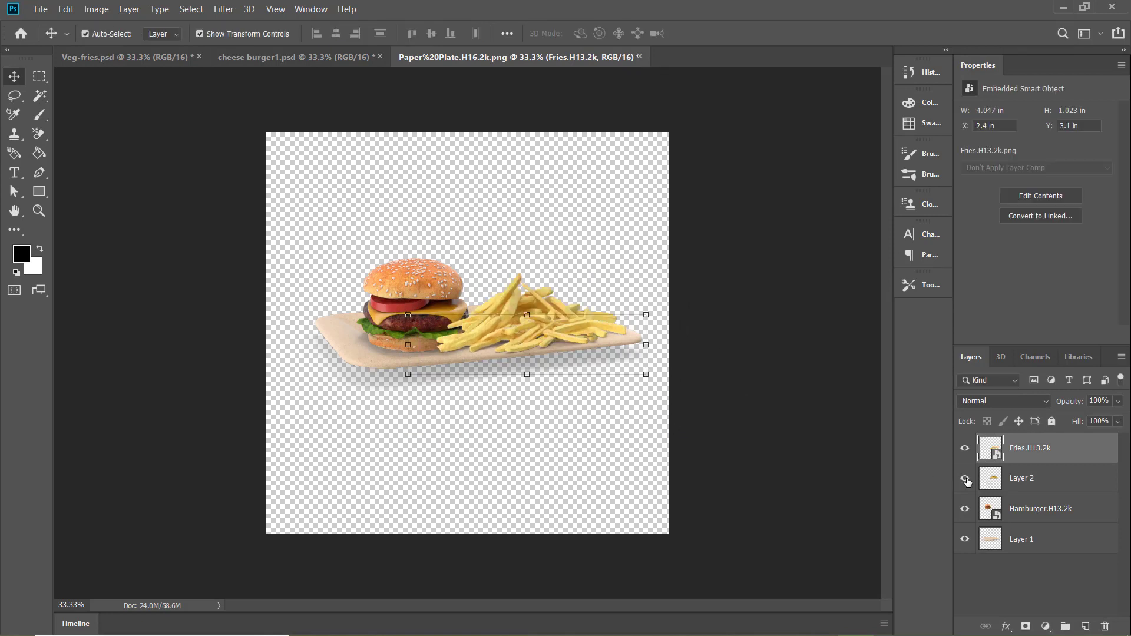
Move the hamburger slightly up on the plate and enlarge it to about 3.63 × 2.53 in
click(725, 369)
click(397, 295)
click(418, 256)
drag(412, 293, 412, 287)
drag(316, 189, 304, 180)
key(Return)
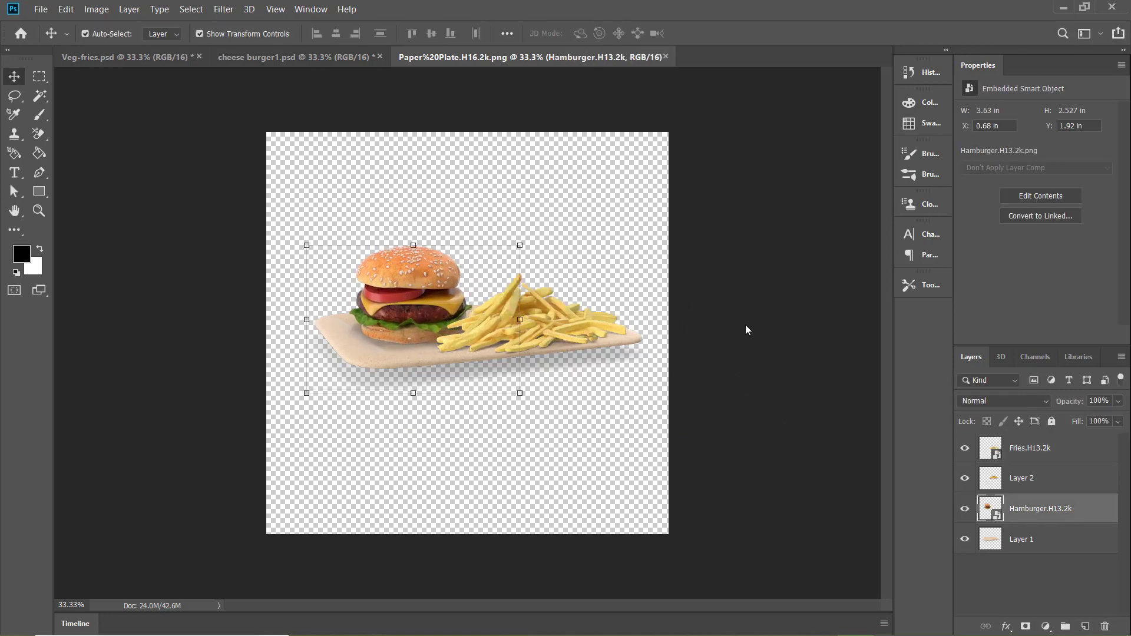
Compare the composition with the cheese burger1 and Veg-fries documents, and save it as cheese burger2.psd
click(740, 324)
click(293, 59)
click(146, 58)
click(483, 59)
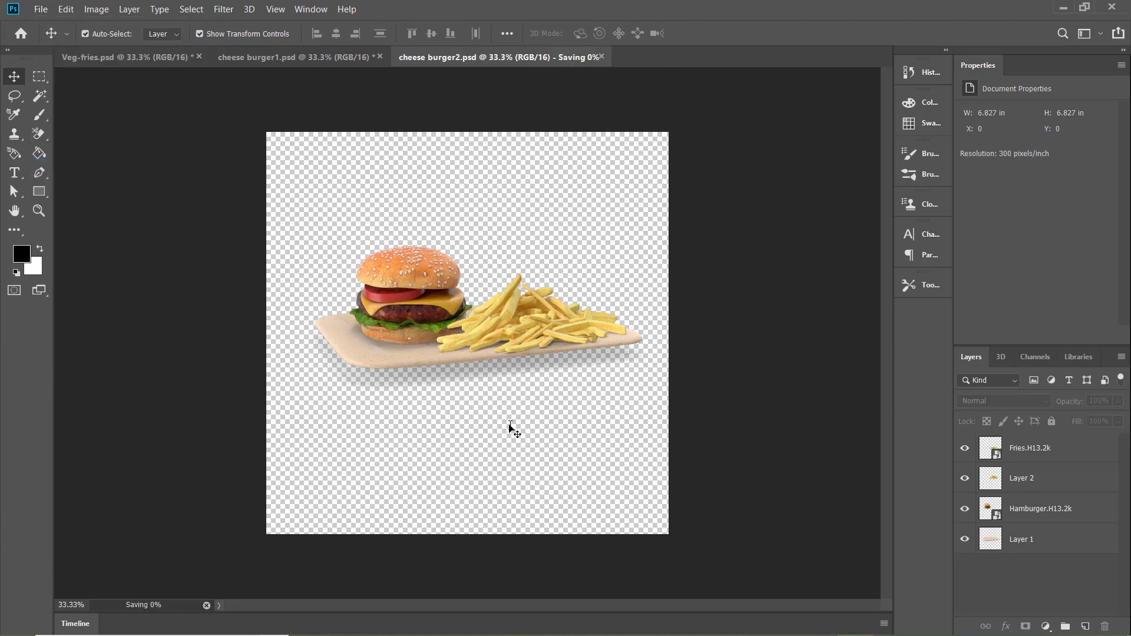
Save a PNG version of cheese burger2 with both fries layers shown, using large file size and interlacing
click(40, 10)
click(60, 166)
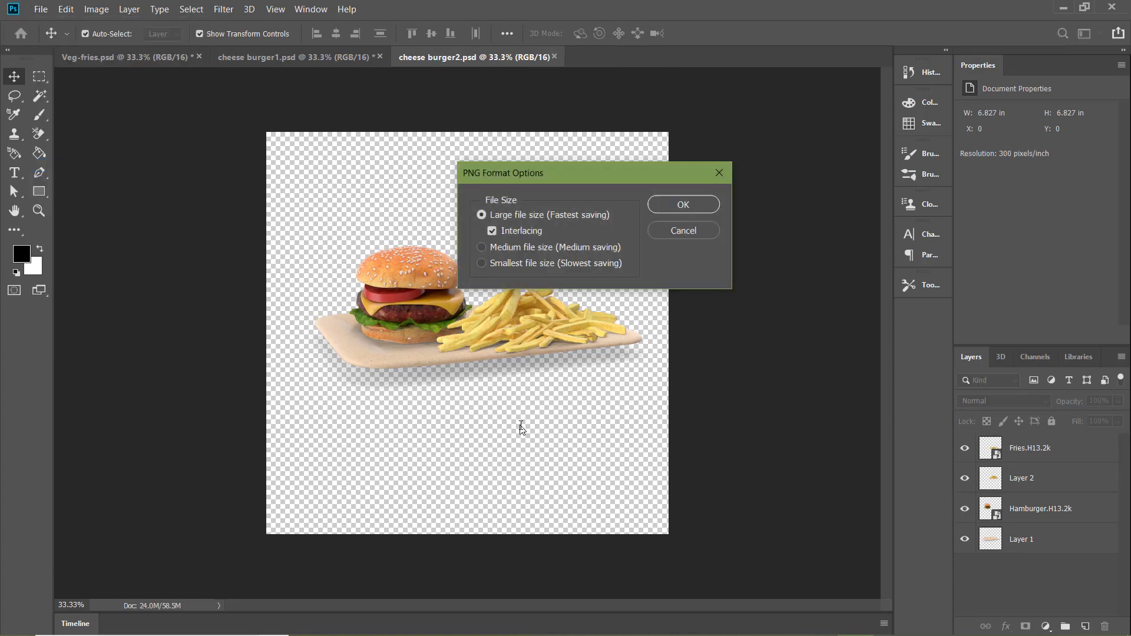
key(Return)
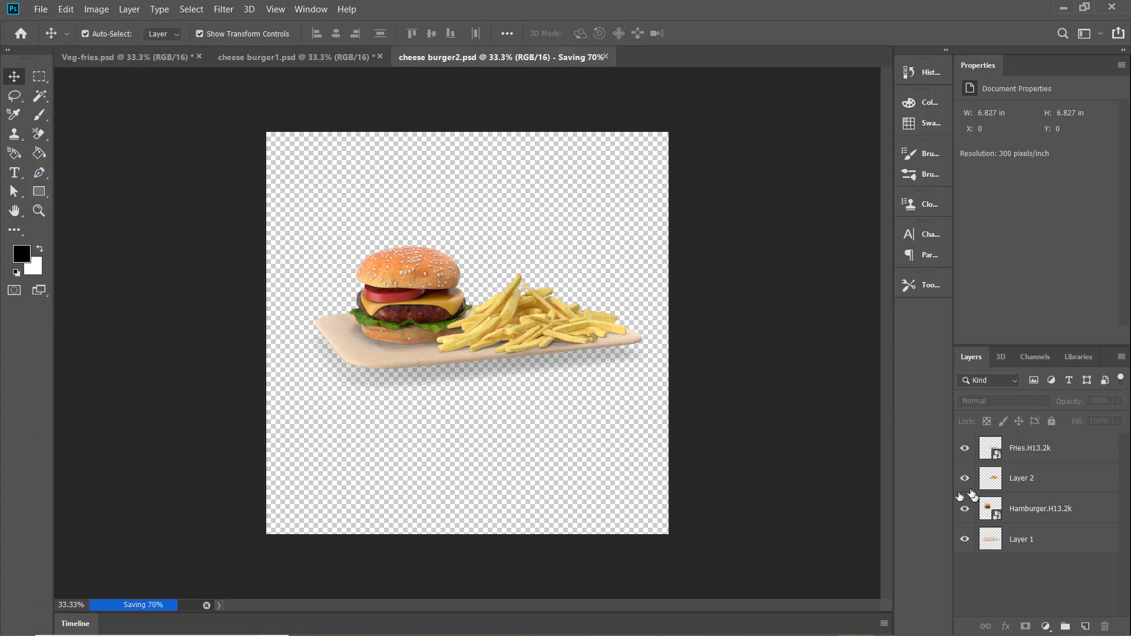
Hide Fries.H13.2k and save a PNG version of the hamburger with only the Layer 2 fries
click(965, 448)
click(40, 9)
click(66, 155)
key(Return)
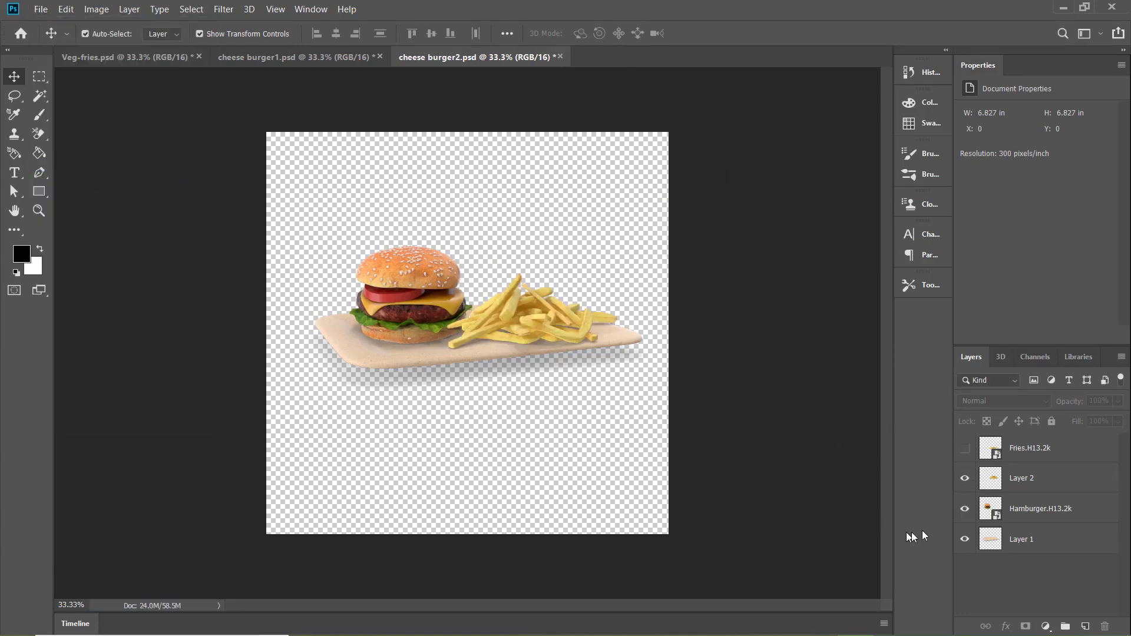
Show Fries.H13.2k, hide Layer 2, and save a PNG version with only those fries
click(965, 447)
click(965, 478)
click(41, 9)
click(62, 152)
key(Return)
Hide both fries layers and save the hamburger on its plate as the PNG cheese burger2-no-fries
click(965, 478)
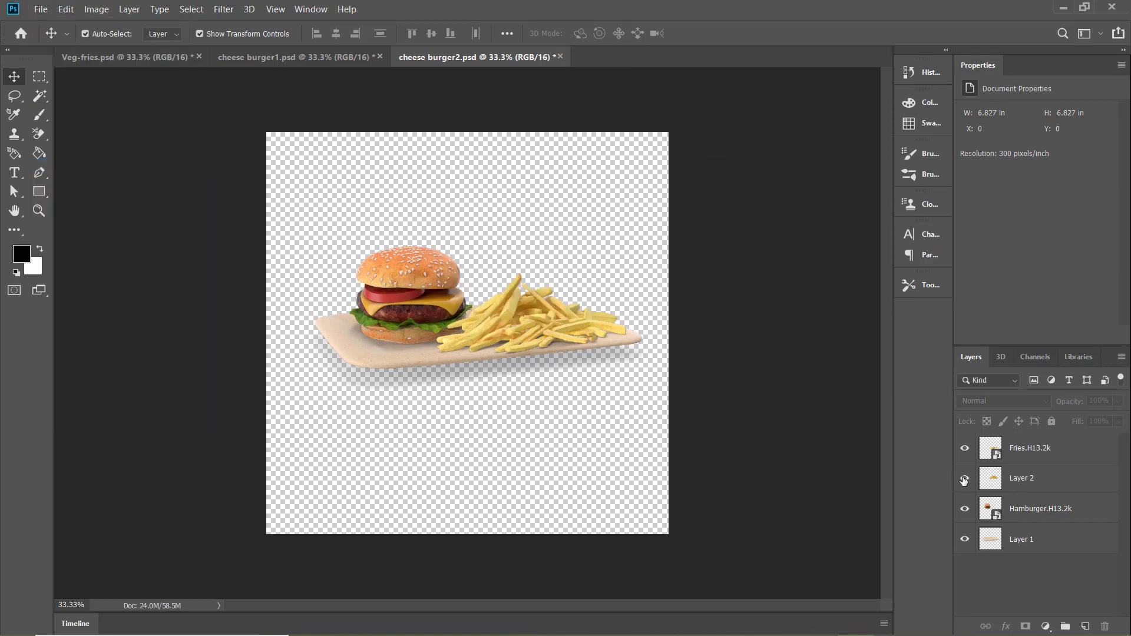
click(40, 10)
click(81, 167)
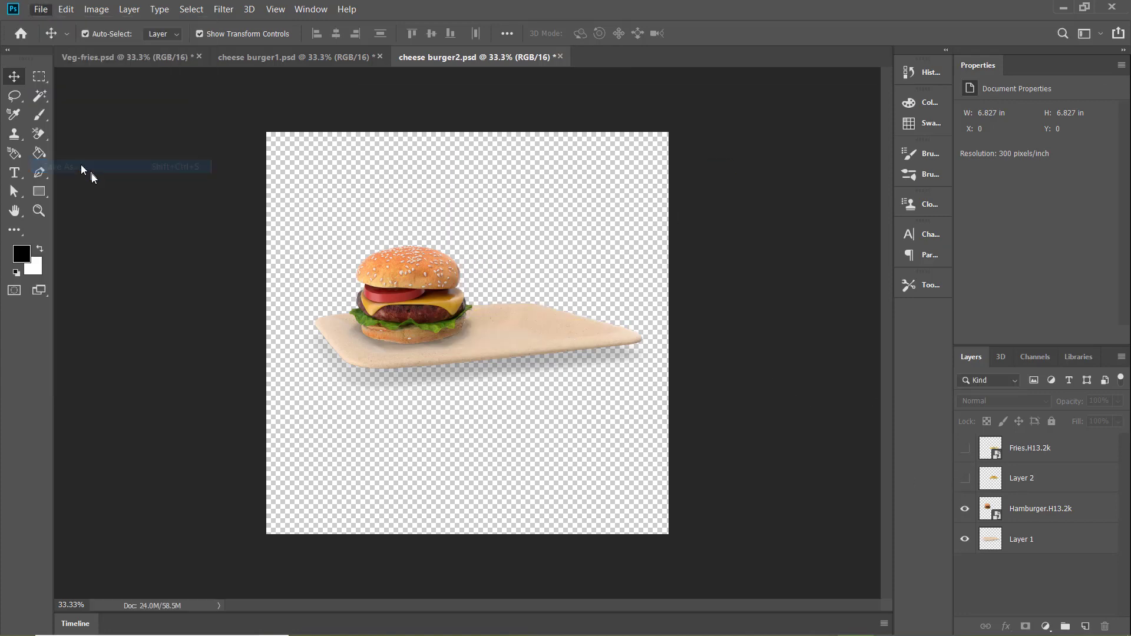
click(702, 203)
In cheese burger1.psd, hide both fries layers and save the image as the PNG cheese burger1-no-fries
click(300, 57)
click(965, 478)
click(965, 448)
click(40, 13)
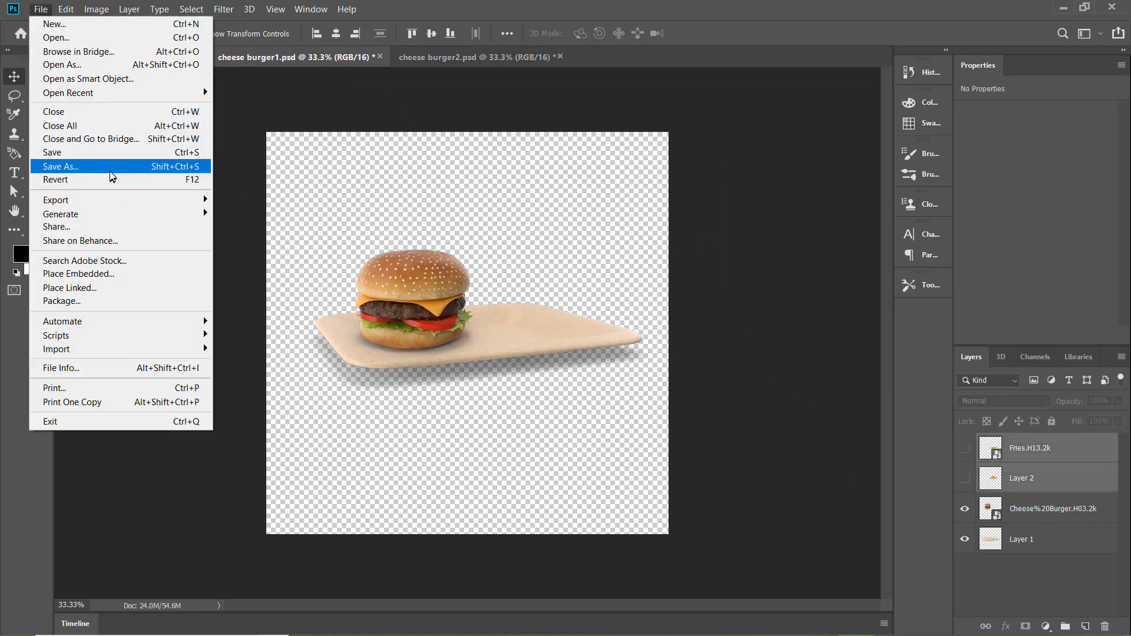
click(109, 169)
key(Return)
In Veg-fries.psd, hide the remaining fries layer and save a PNG version without fries
click(127, 57)
click(965, 448)
click(40, 10)
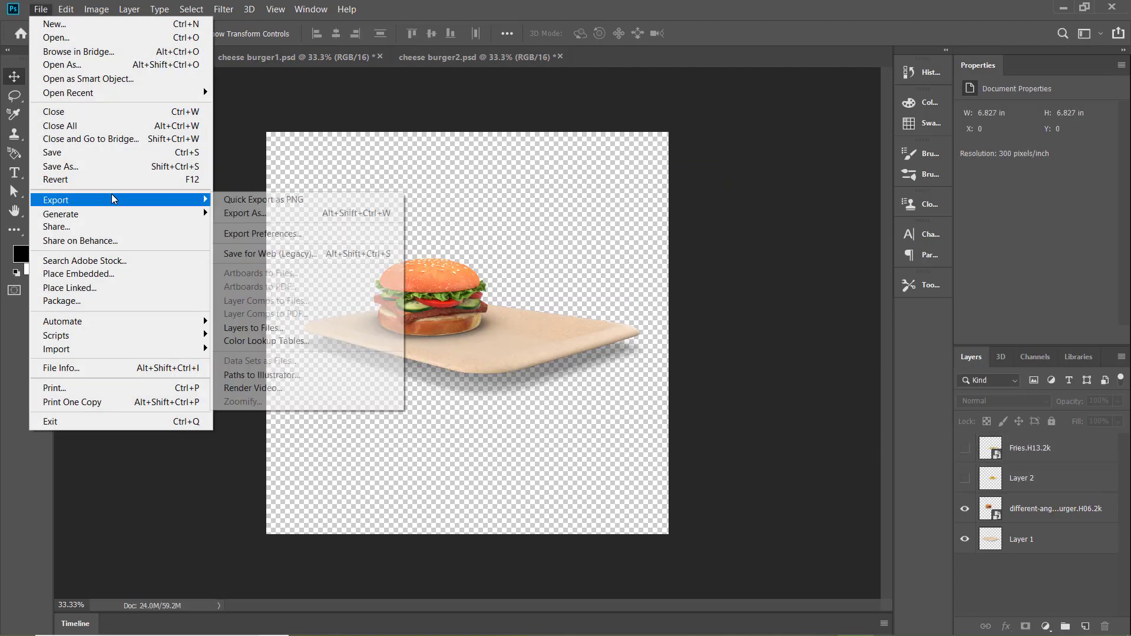
click(103, 171)
key(Return)
click(471, 57)
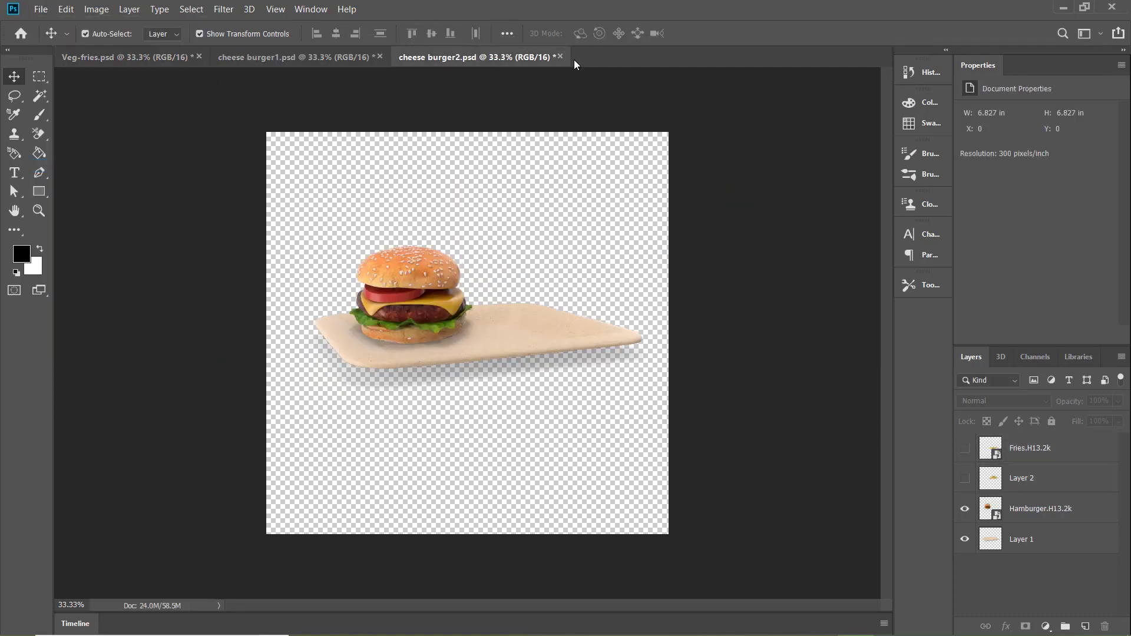
click(40, 9)
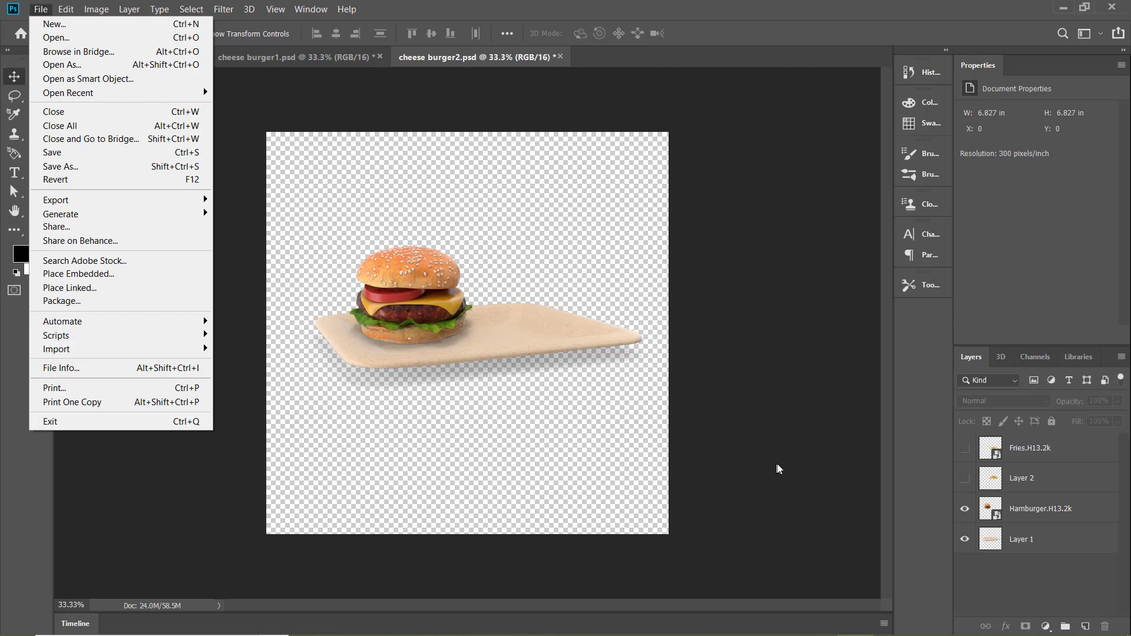
click(992, 580)
Open Wooden%20Serving%20Plate.H01.2k.png from the Dishes folder
click(40, 10)
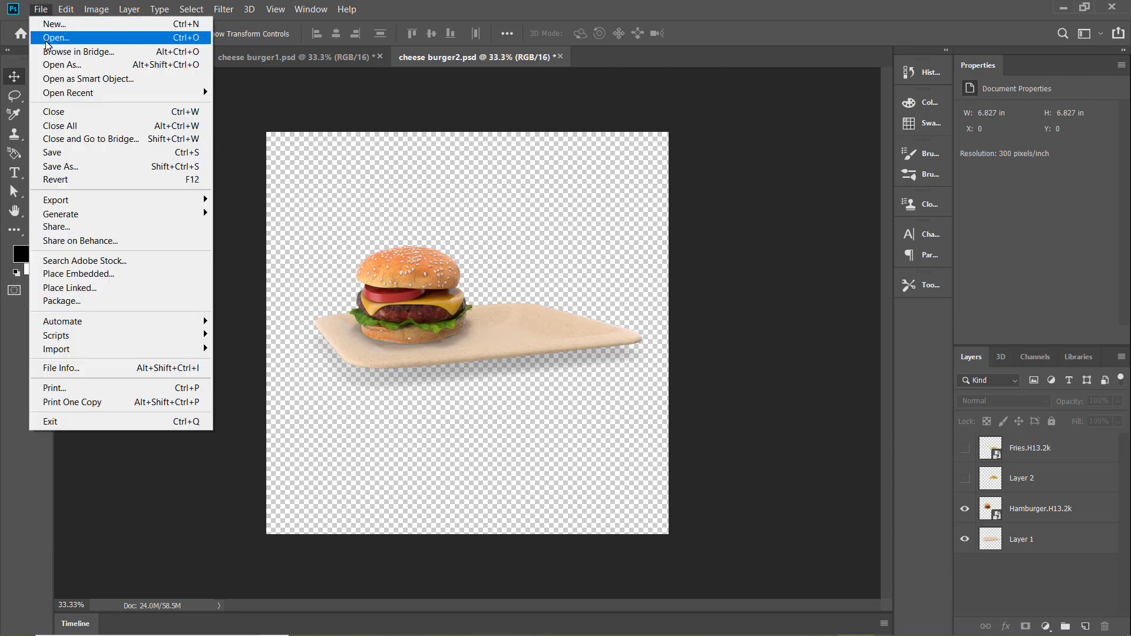
click(45, 41)
click(757, 110)
double_click(595, 177)
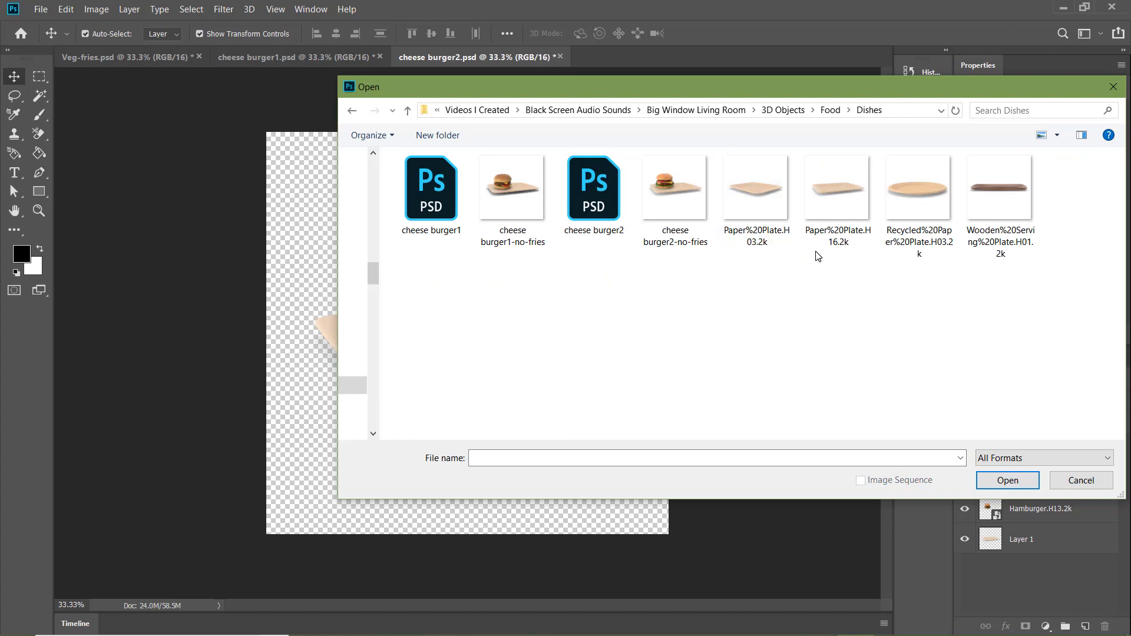
double_click(1008, 225)
Place Chicken%20Wings.H01.2k from the Food folder as an embedded image over the wooden serving plate
click(40, 10)
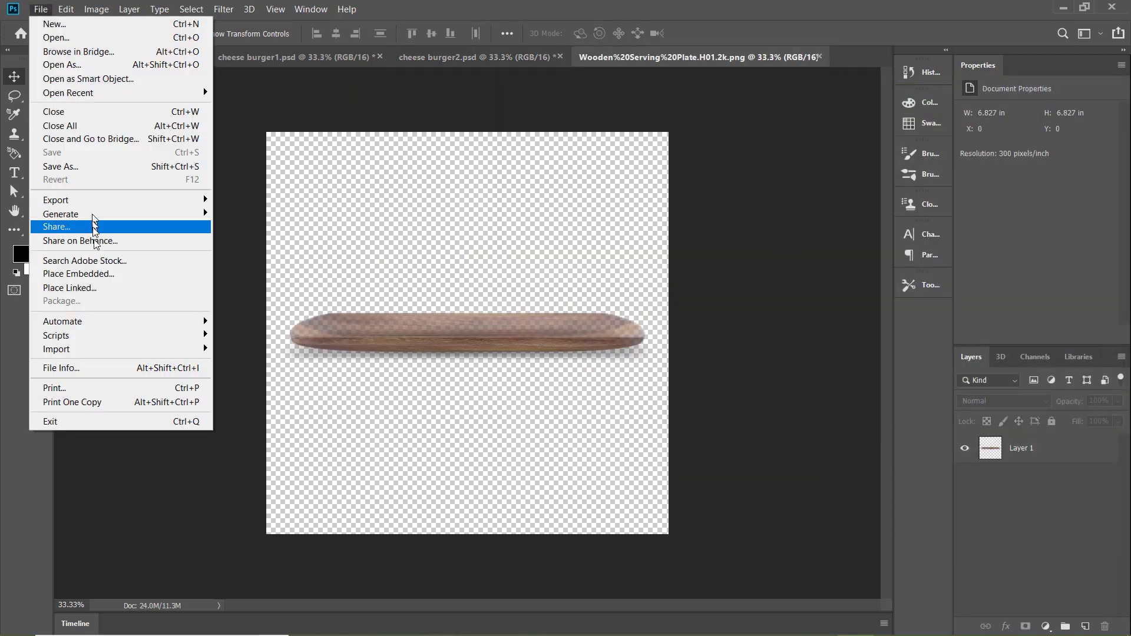
click(106, 274)
click(828, 111)
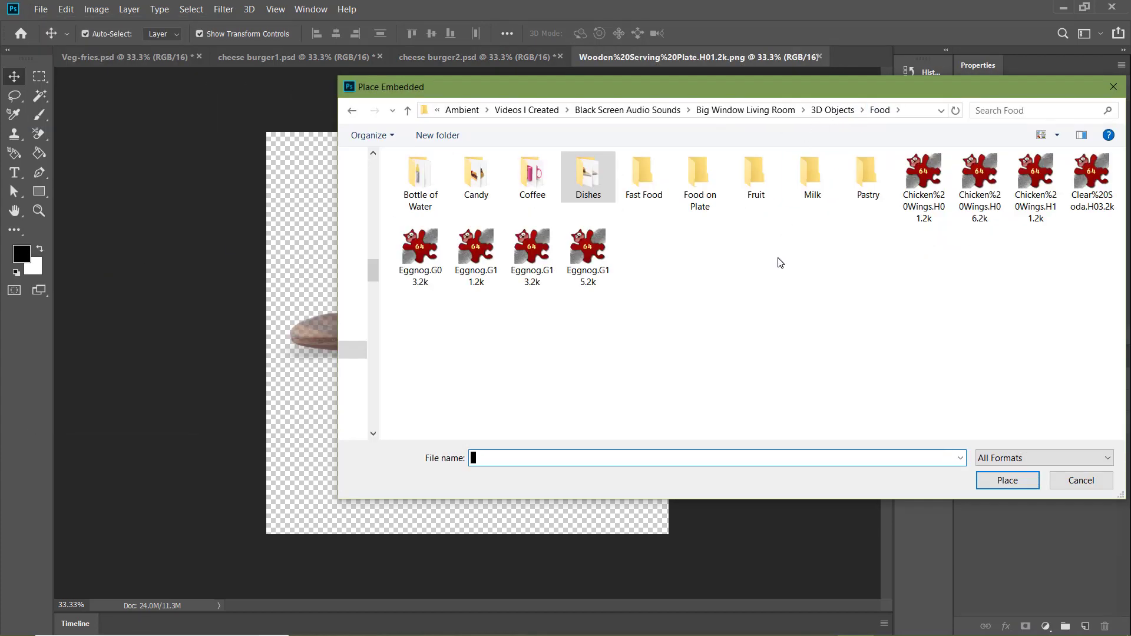
click(798, 292)
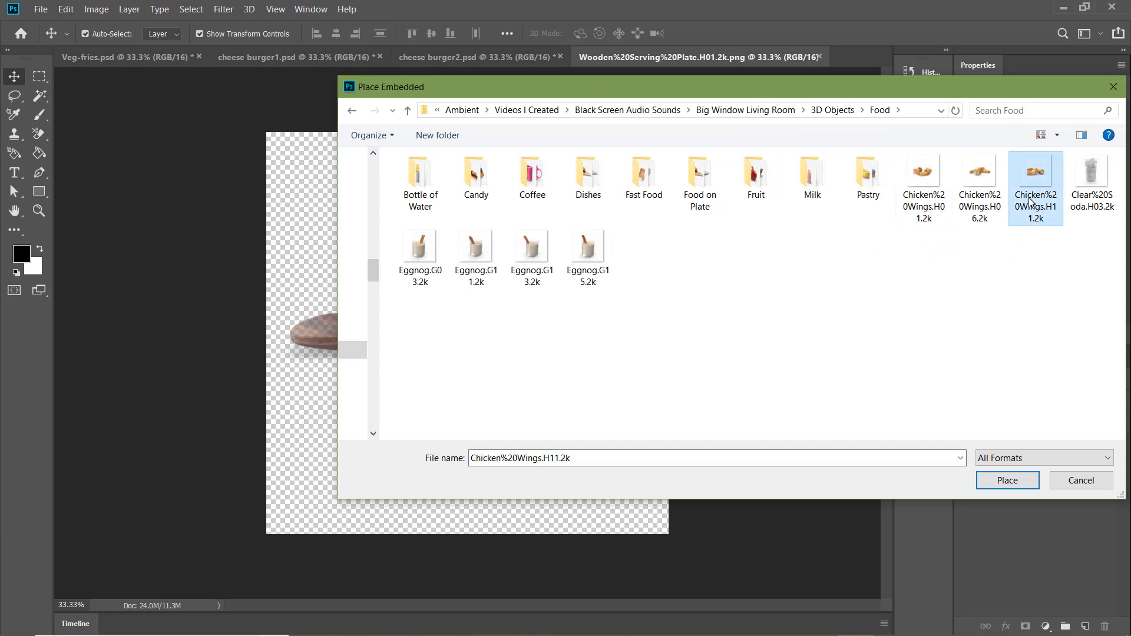
double_click(919, 195)
Scale the chicken wings to about 45.9% and position them on the left end of the wooden serving plate
drag(668, 133, 525, 276)
drag(442, 362, 469, 257)
drag(552, 422, 525, 396)
drag(405, 317, 390, 331)
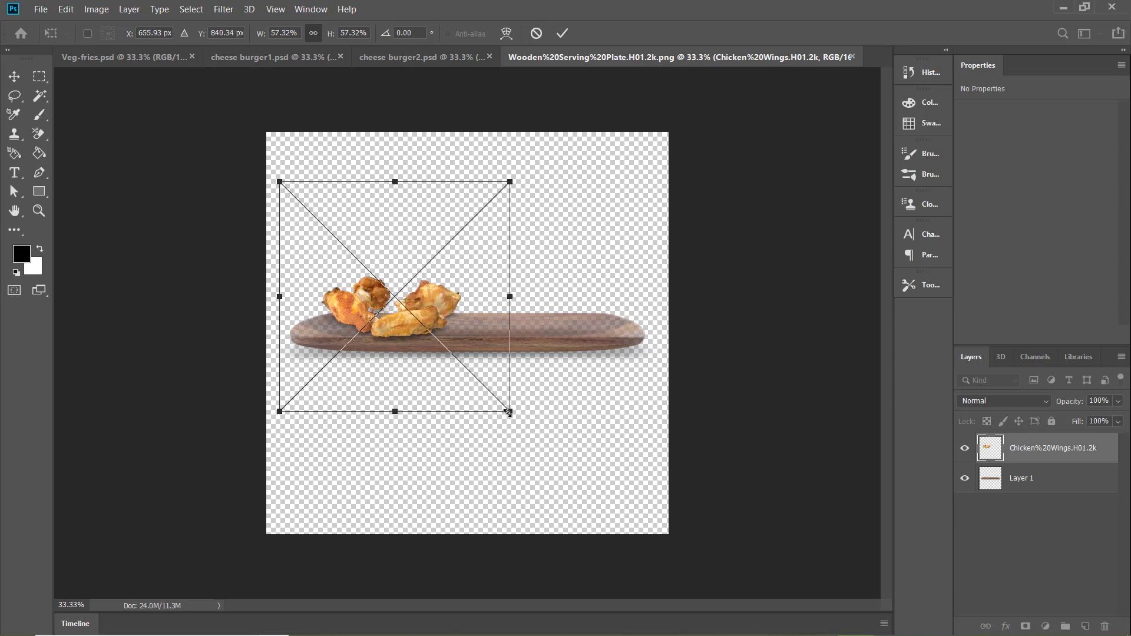
drag(509, 412, 479, 381)
drag(451, 299, 454, 323)
drag(482, 405, 466, 389)
drag(421, 318, 431, 333)
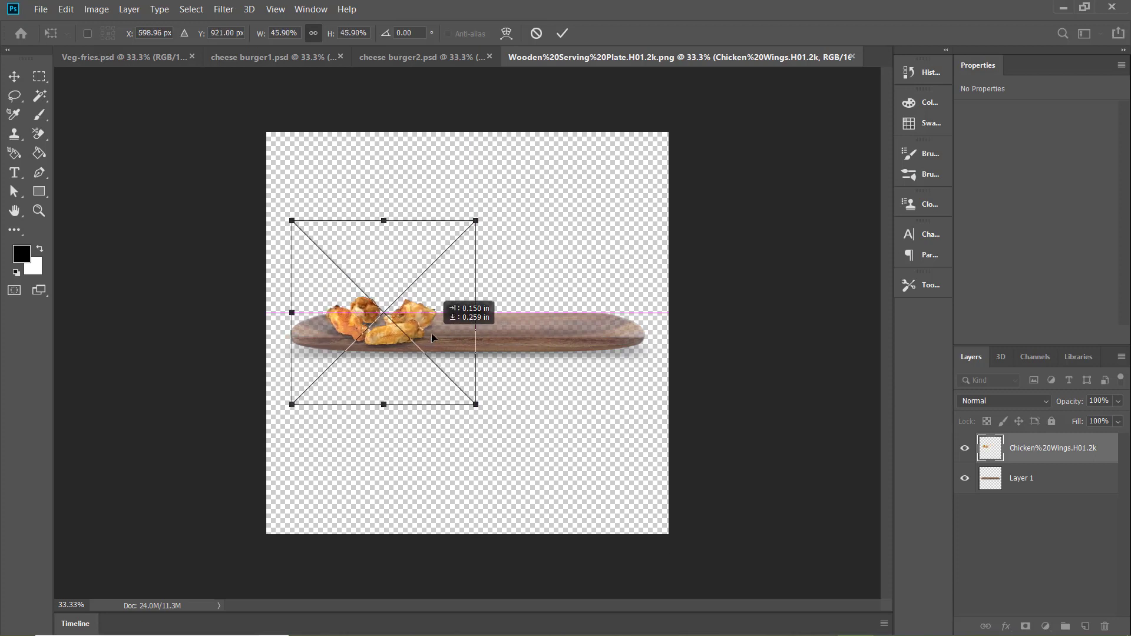
key(Return)
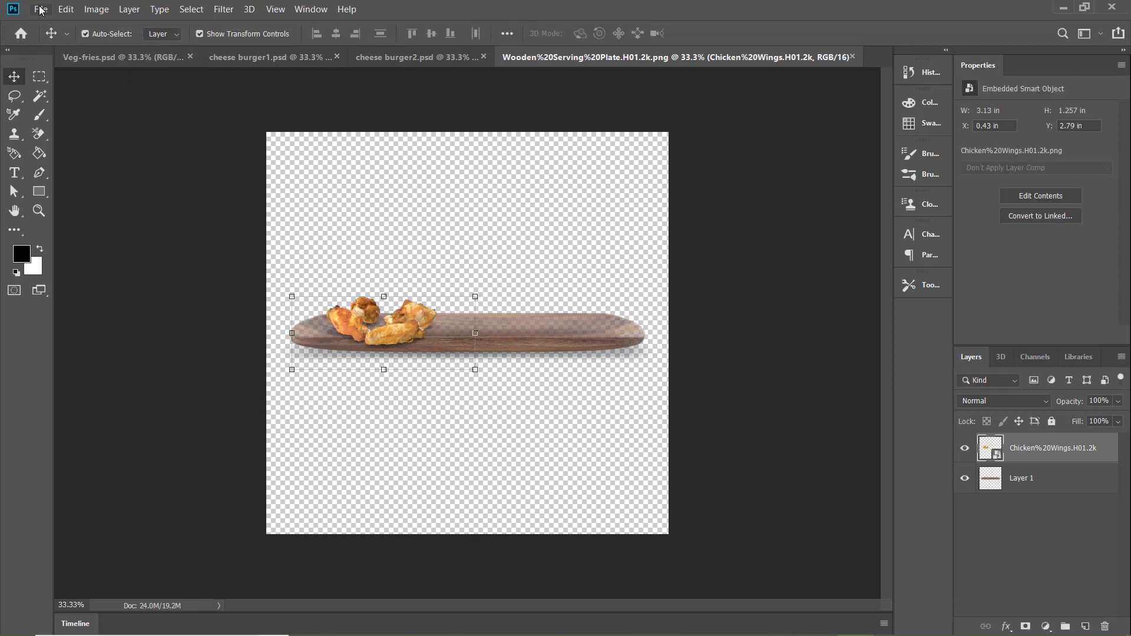
Place Chicken%20Wings.H06.2k as an embedded image, scale it to about 43.7%, and position it on the middle of the wooden plate
click(39, 10)
click(68, 269)
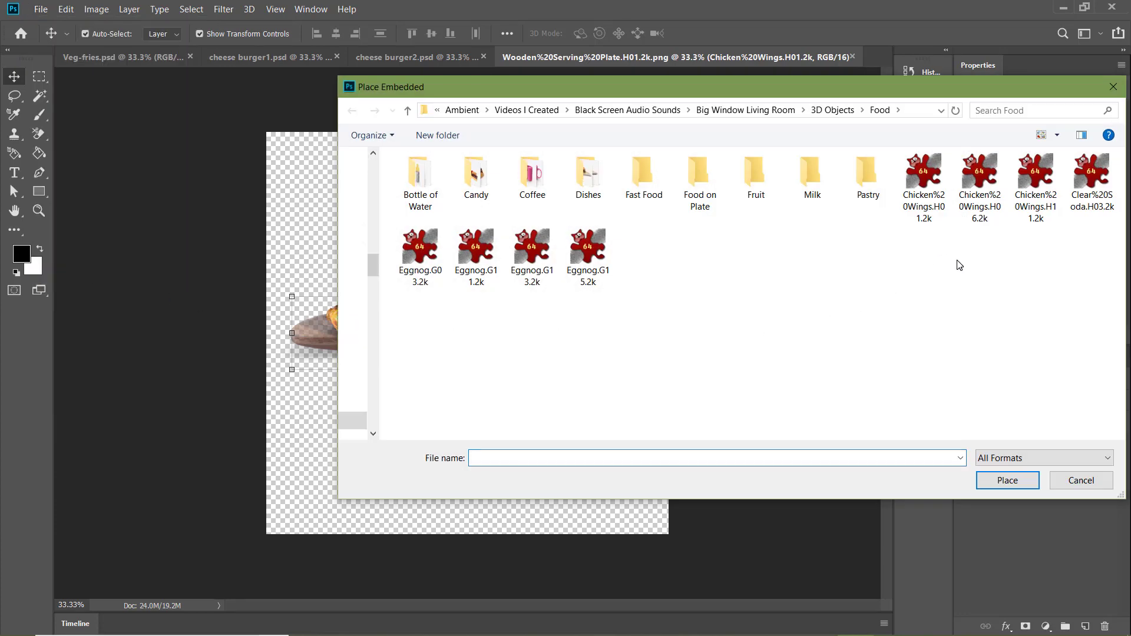
double_click(979, 174)
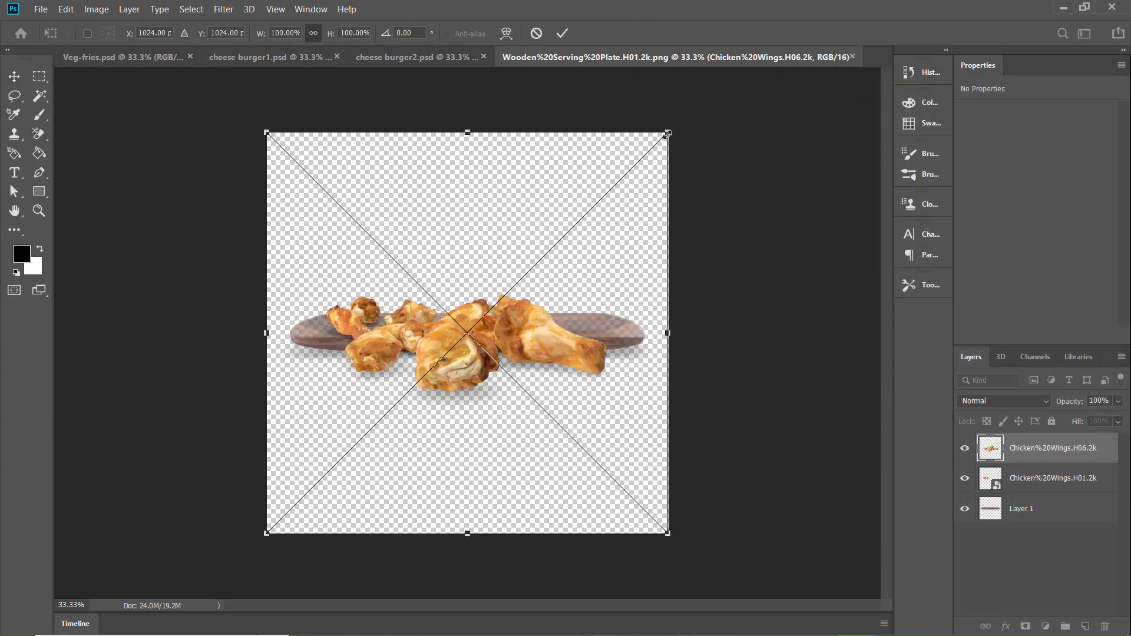
drag(669, 132, 505, 294)
drag(432, 393, 533, 290)
drag(604, 191, 534, 264)
drag(500, 319, 519, 284)
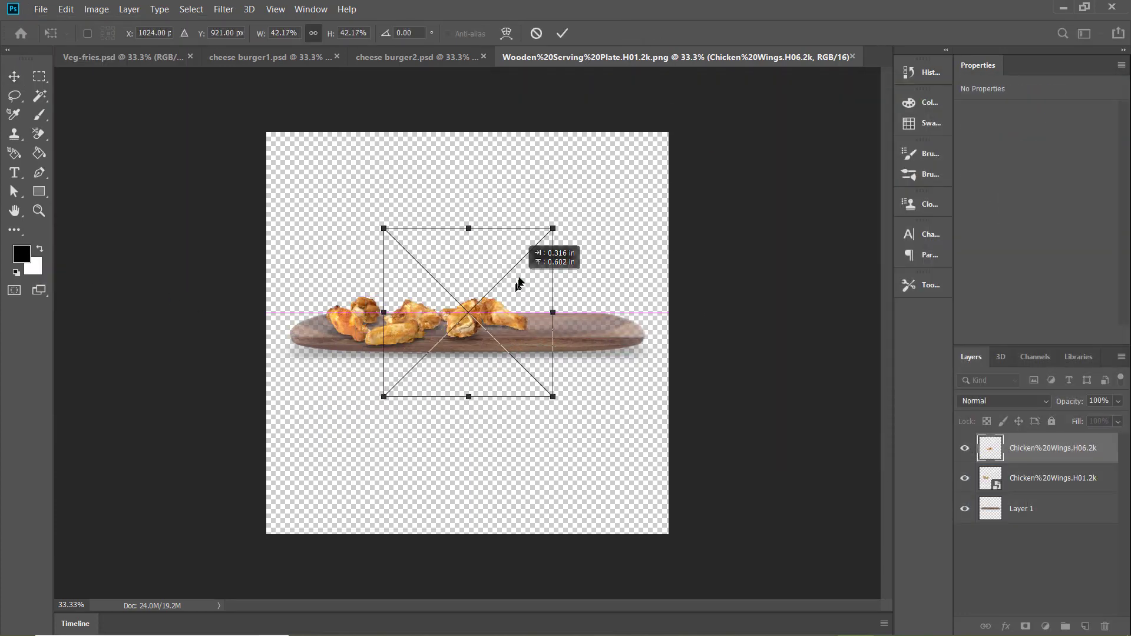
drag(550, 397, 557, 405)
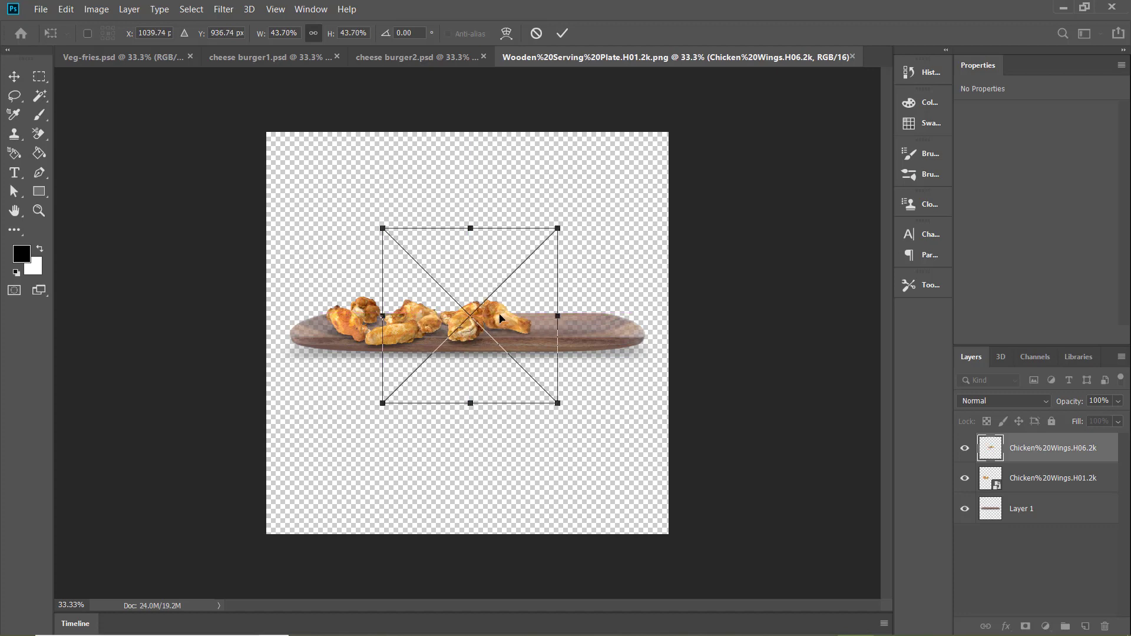
drag(501, 318, 502, 317)
key(Return)
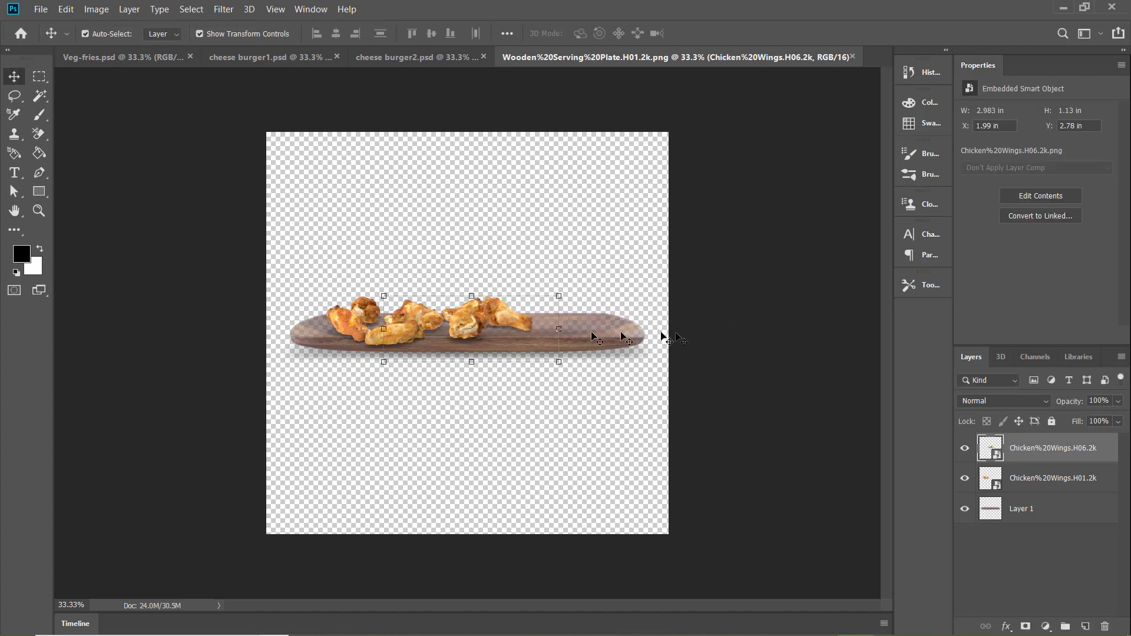
Place Chicken%20Wings.H11.2k as an embedded image, scale it to about 68.7%, and position it on the right end of the plate
click(44, 13)
click(106, 287)
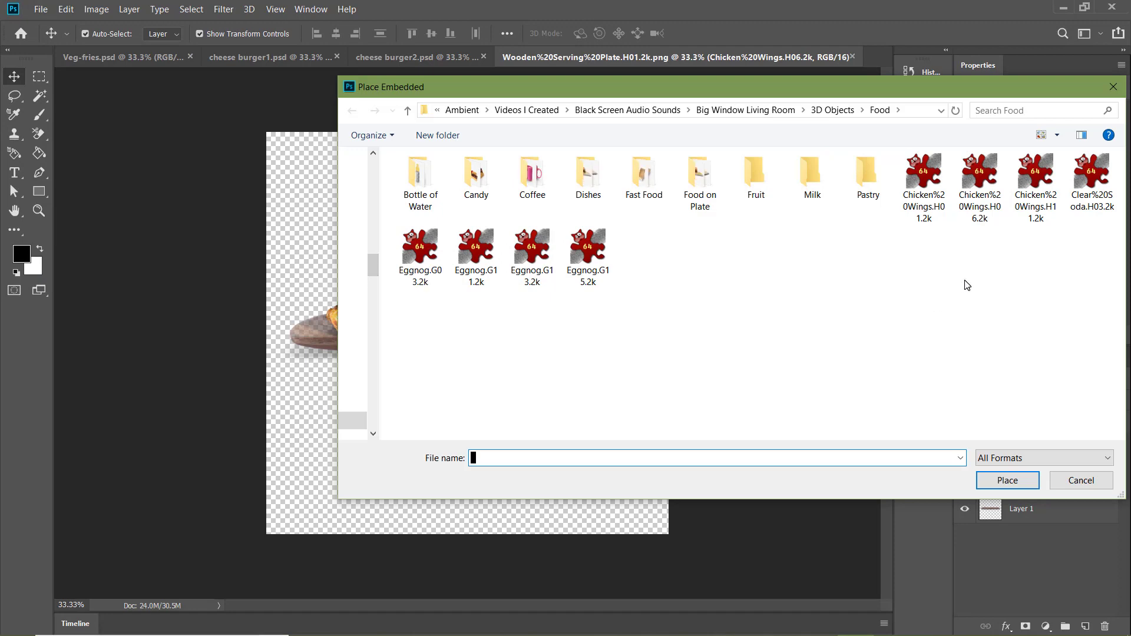
double_click(1032, 205)
drag(670, 133, 571, 234)
drag(457, 374, 591, 286)
drag(704, 143, 679, 171)
drag(576, 288, 598, 275)
Enlarge the Chicken%20Wings.H01.2k layer to about 70.6% and reposition it on the left end of the plate
click(1041, 510)
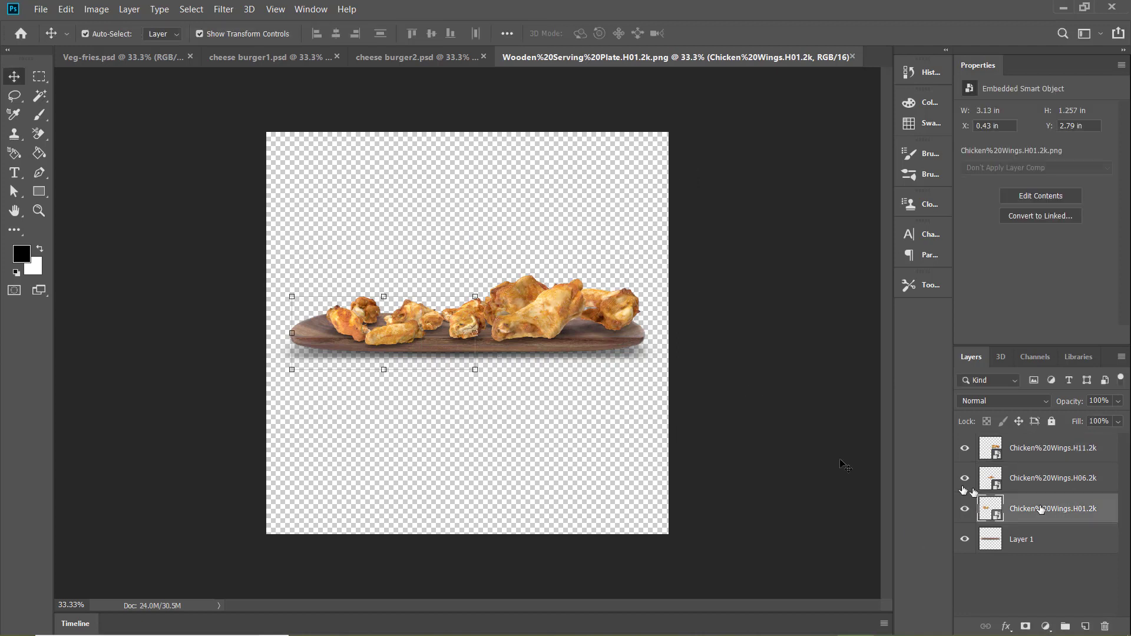
key(ctrl+t)
drag(384, 292, 383, 263)
drag(290, 378, 258, 408)
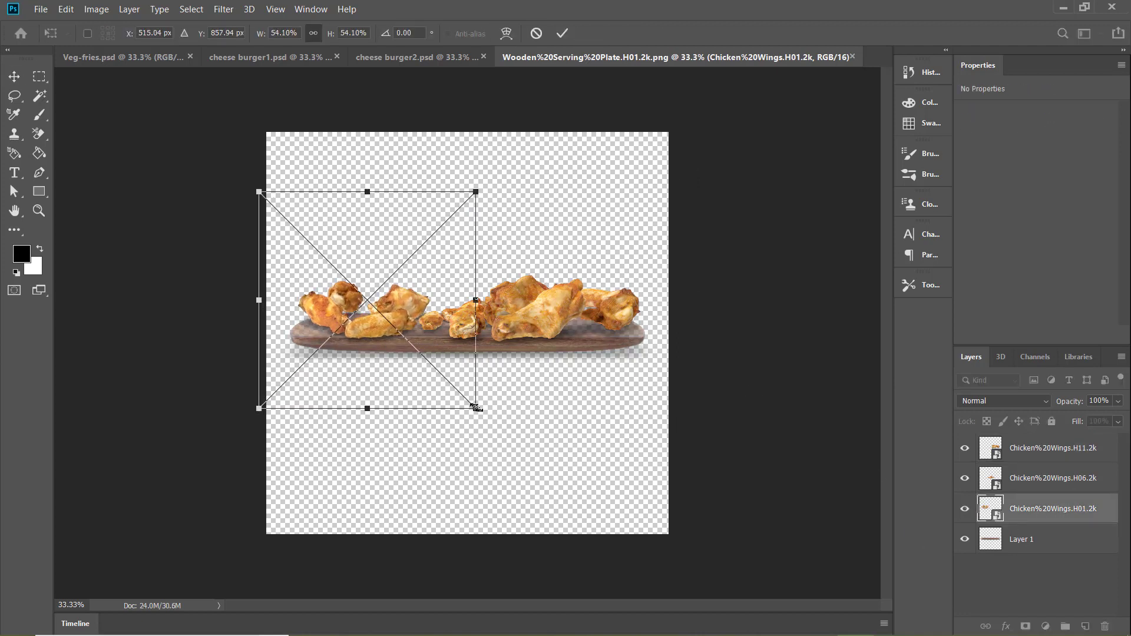
drag(476, 407, 500, 433)
drag(385, 306, 392, 289)
drag(507, 295, 530, 303)
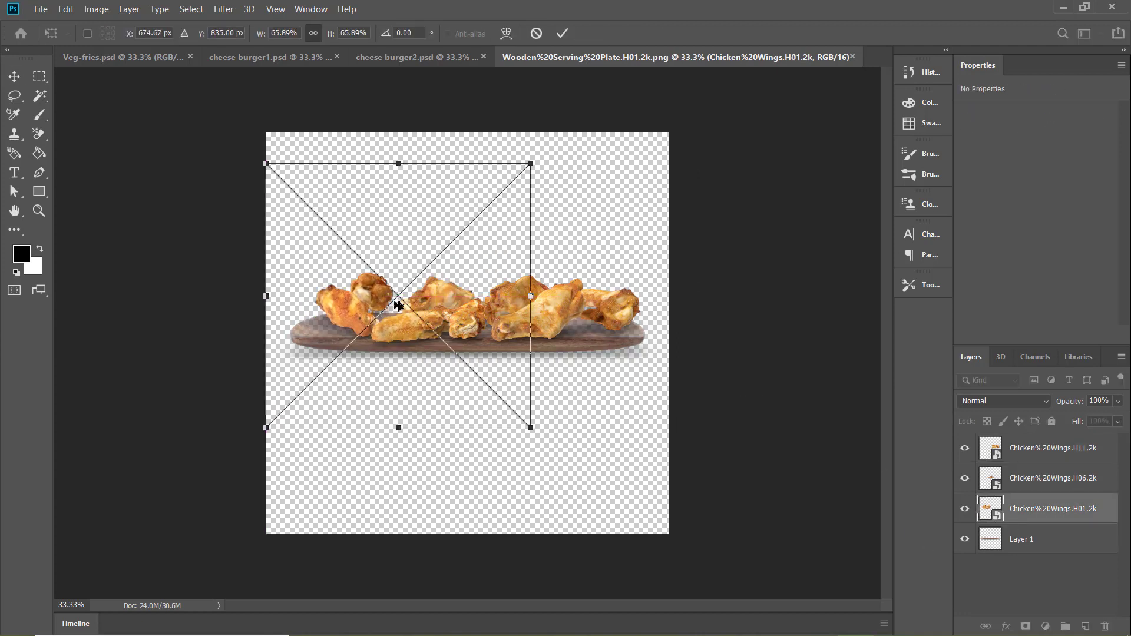
drag(530, 416, 545, 434)
mouse_move(380, 260)
mouse_down()
mouse_move(351, 249)
mouse_move(361, 253)
mouse_up()
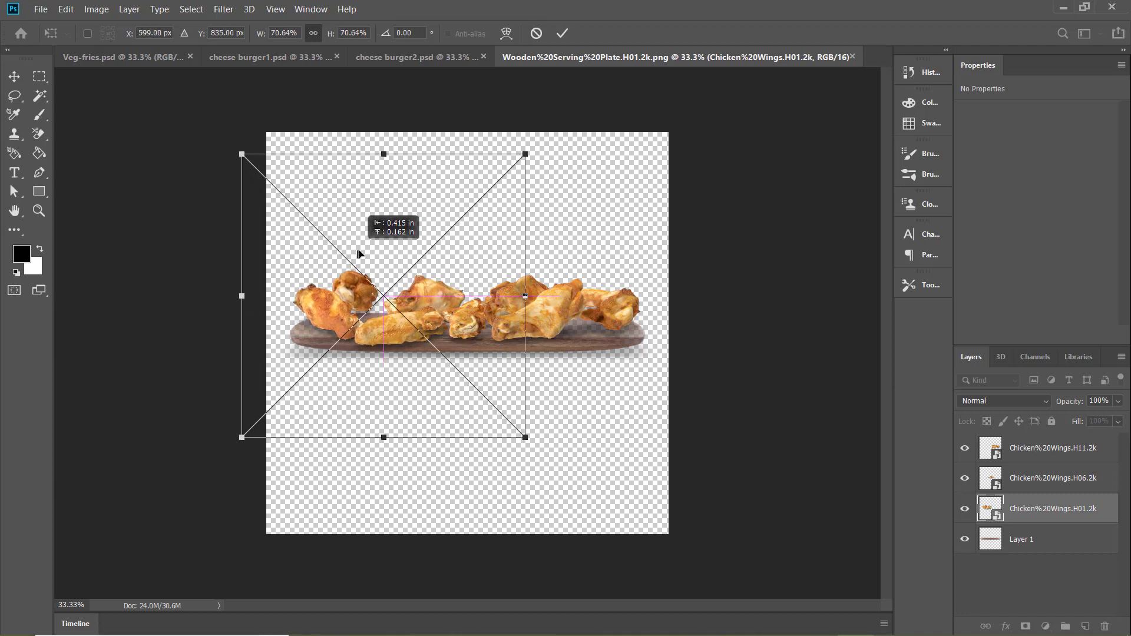
key(Return)
Enlarge the Chicken%20Wings.H06.2k layer to about 4.75 in wide and reposition it to fill the middle of the plate
click(1022, 487)
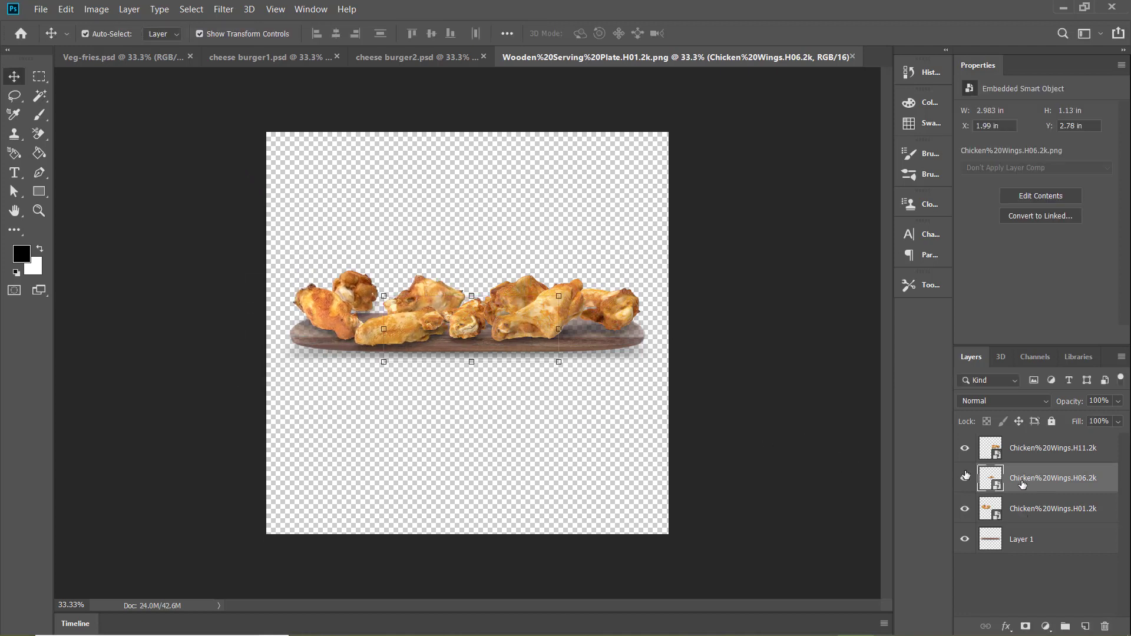
key(ctrl+t)
drag(476, 323, 476, 274)
drag(559, 368, 621, 431)
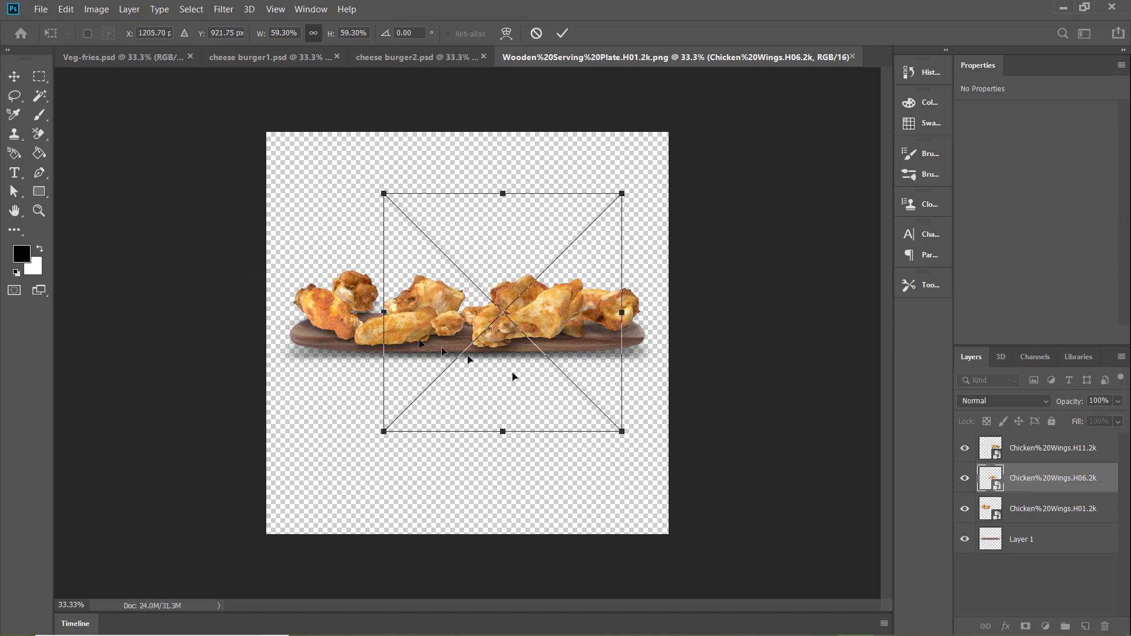
drag(384, 195, 343, 152)
drag(502, 243, 502, 250)
key(Return)
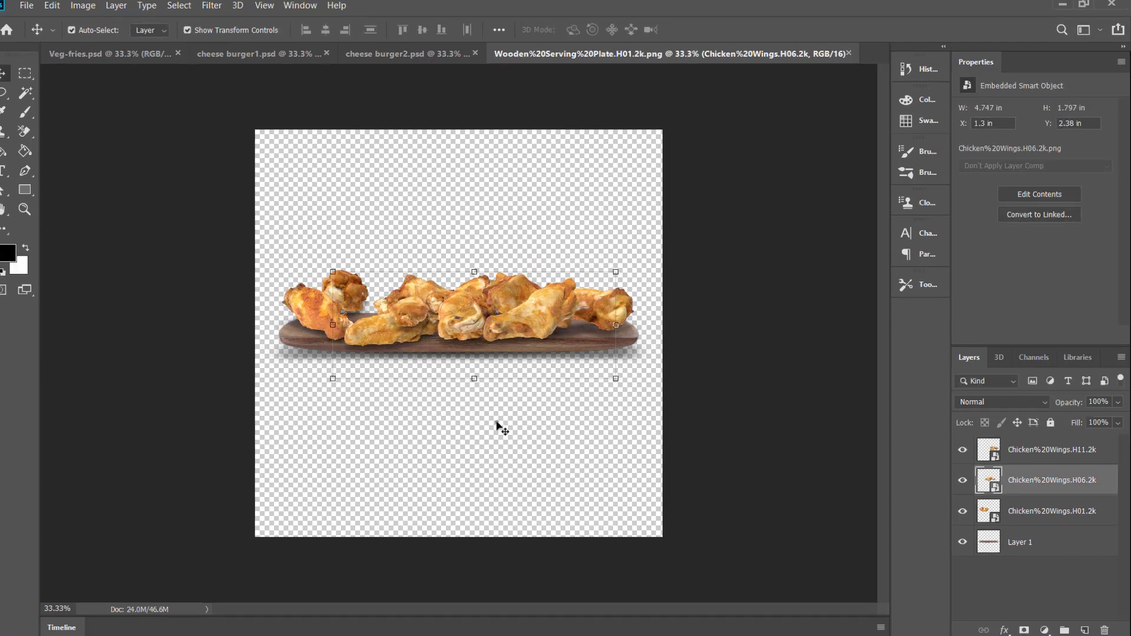
Duplicate the Chicken%20Wings.H11.2k layer within the same document
click(511, 421)
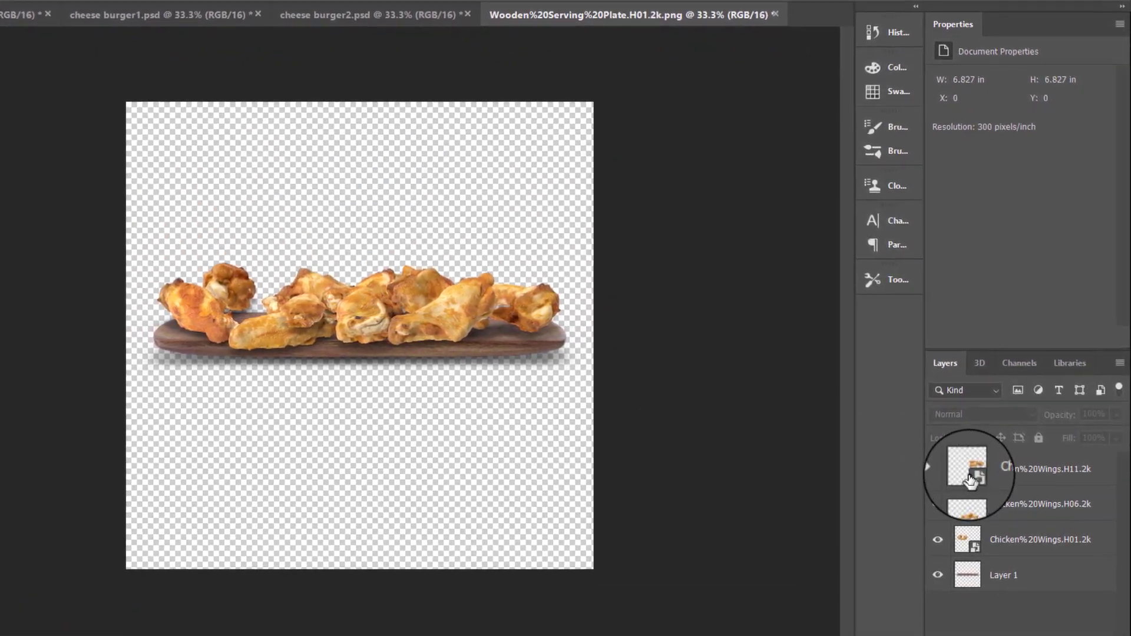
click(1004, 476)
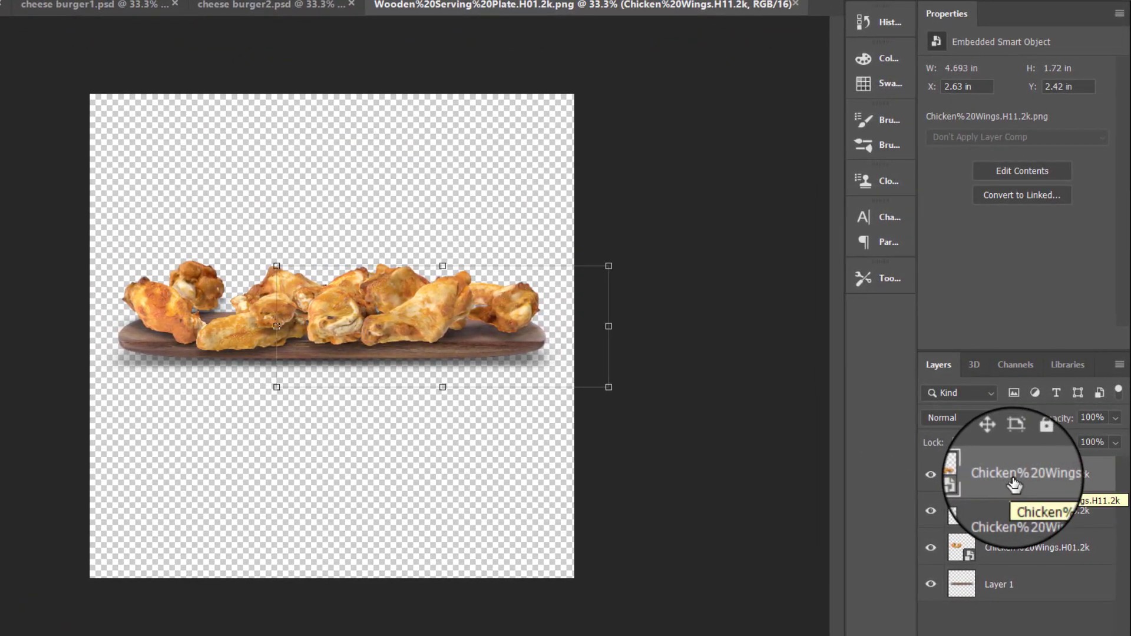
right_click(1012, 484)
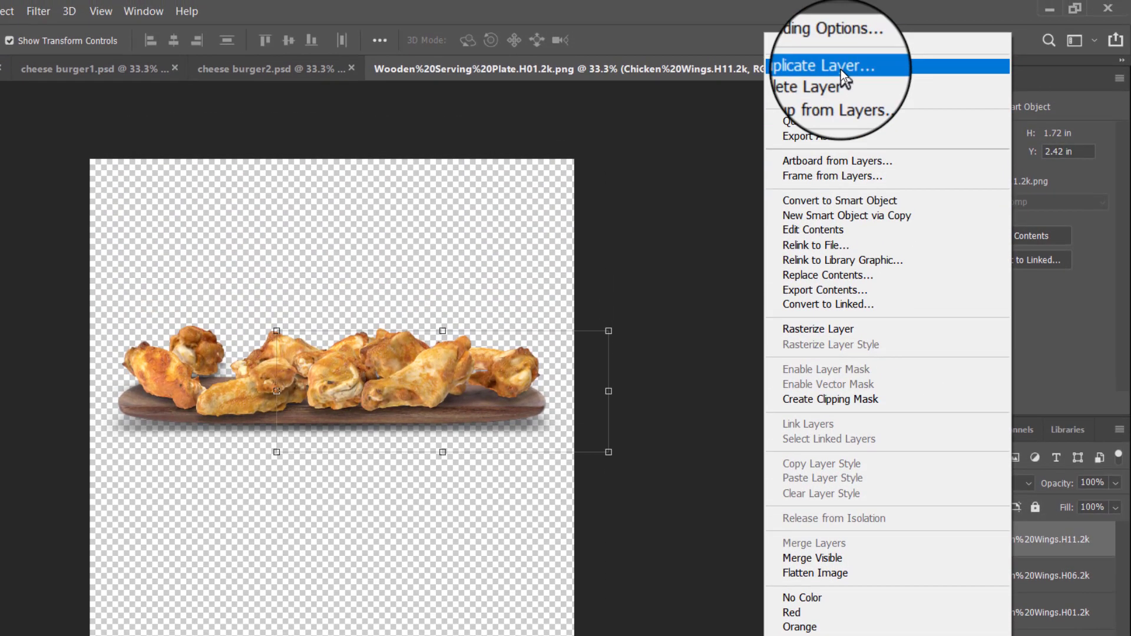
click(848, 4)
click(566, 198)
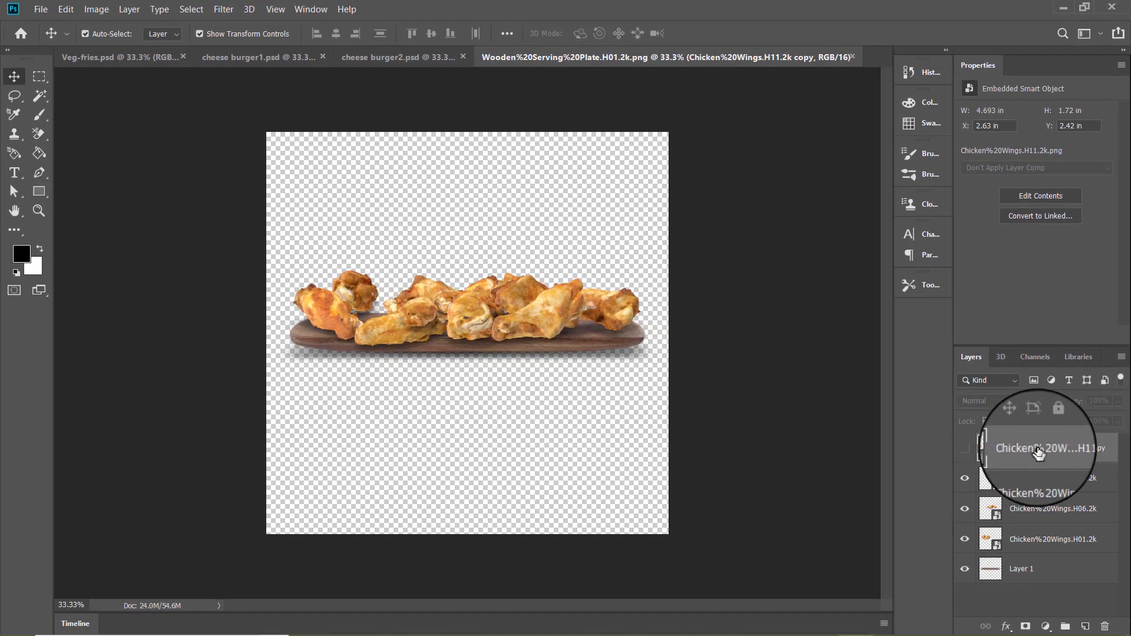
drag(661, 321, 655, 291)
click(846, 371)
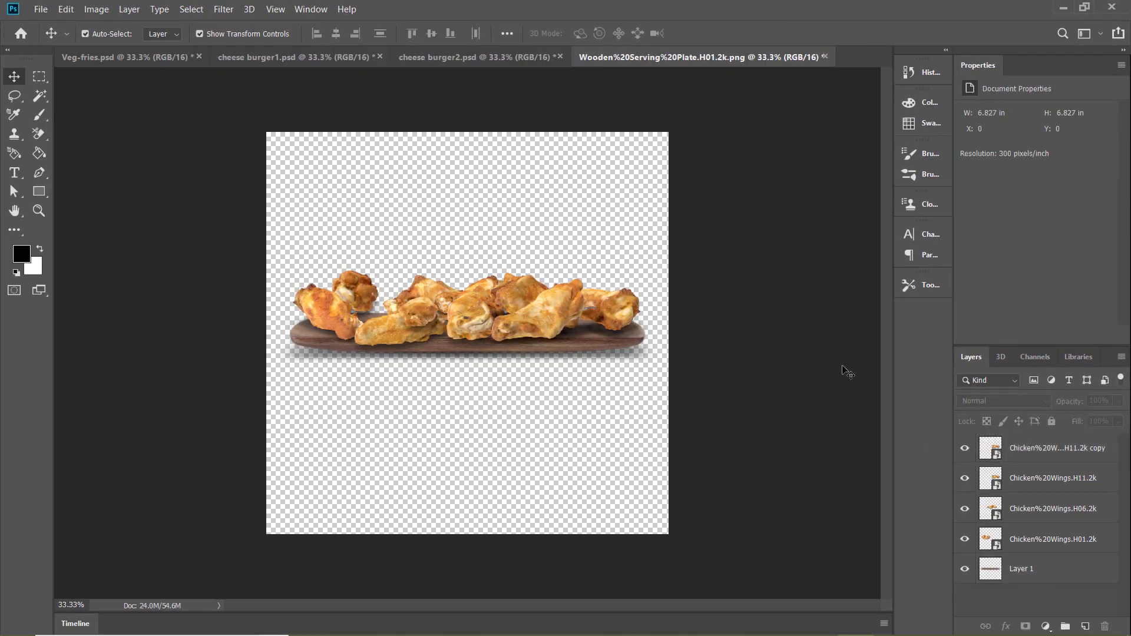
Move the duplicated H11 wings over the left end of the plate and enlarge them slightly
click(582, 316)
key(ctrl+t)
drag(561, 297, 411, 284)
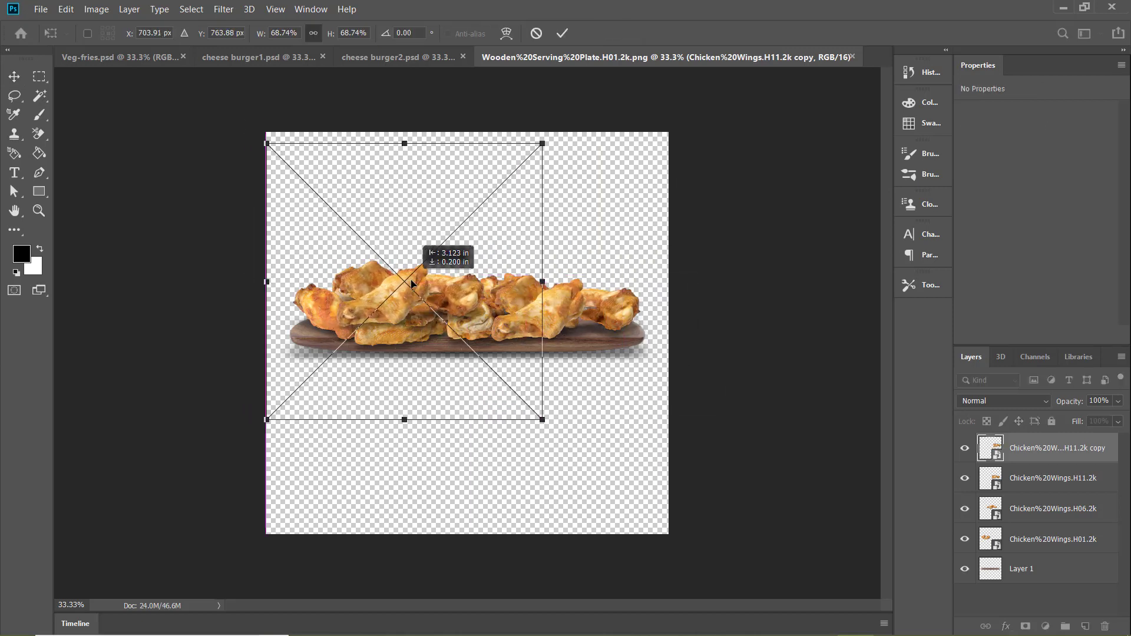
drag(542, 420, 552, 430)
drag(267, 143, 258, 135)
drag(397, 298, 373, 299)
click(727, 394)
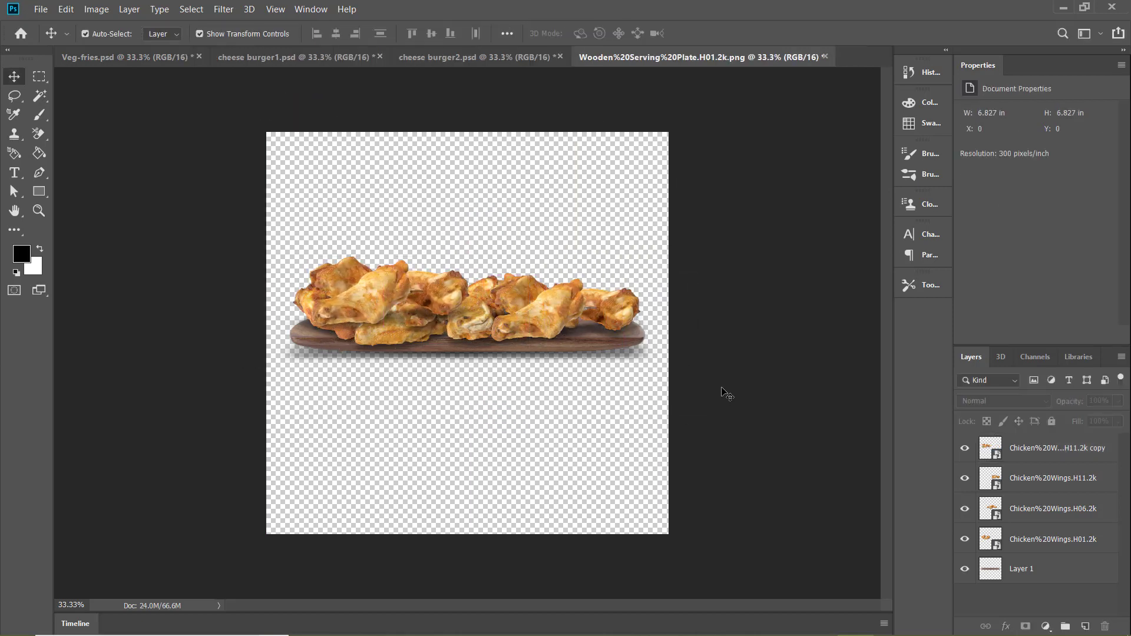
Duplicate the Chicken%20Wings.H06.2k layer, scale the copy to about 80.9%, and raise it above the wings on the right half
click(974, 510)
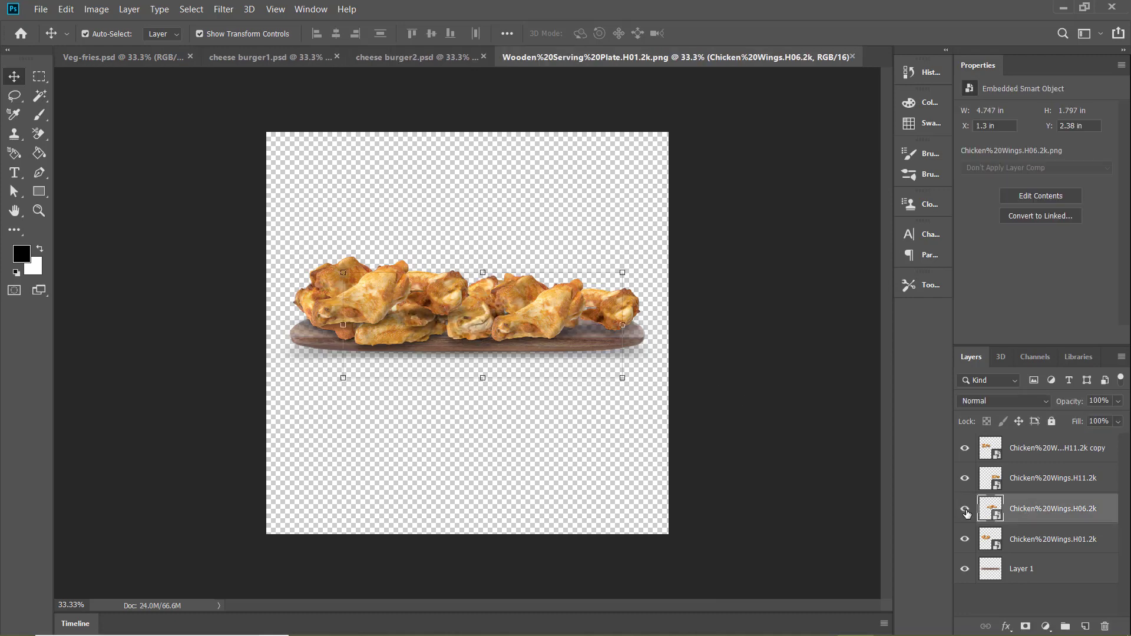
right_click(1077, 512)
click(919, 55)
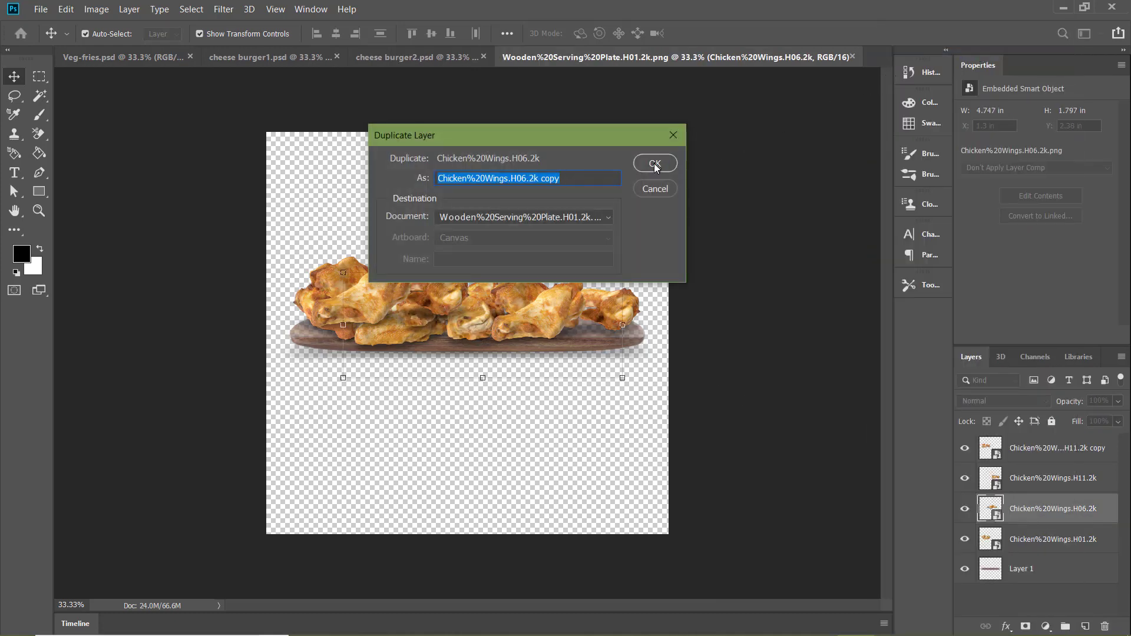
click(652, 159)
key(ctrl+t)
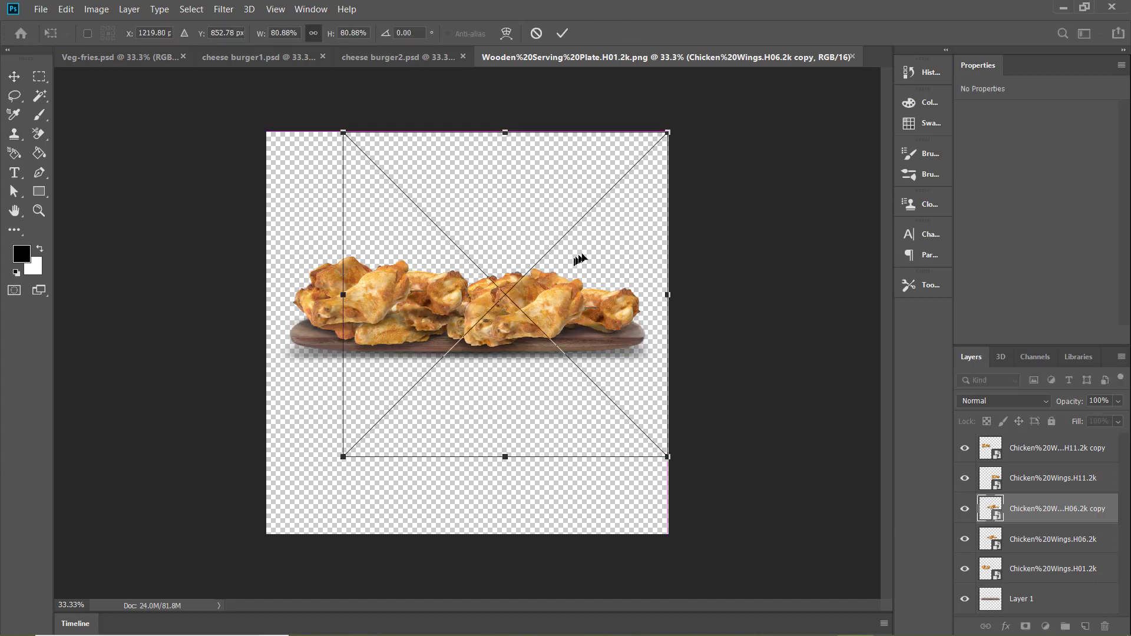
drag(579, 253, 592, 236)
key(Return)
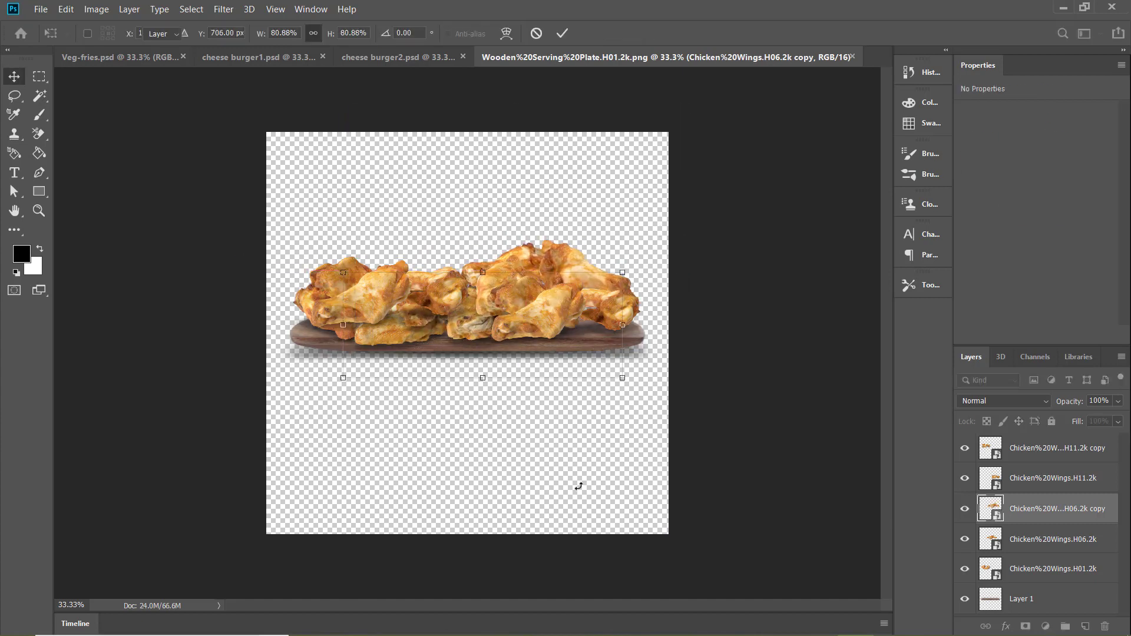
Scale the Chicken%20Wings.H11.2k layer, the H06 copy and the wooden plate together to about 102.4%
click(1064, 479)
drag(659, 349, 708, 395)
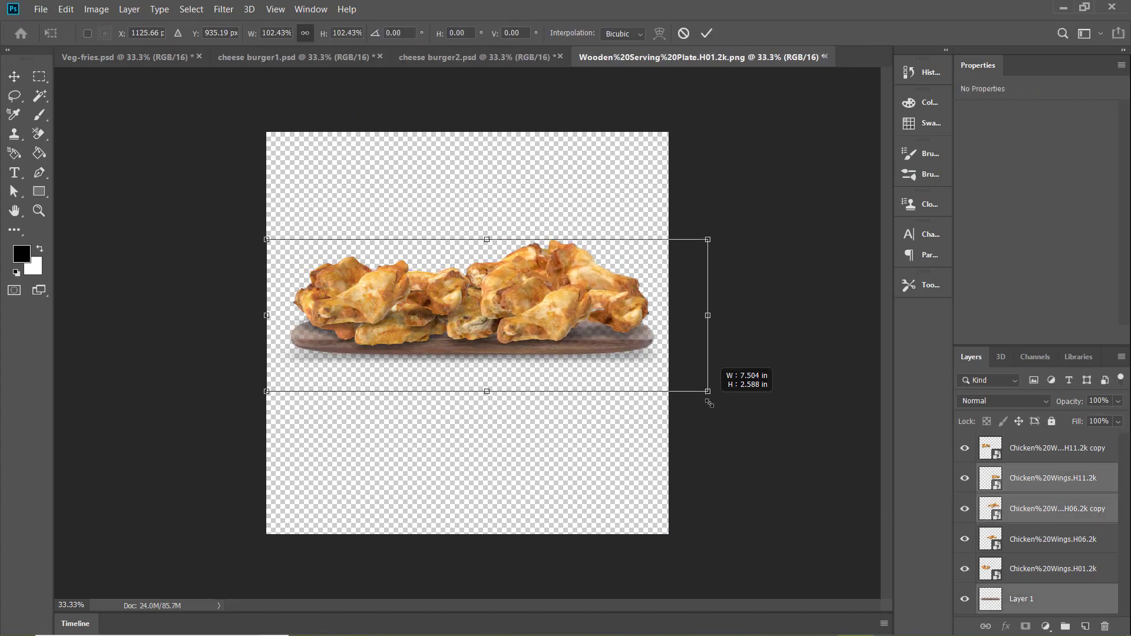
mouse_move(621, 321)
mouse_down()
mouse_move(630, 312)
mouse_move(620, 320)
mouse_up()
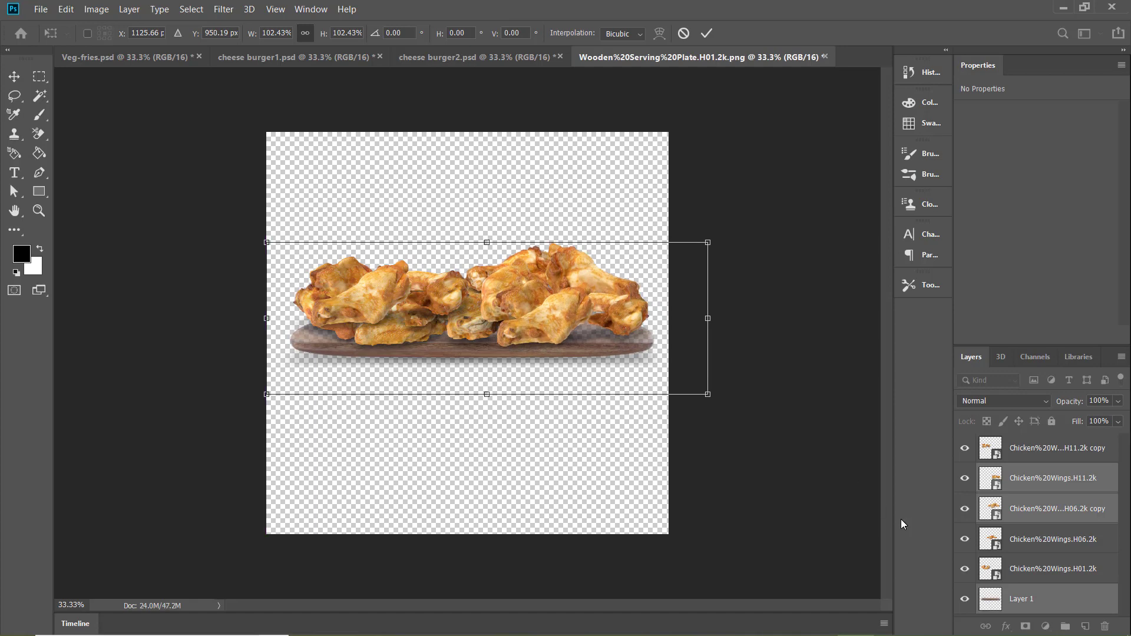
click(1054, 601)
click(1050, 454)
Nudge the Chicken%20Wings.H11.2k layer slightly lower on the right end of the plate
click(1058, 486)
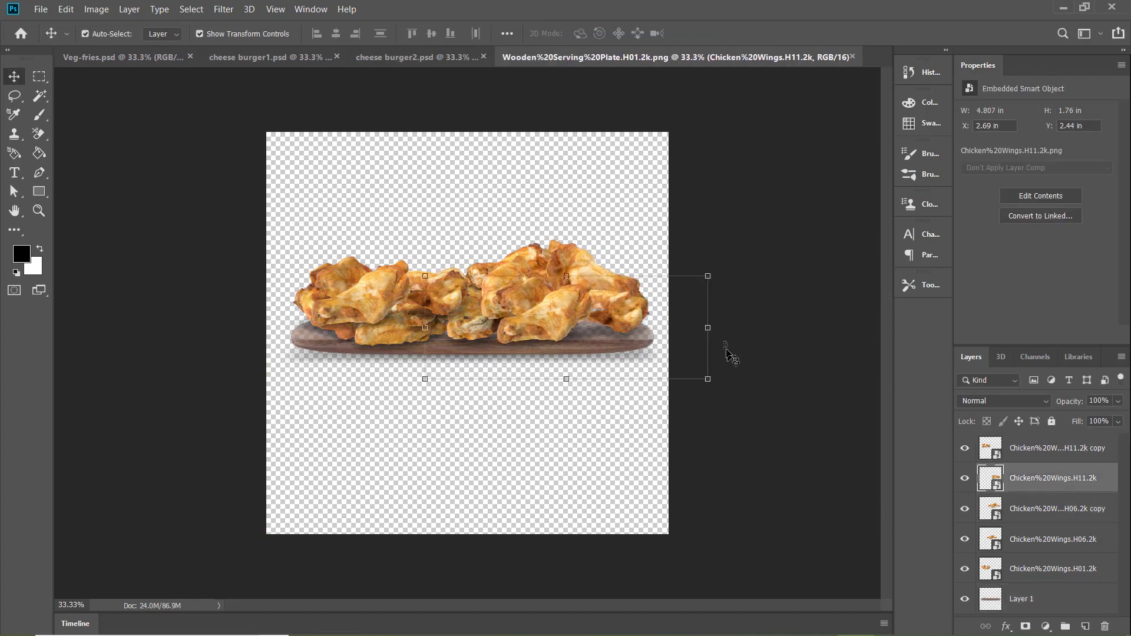
click(687, 308)
mouse_move(572, 299)
mouse_down()
mouse_move(586, 297)
mouse_move(573, 303)
mouse_up()
key(ctrl+t)
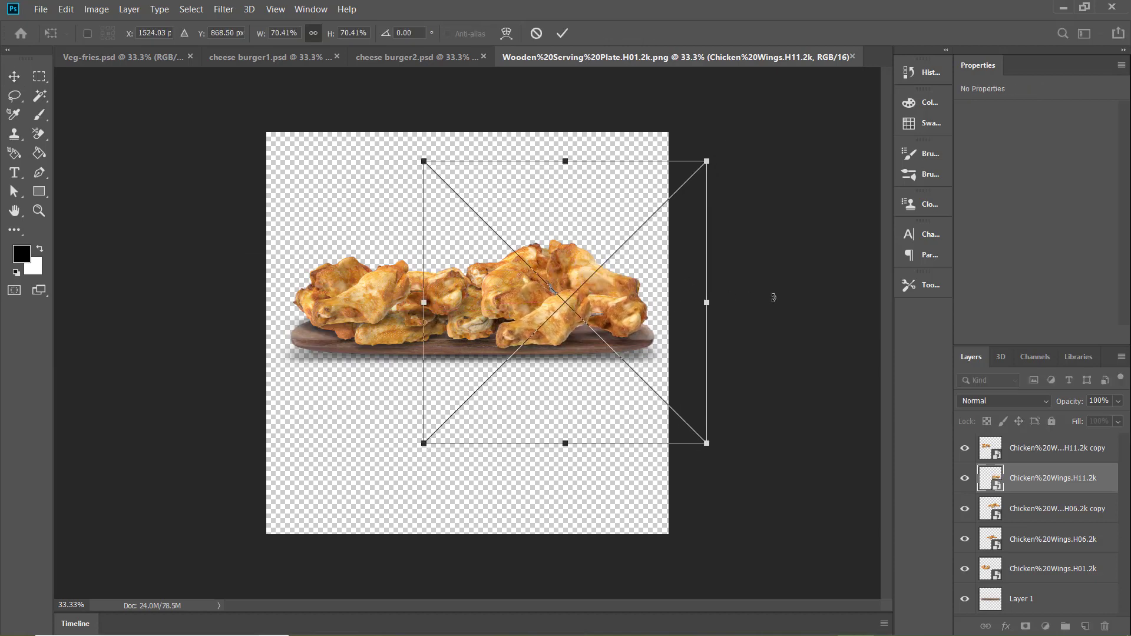
key(Return)
Save the composition as the Photoshop file Chicken-wings.psd
click(575, 419)
click(40, 9)
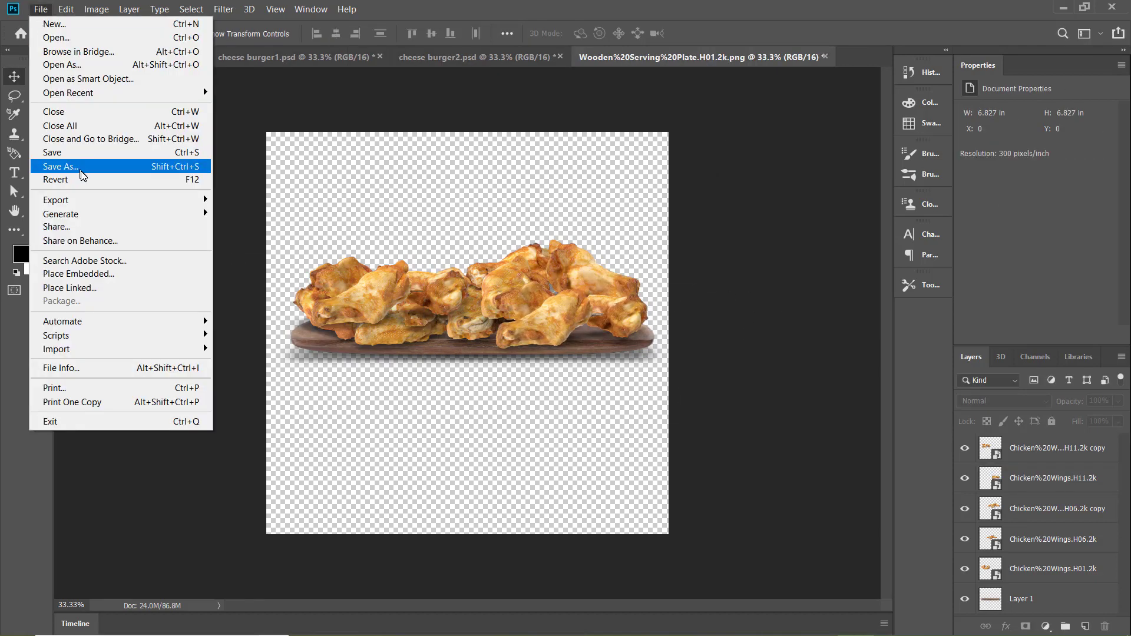
click(81, 167)
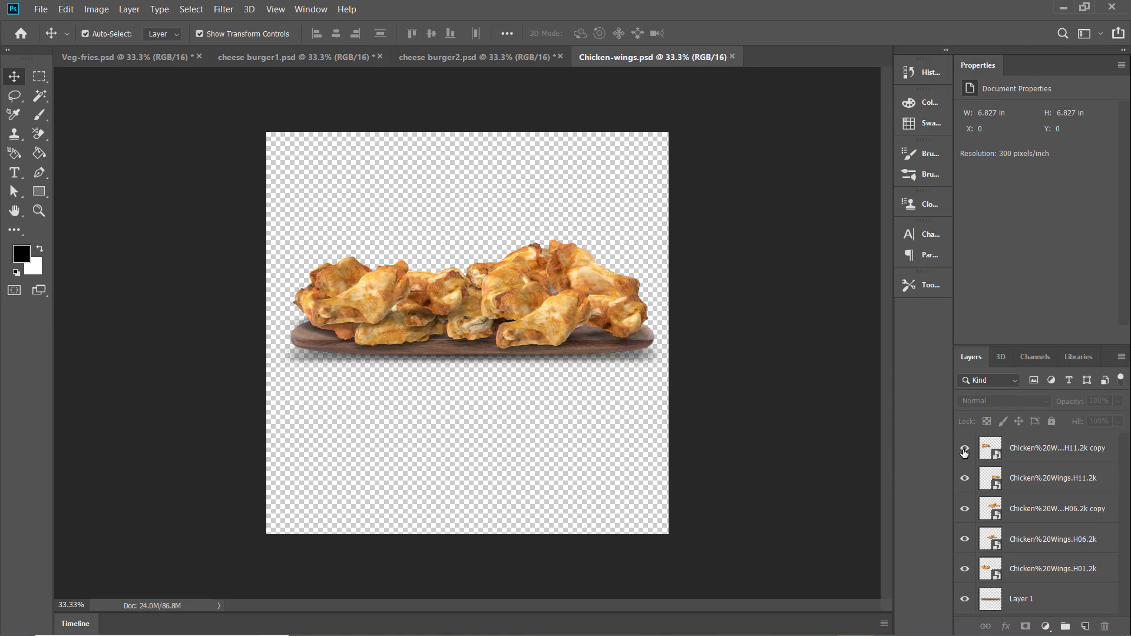
Hide every chicken wings layer except Chicken%20Wings.H06.2k, and show them all again
click(965, 449)
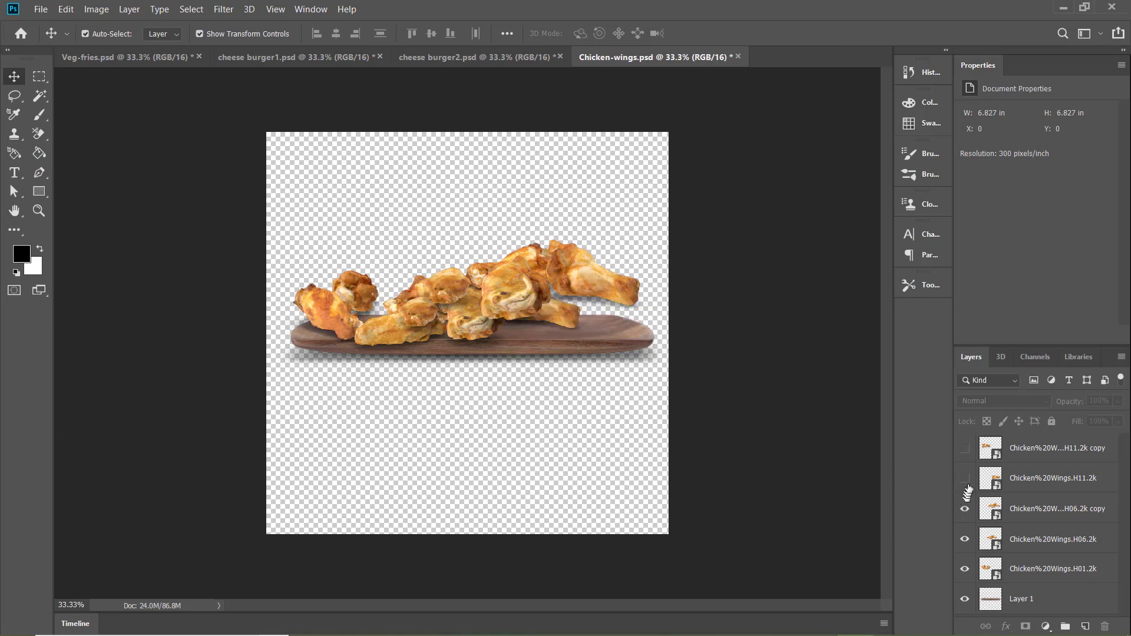
click(965, 510)
click(965, 570)
click(965, 480)
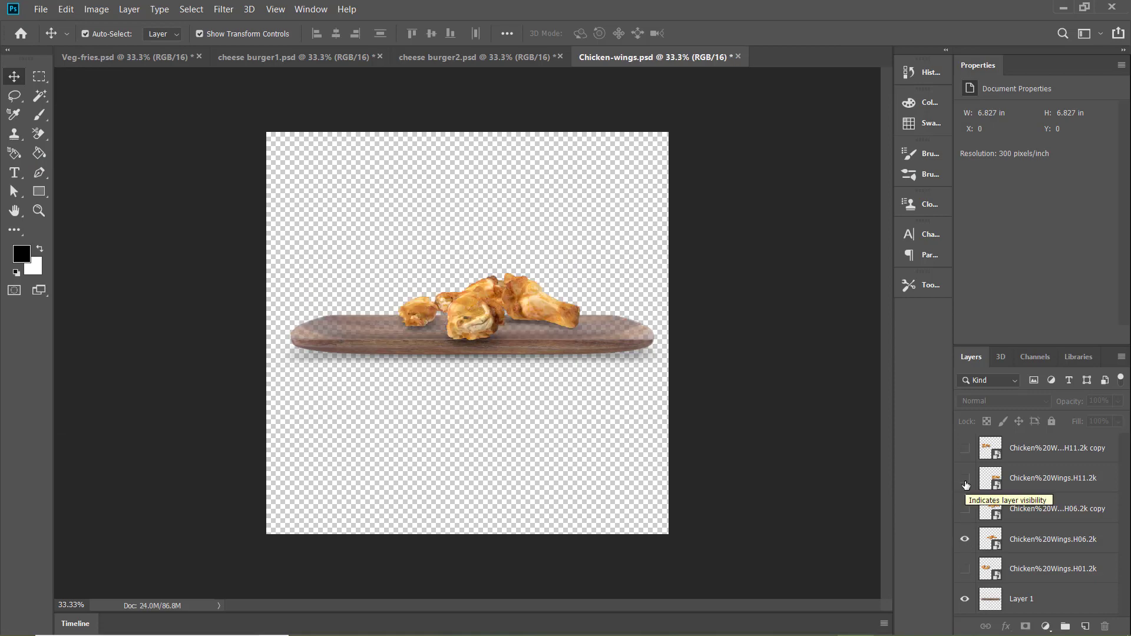
click(965, 480)
click(965, 510)
click(965, 569)
click(962, 450)
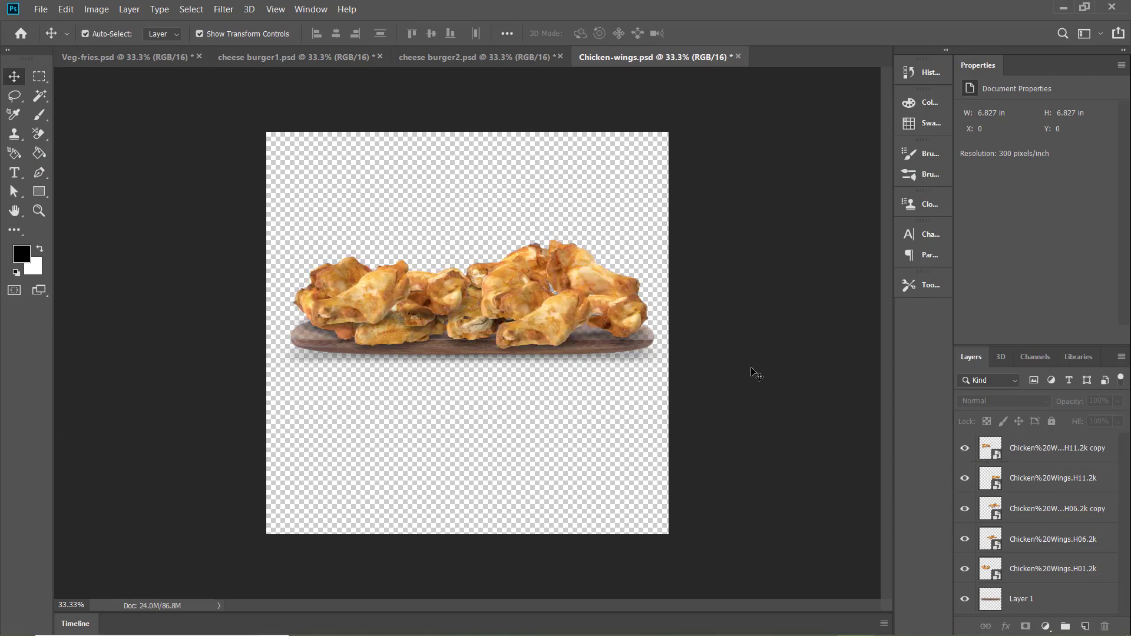
Hide the Chicken%20Wings.H11.2k layer and duplicate the Chicken%20Wings.H01.2k layer
click(964, 480)
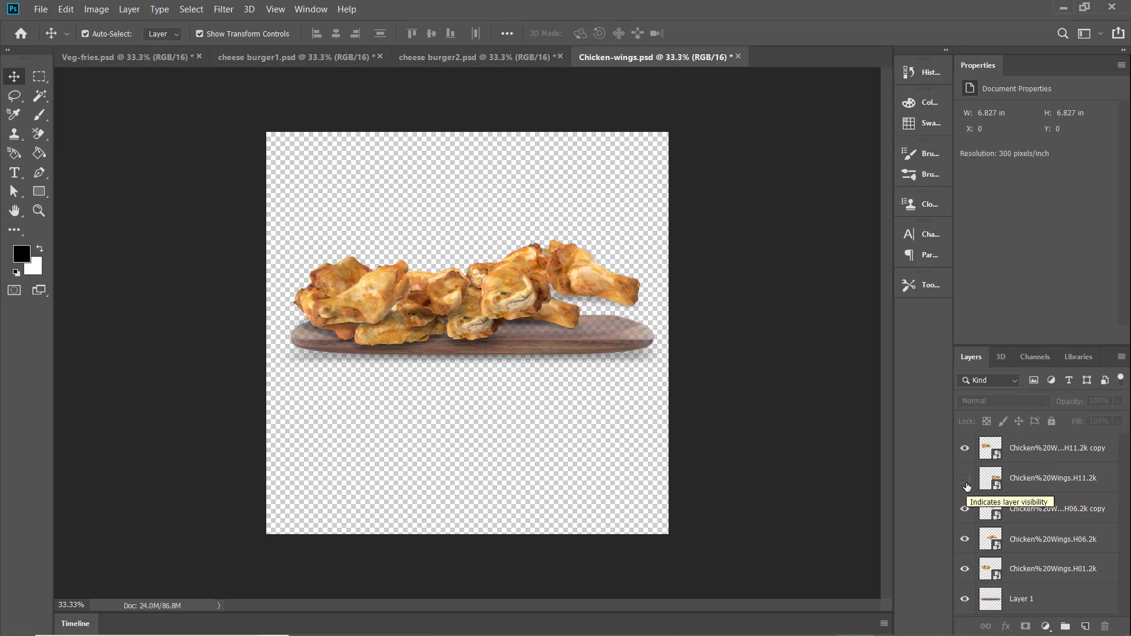
right_click(1028, 570)
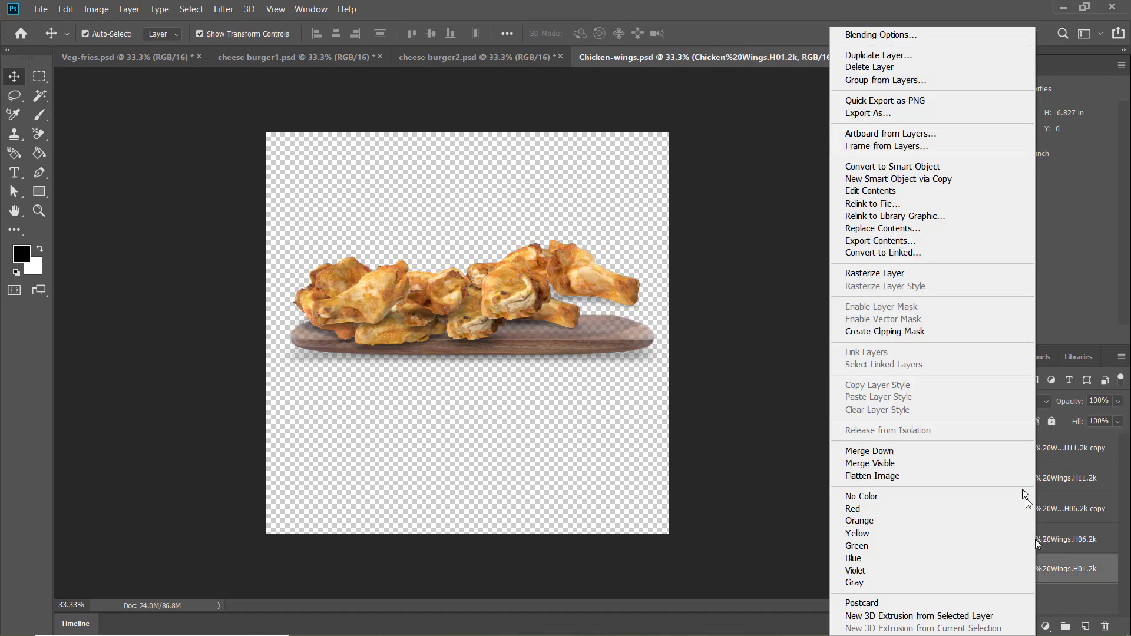
click(997, 63)
click(651, 169)
click(1029, 575)
click(491, 331)
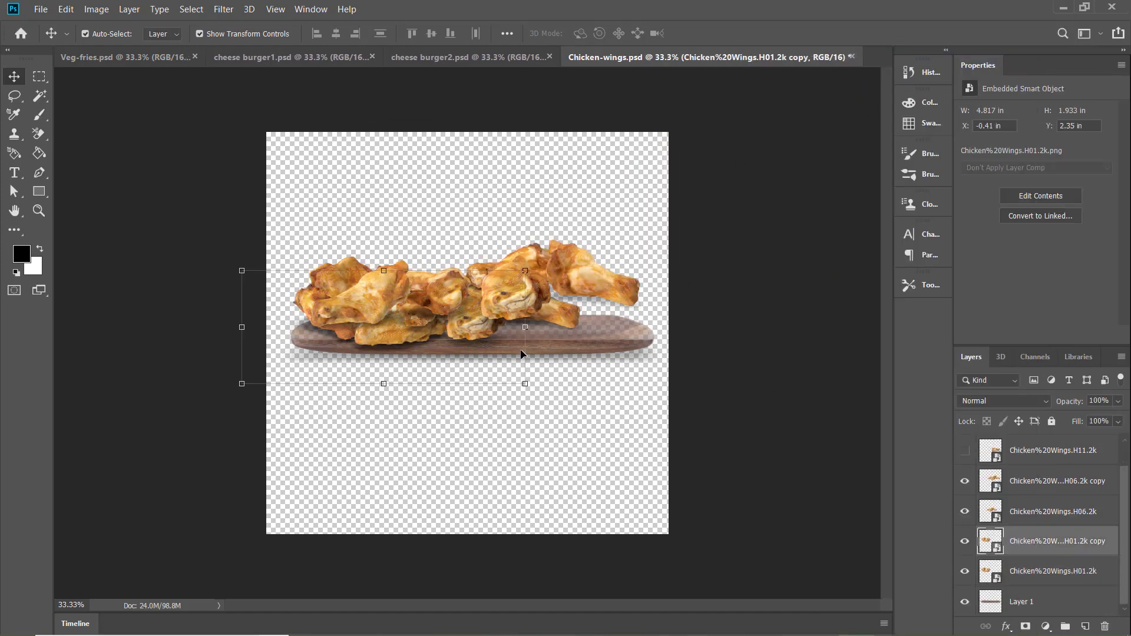
drag(449, 355, 424, 369)
key(ctrl+z)
click(1072, 576)
drag(410, 321, 503, 335)
key(ctrl+z)
Hide the wooden plate and Chicken%20Wings.H06.2k layers and single out the Chicken%20Wings.H01.2k layers
click(1041, 549)
click(1037, 601)
click(1047, 575)
click(965, 602)
click(964, 511)
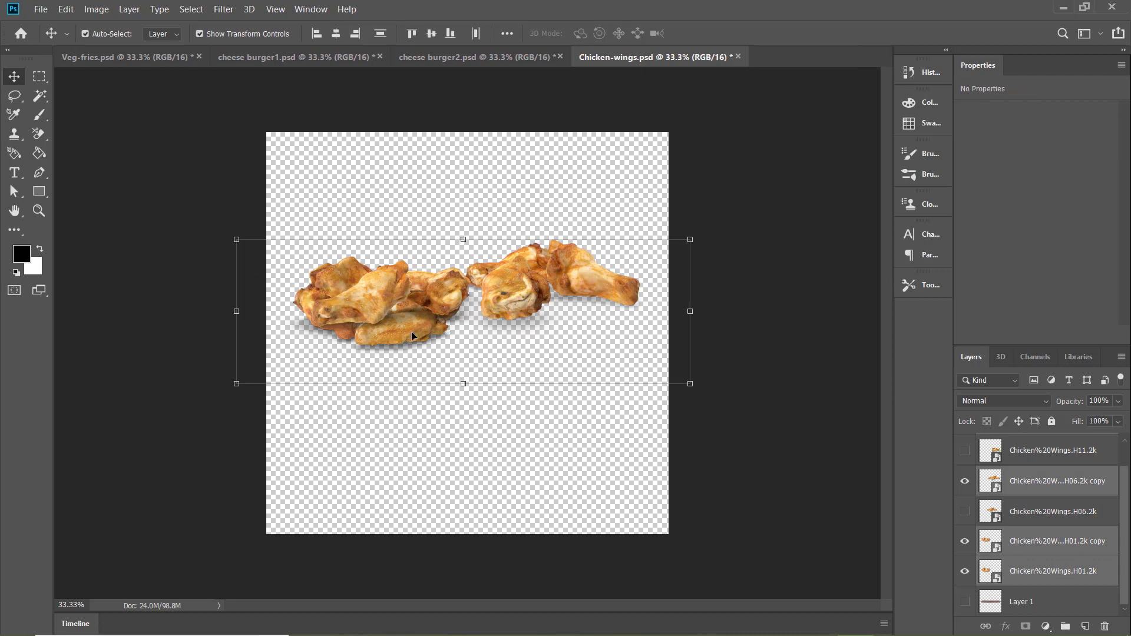
click(1017, 486)
click(1031, 545)
click(1042, 580)
click(464, 349)
click(1042, 571)
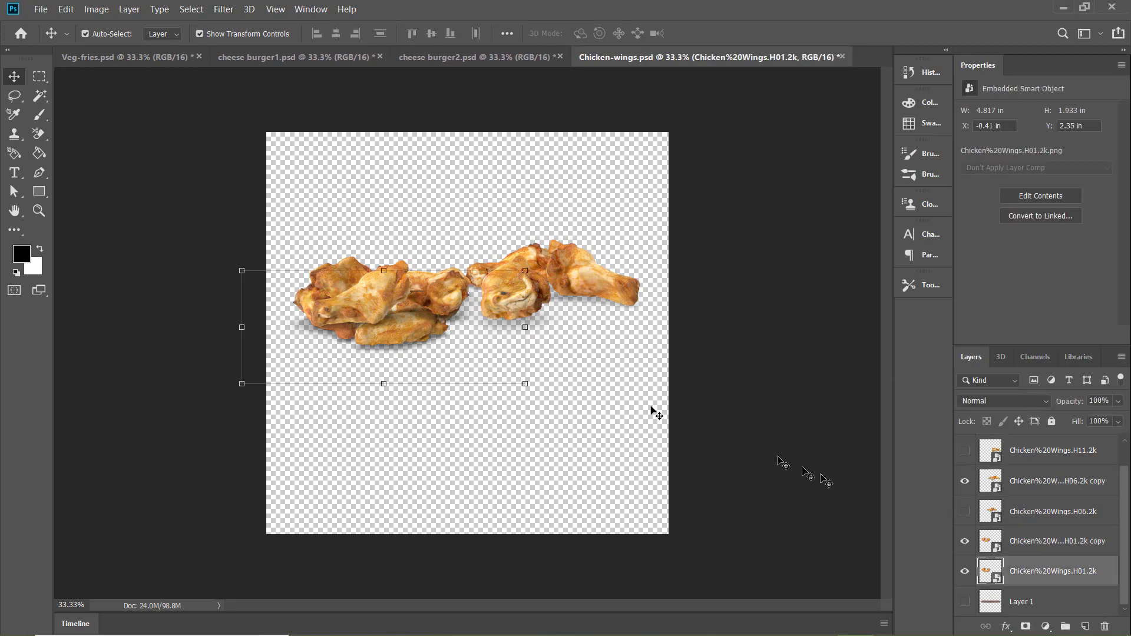
Place the Chicken%20Wings.H01.2k copy on the plate's right half at about 77.23% scale, and show all hidden layers again
drag(403, 334, 577, 325)
click(964, 602)
drag(414, 385, 389, 396)
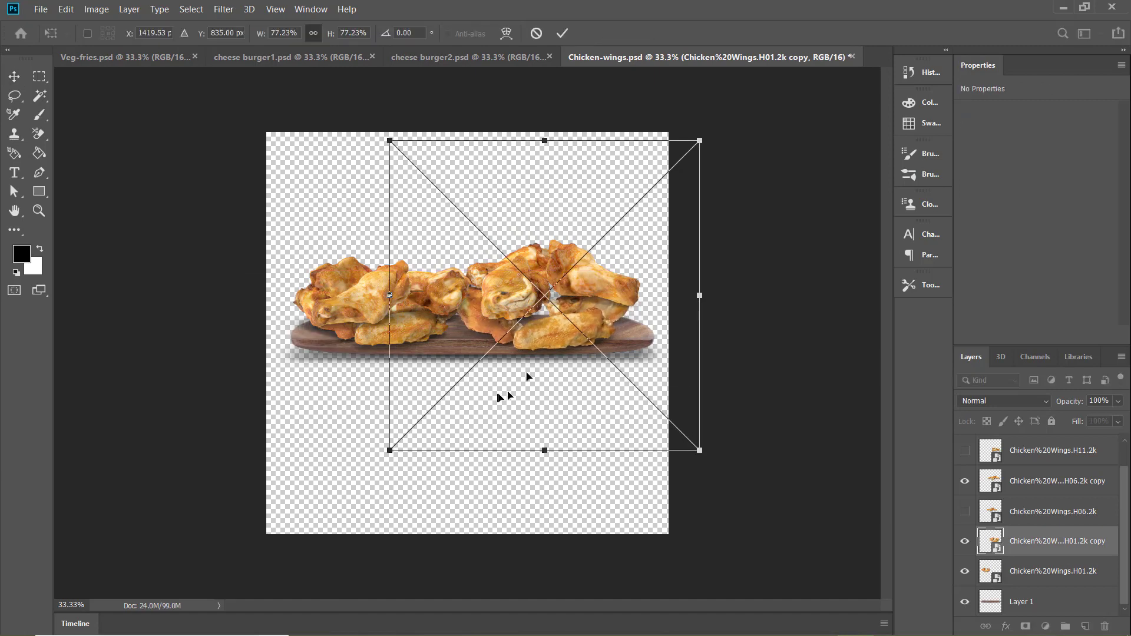
drag(463, 333, 457, 322)
click(784, 421)
click(965, 450)
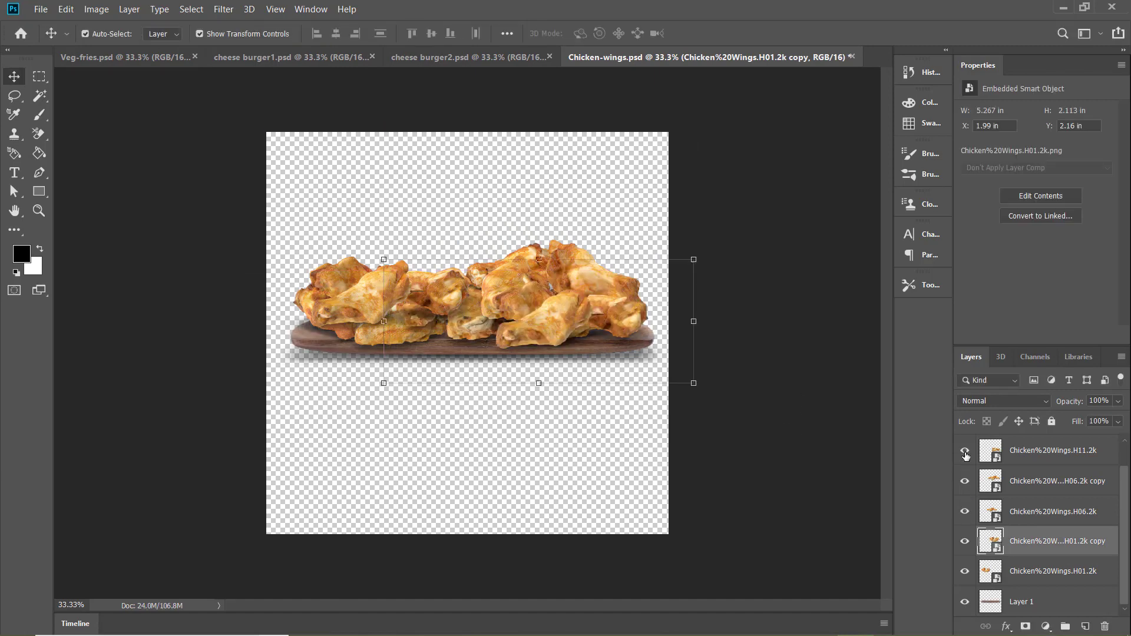
click(733, 475)
Save Chicken-wings.psd and a version with the Chicken%20Wings.H06.2k copy layer hidden
click(40, 8)
click(80, 154)
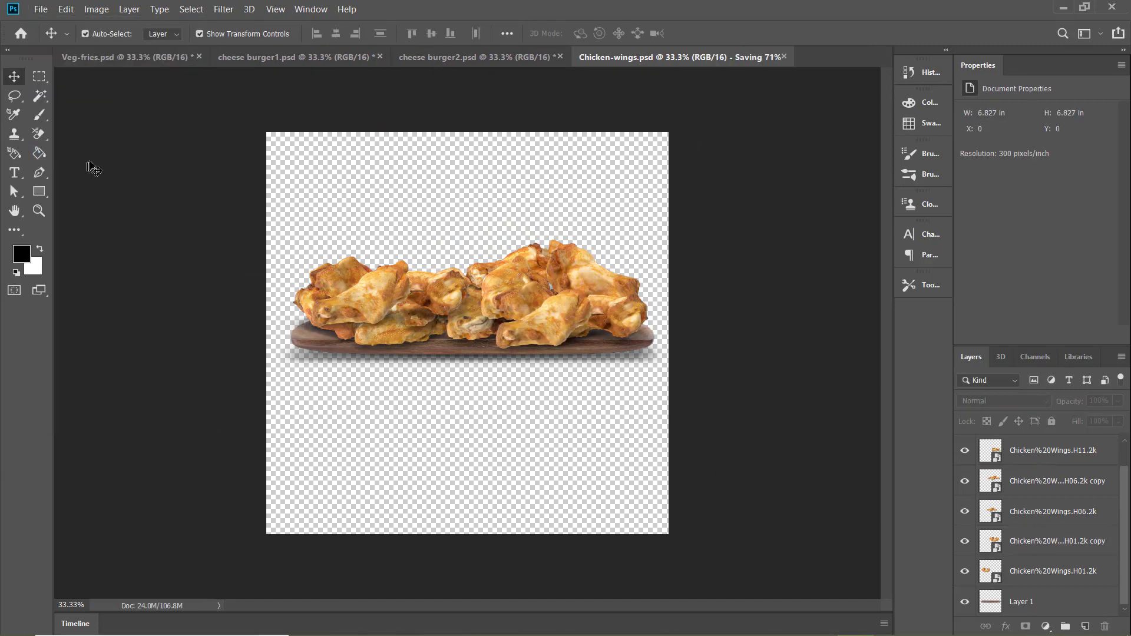
click(41, 9)
key(Escape)
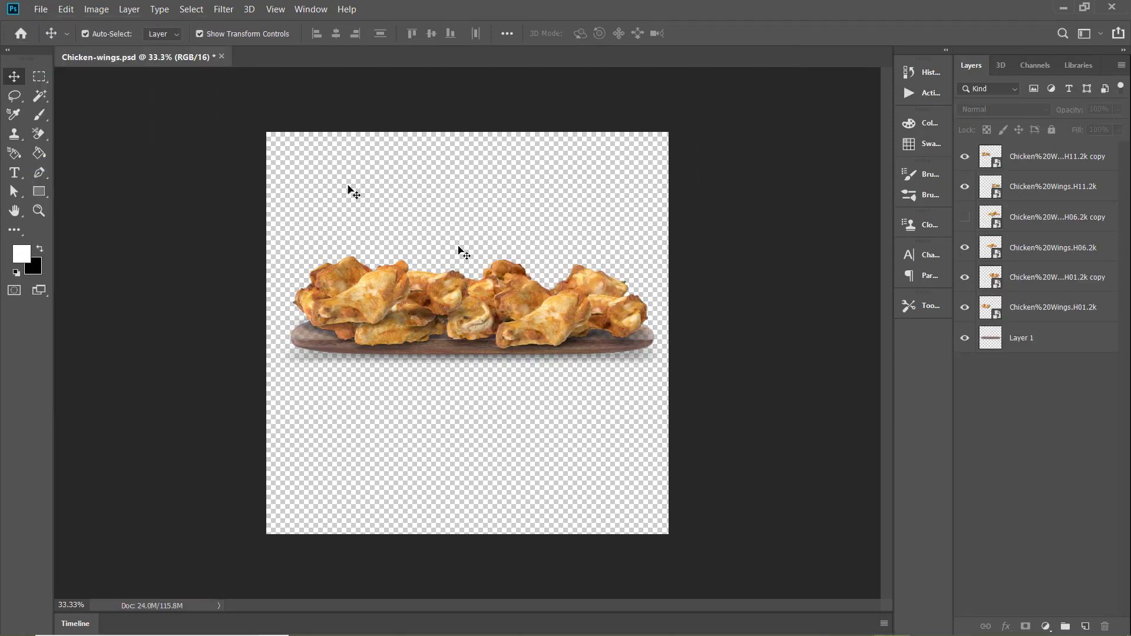
click(41, 9)
click(80, 154)
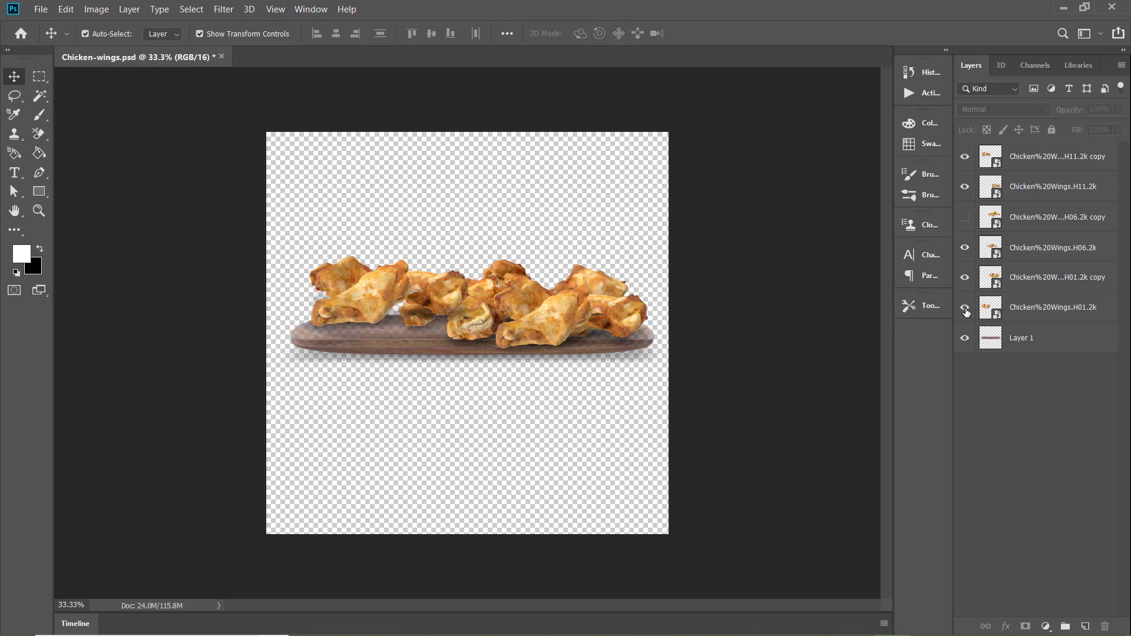
Lower the Chicken%20Wings.H01.2k layer by about 0.083 in and save the version with the H11.2k copy hidden
click(964, 158)
drag(330, 307, 330, 311)
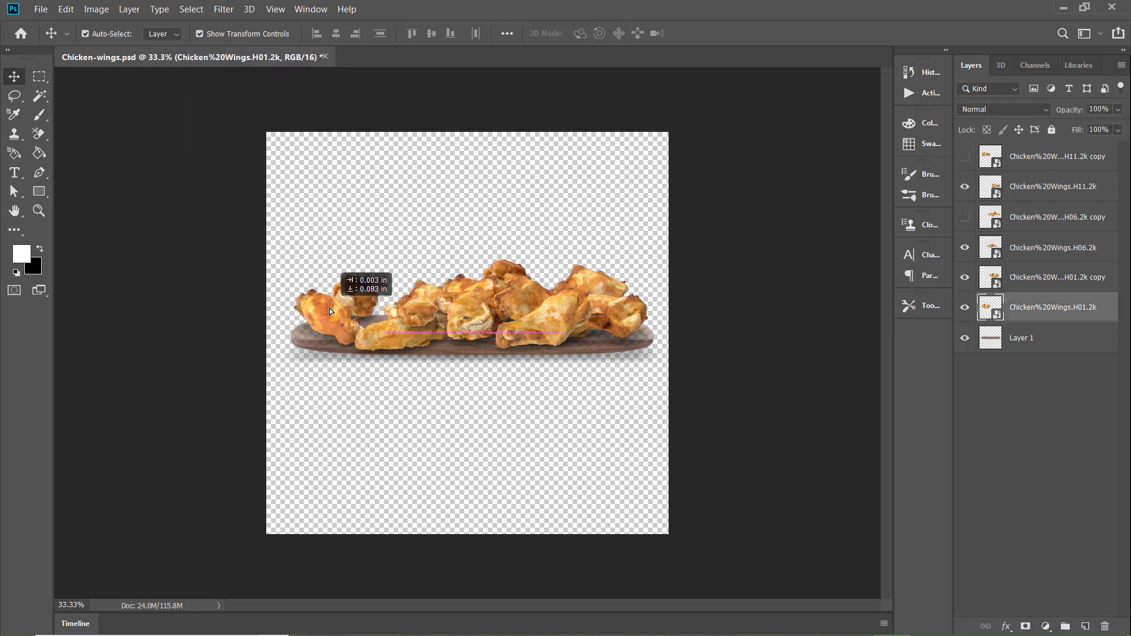
click(41, 9)
click(64, 167)
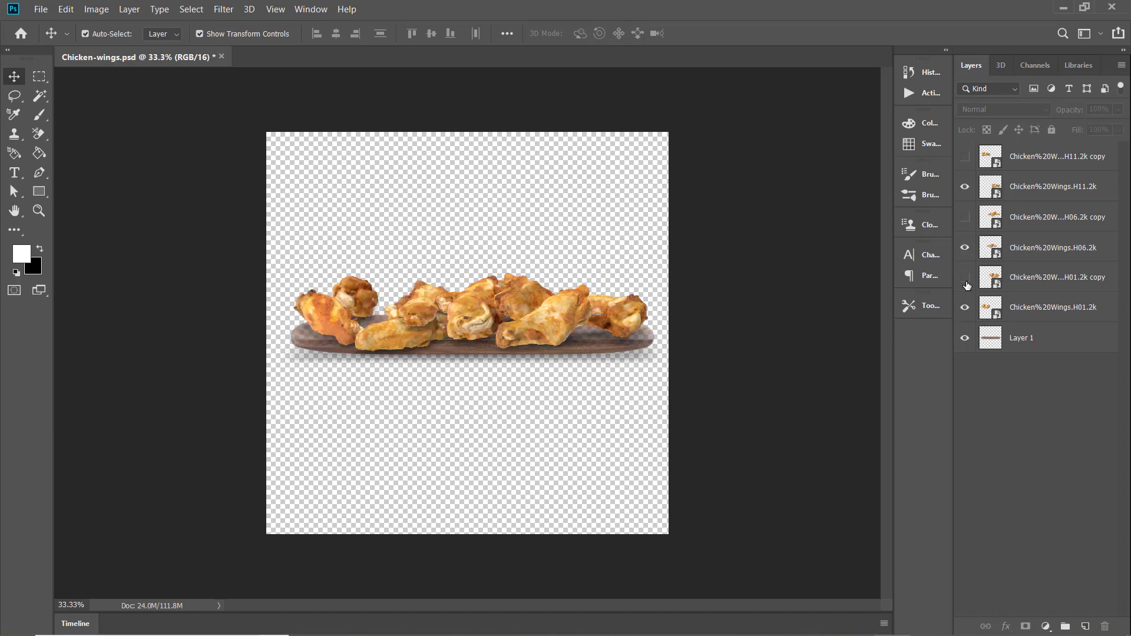
Save the version with the Chicken%20Wings.H06.2k layer hidden as well
click(41, 9)
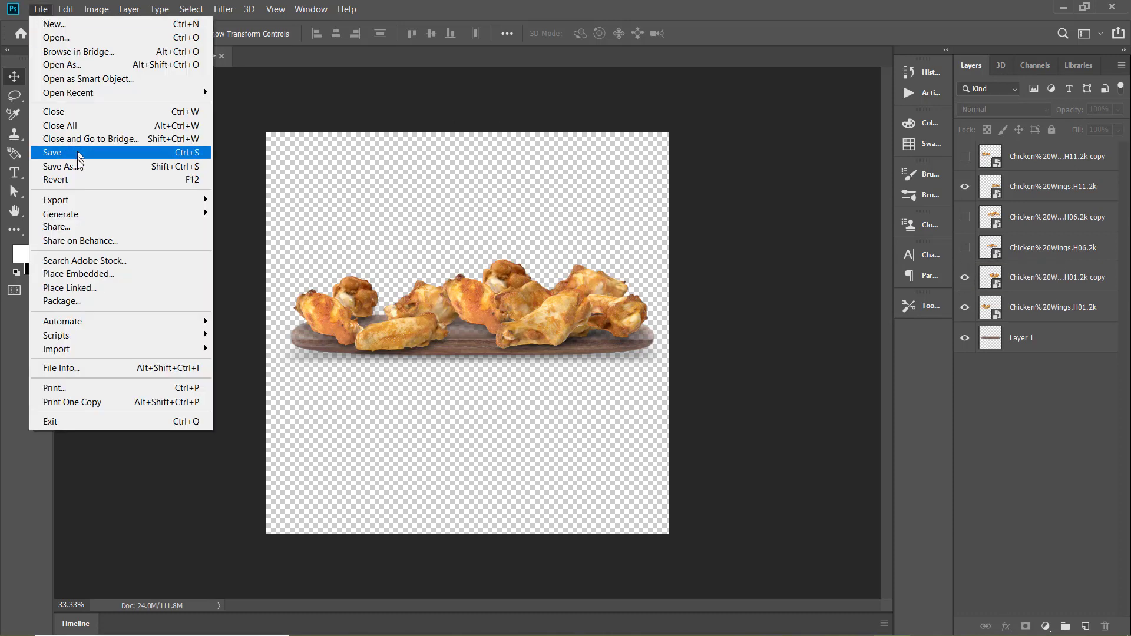
click(77, 153)
key(Return)
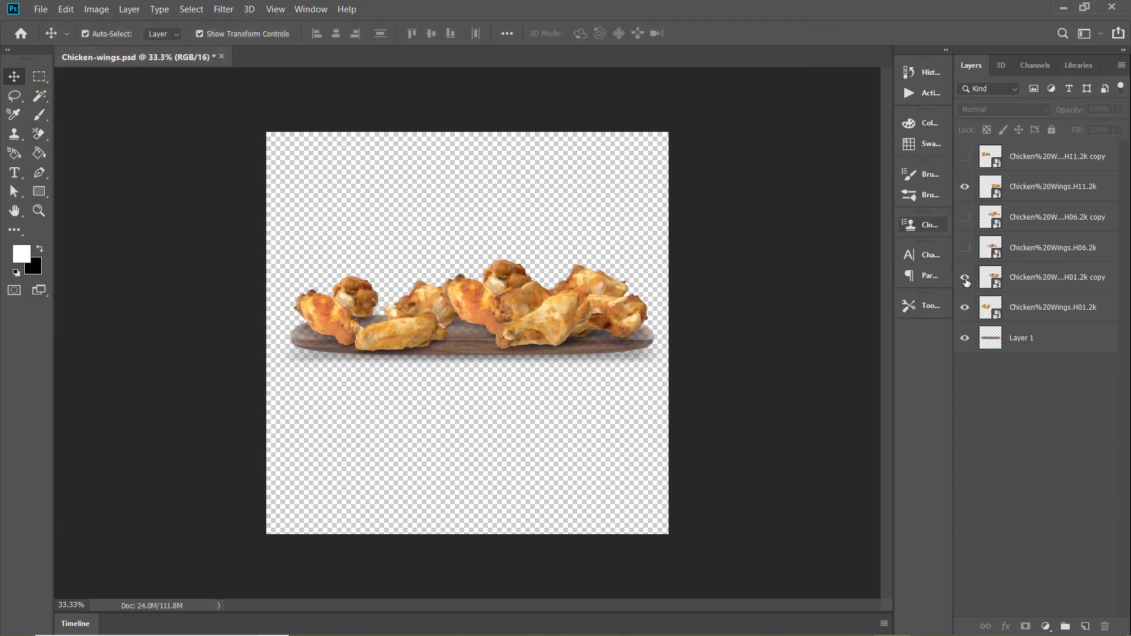
Hide the Chicken%20Wings.H01.2k copy and save this version as an interlaced PNG with large file size
click(965, 279)
click(551, 300)
click(442, 238)
click(41, 9)
click(65, 167)
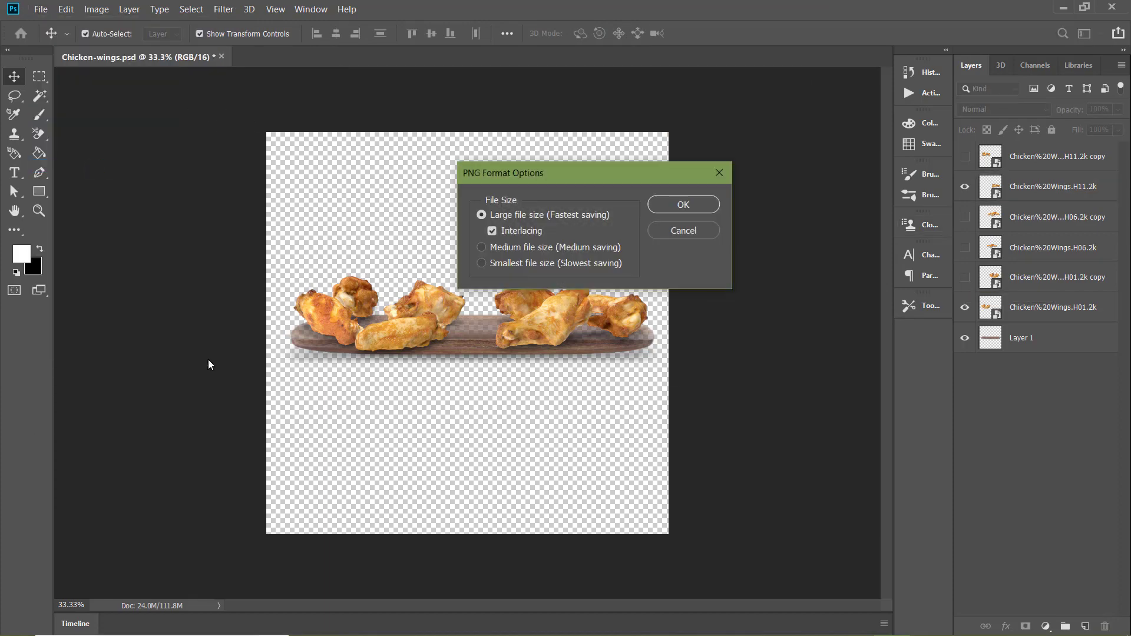
key(Return)
Toggle the Chicken%20Wings.H01.2k layer off and on, and hide the Chicken%20Wings.H11.2k layer
click(965, 307)
click(965, 307)
click(966, 187)
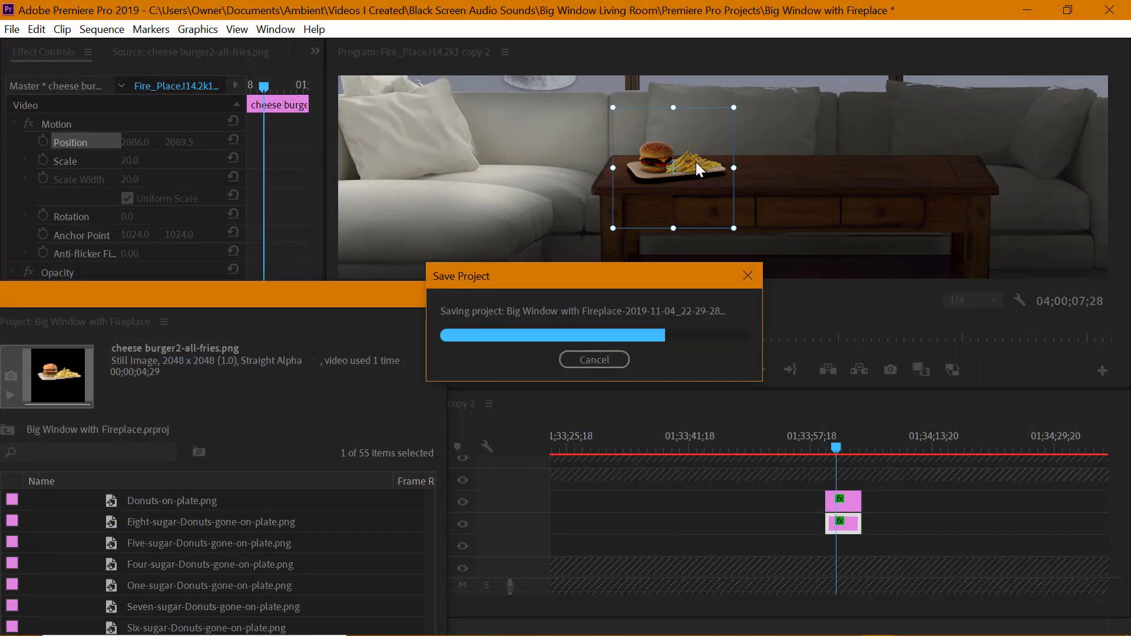
In Premiere Pro, move the cheese burger2-all-fries plate to the coffee table's middle at position 3306.0, 2077.5
drag(696, 164, 787, 162)
scroll(865, 519, down, 1)
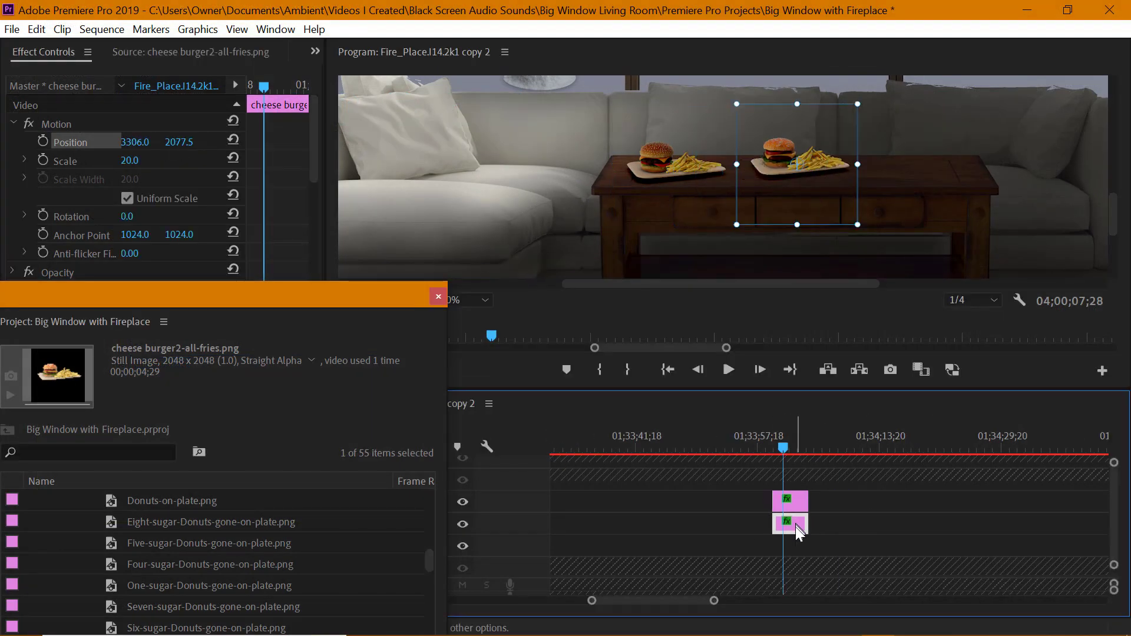
Duplicate the cheese burger2-all-fries clip onto track V25 and replace the copy with Veg-fries large.png
drag(797, 527, 798, 549)
scroll(298, 552, up, 3)
scroll(295, 554, down, 5)
double_click(204, 566)
right_click(800, 547)
Move the Veg-fries large plate to the right end of the coffee table at position 3714.0, 2067.0
click(44, 52)
click(70, 142)
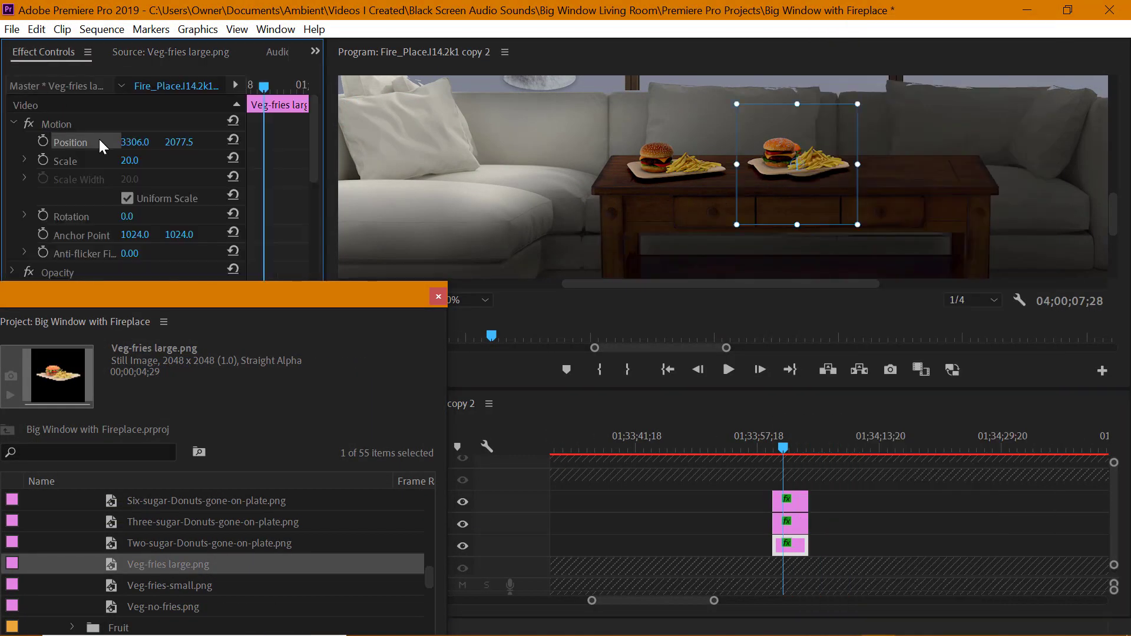
drag(784, 165, 934, 172)
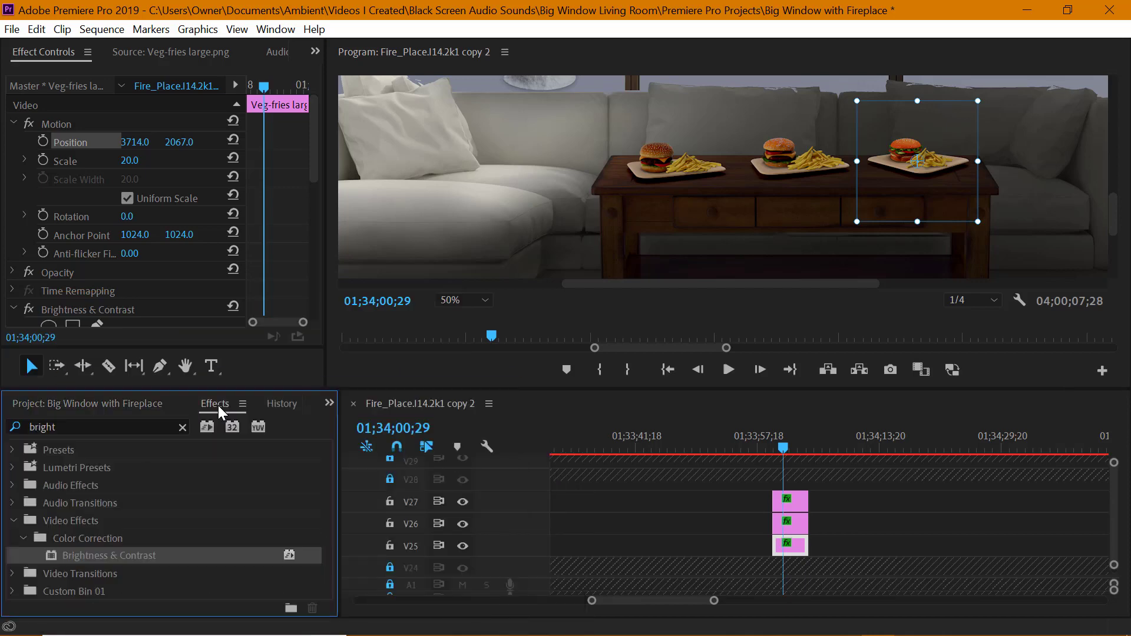
Find the Horizontal Flip effect and apply it to the burger clip on V27 and the Veg-fries large clip on V25
click(106, 427)
text(hor)
scroll(143, 537, down, 2)
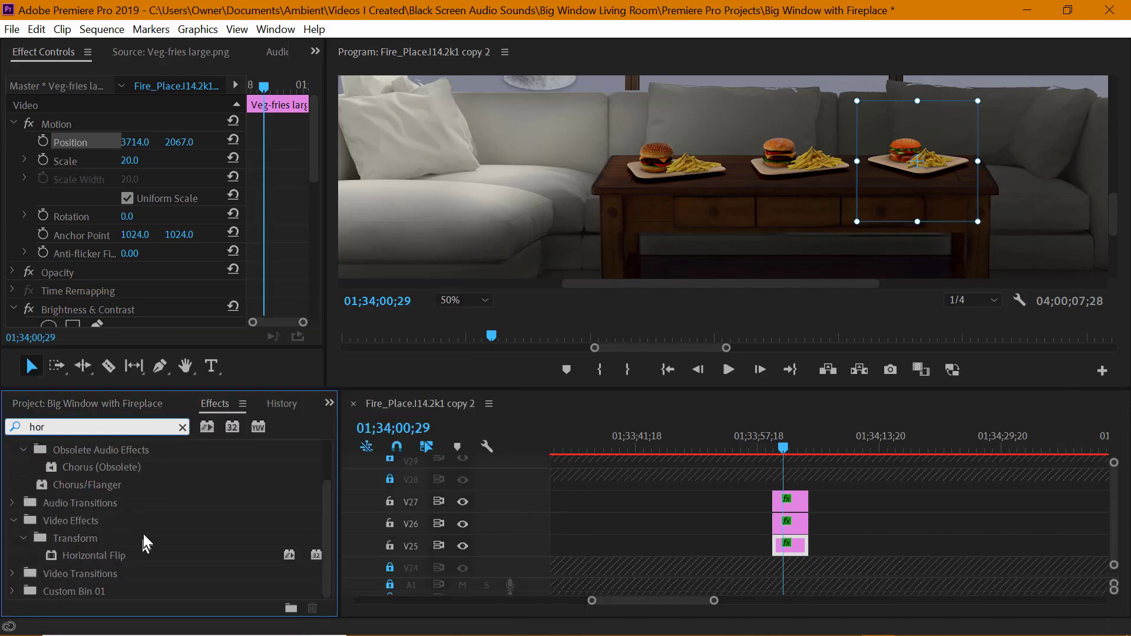
click(792, 505)
drag(80, 557, 184, 295)
click(806, 543)
click(792, 546)
drag(80, 556, 165, 295)
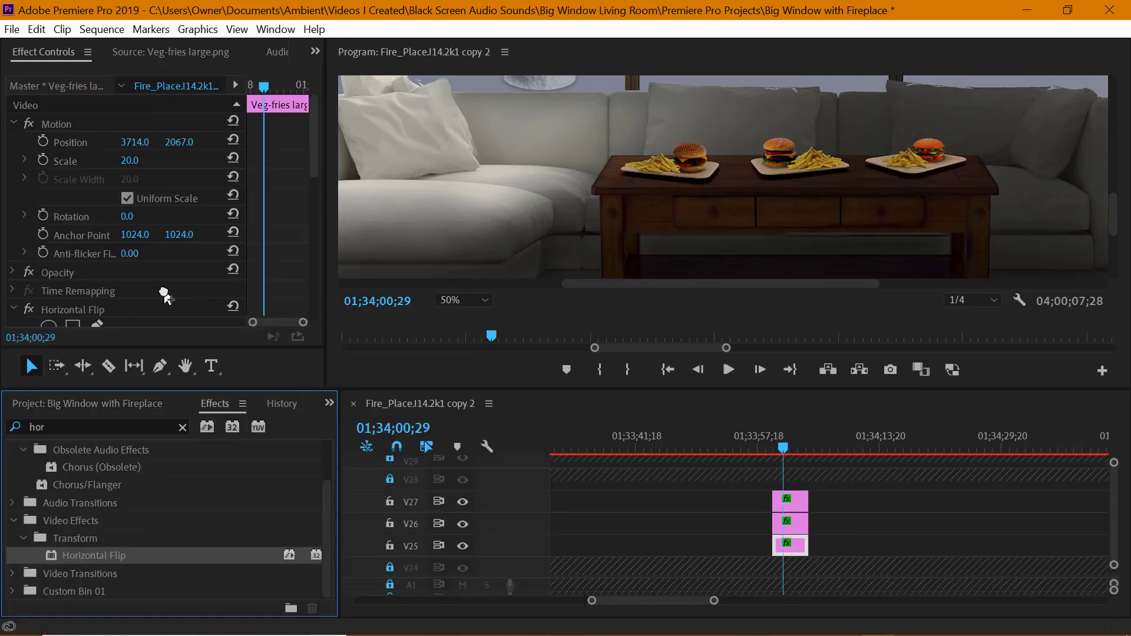
Select the burger clips on V25, V26 and V27 together and duplicate them further along the timeline
click(807, 501)
shift+click(806, 523)
shift+click(806, 545)
drag(806, 523, 992, 524)
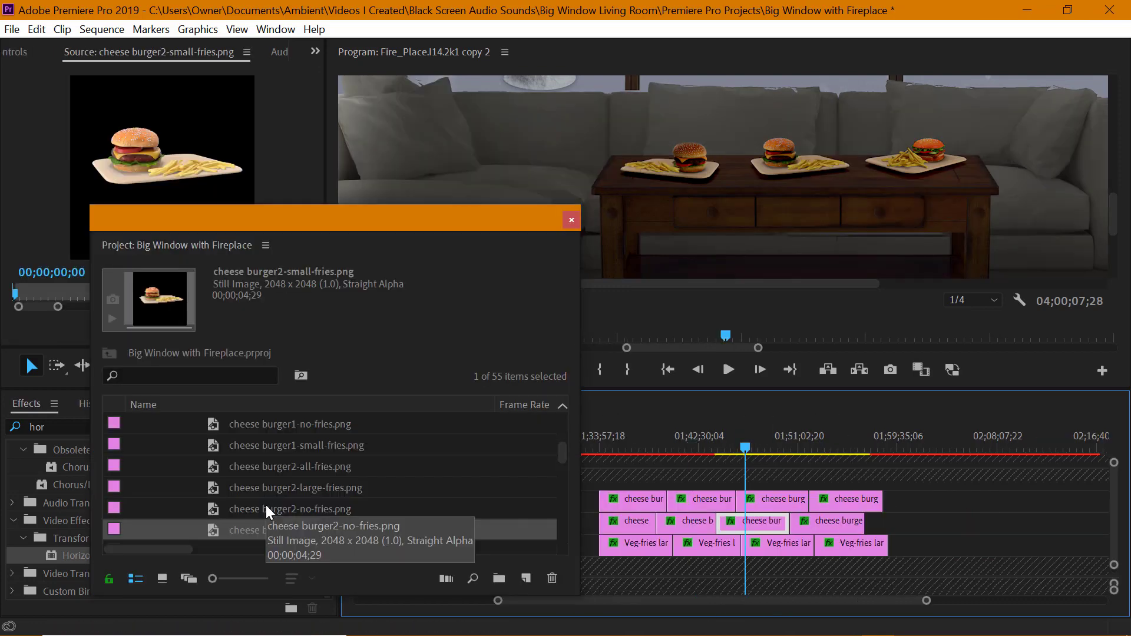
Load cheese burger2-no-fries.png as the source and replace the fourth clip on V26 with it
drag(268, 510, 171, 177)
click(798, 447)
right_click(839, 521)
mouse_move(893, 231)
click(737, 230)
Replace the third clip on V25 with Veg-fries-small.png and the fifth clip on V26 with Paper%20Plate.H16.2k.png
click(699, 548)
scroll(414, 500, down, 3)
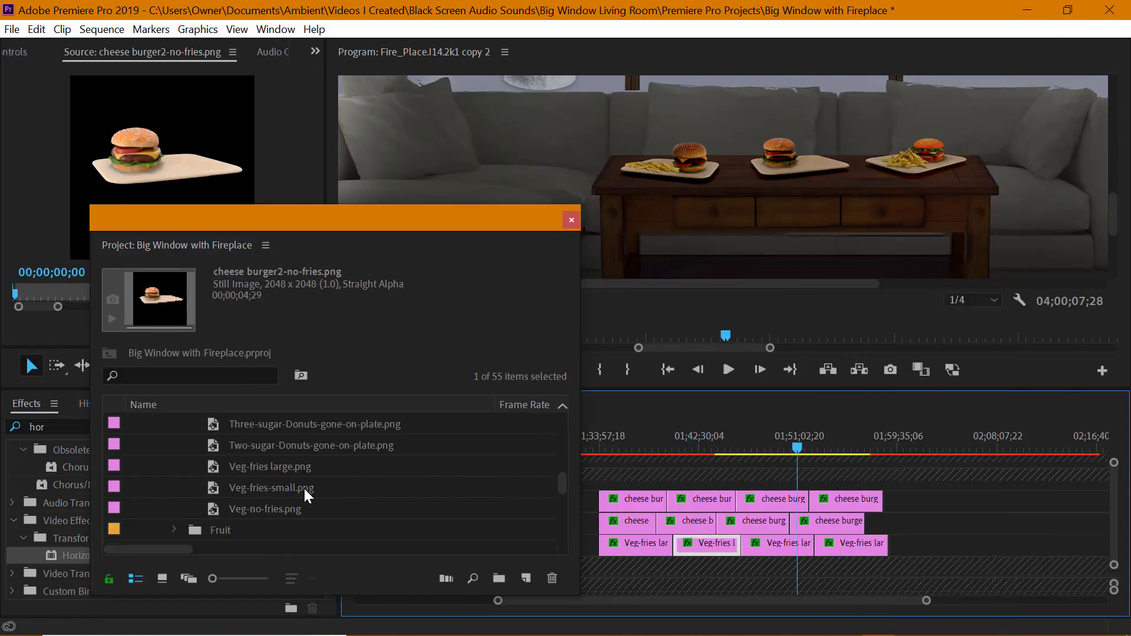
double_click(306, 495)
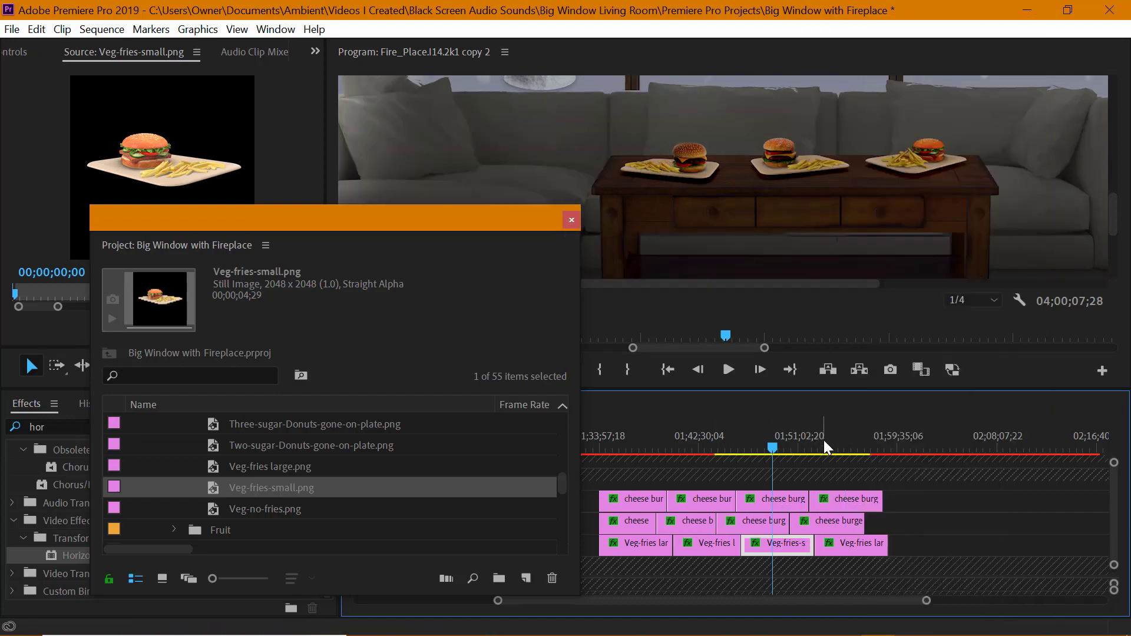
right_click(887, 520)
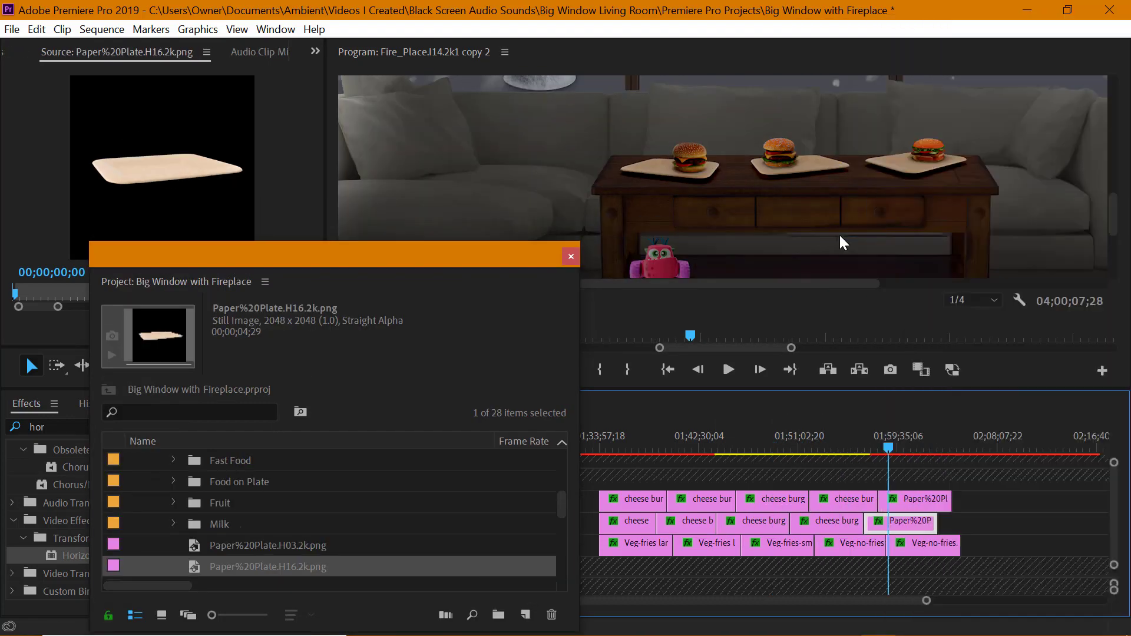